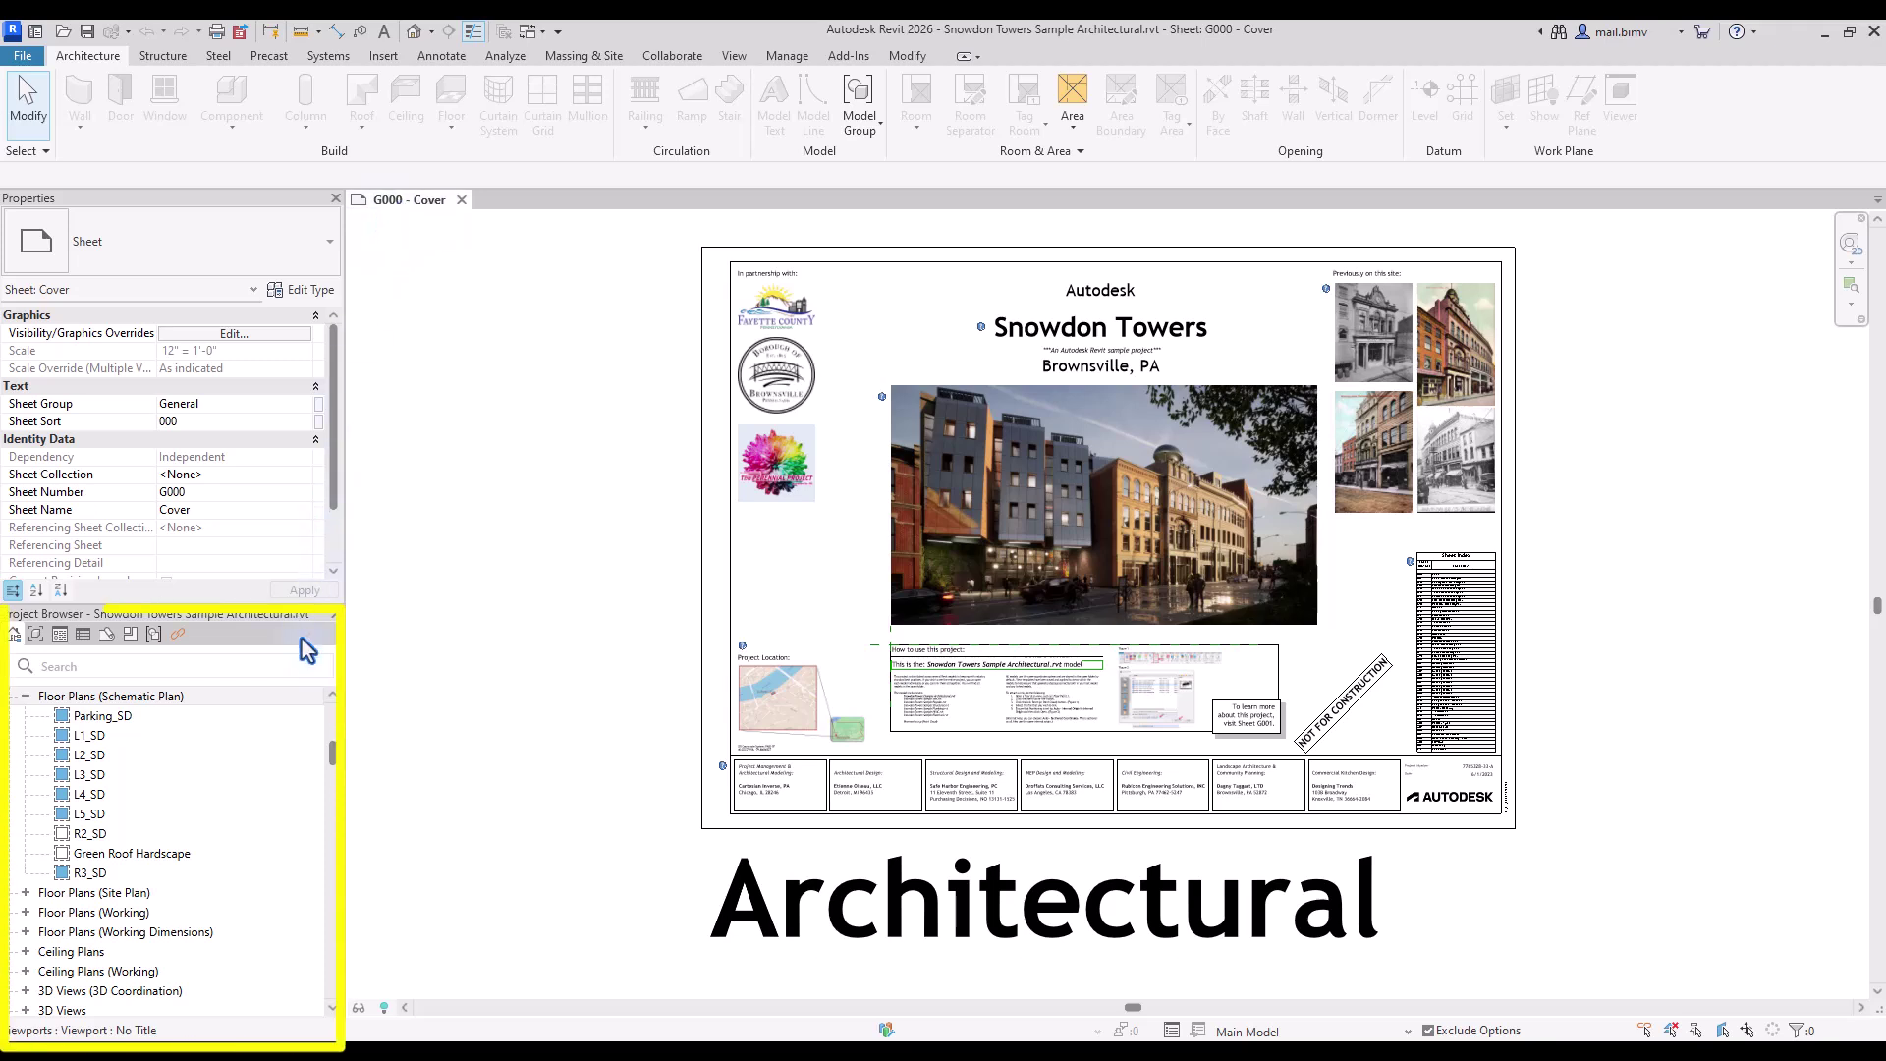
# Step: Open the L2 floor plan and the L1 Life Safety Plan
pyautogui.moveTo(337, 757); pyautogui.dragTo(280, 928)
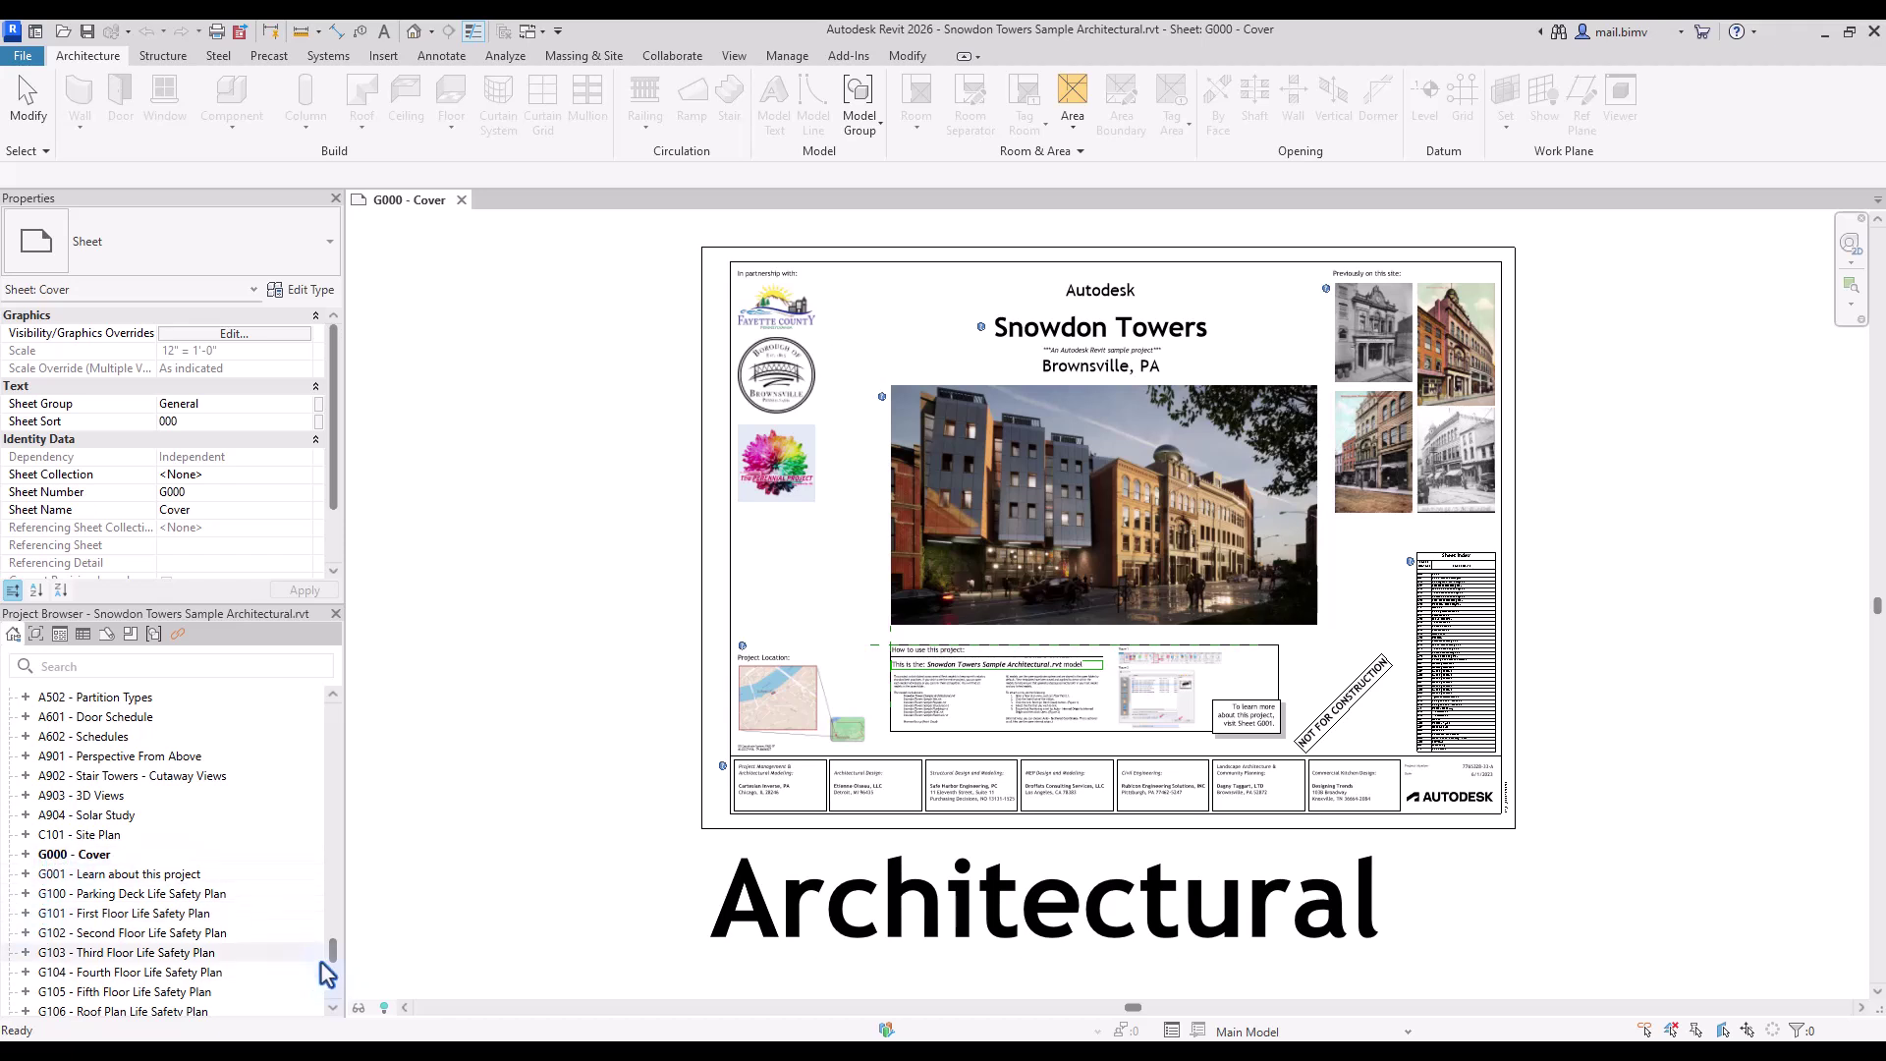
pyautogui.moveTo(330, 960); pyautogui.dragTo(353, 725)
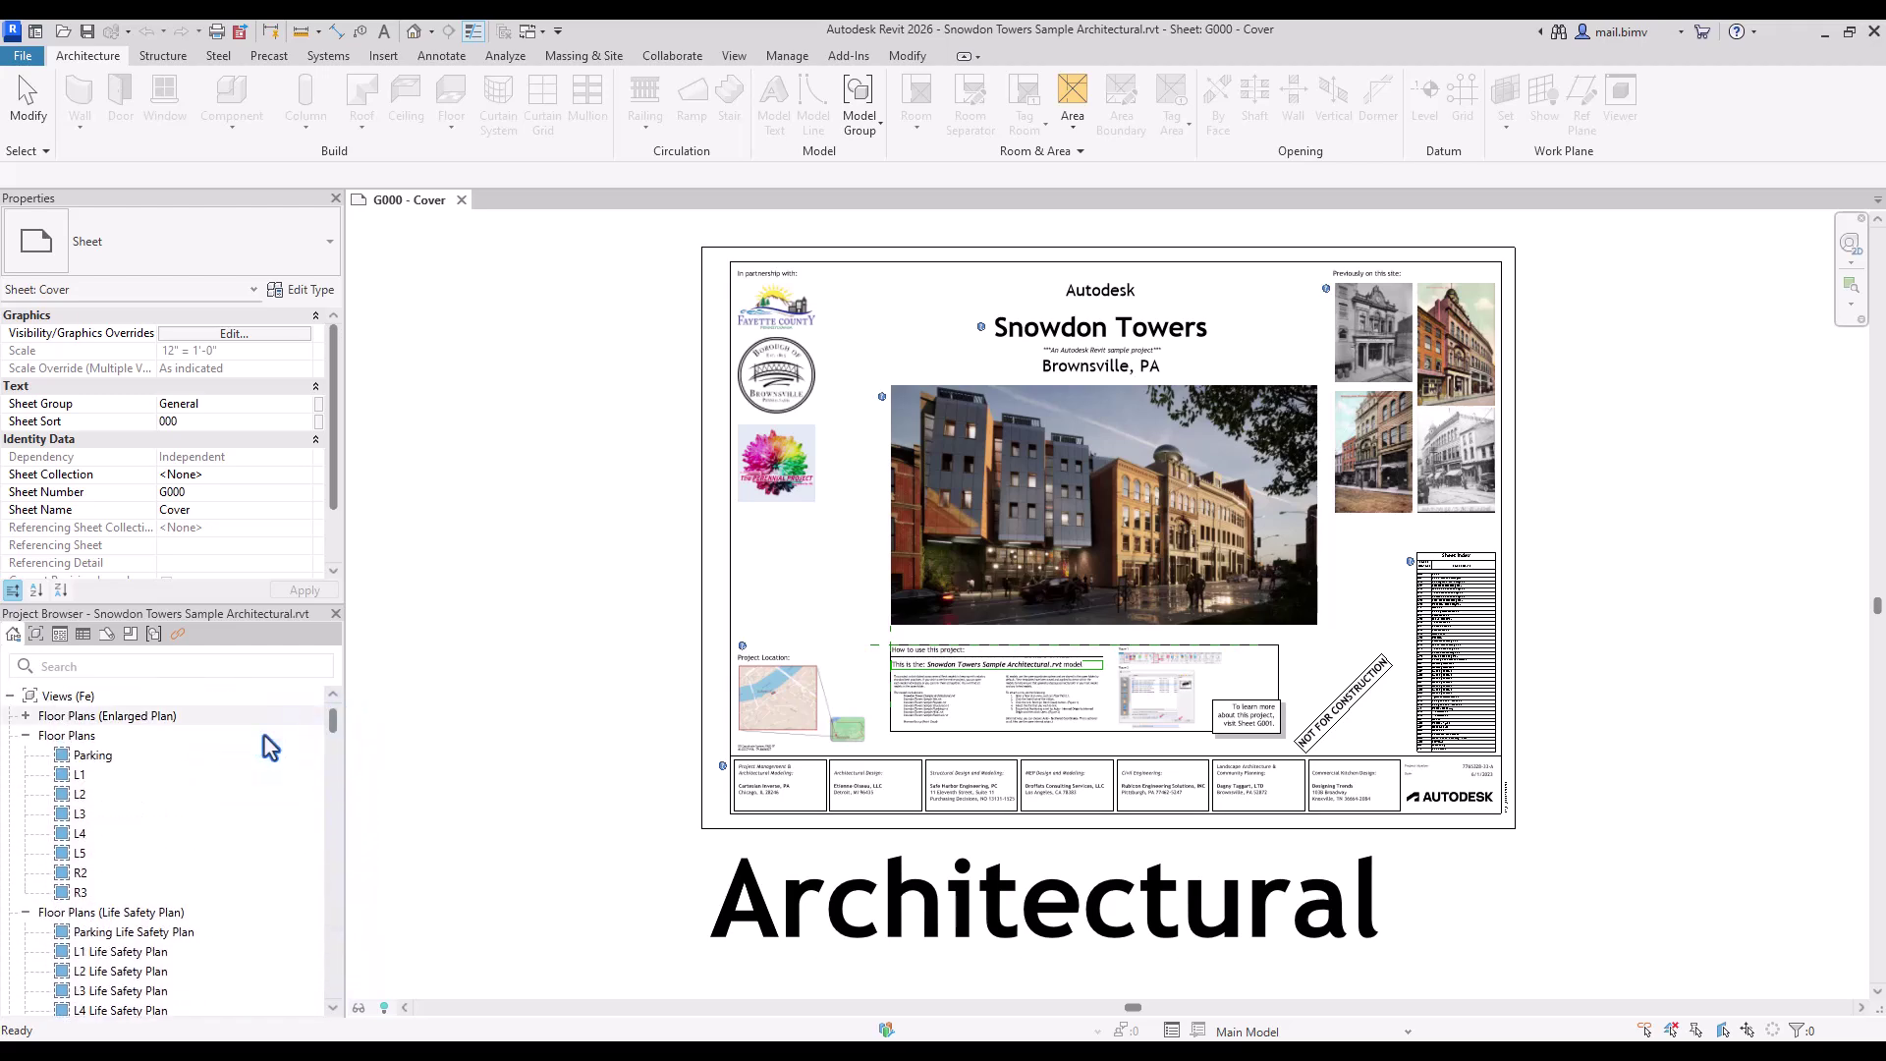
pyautogui.click(103, 793)
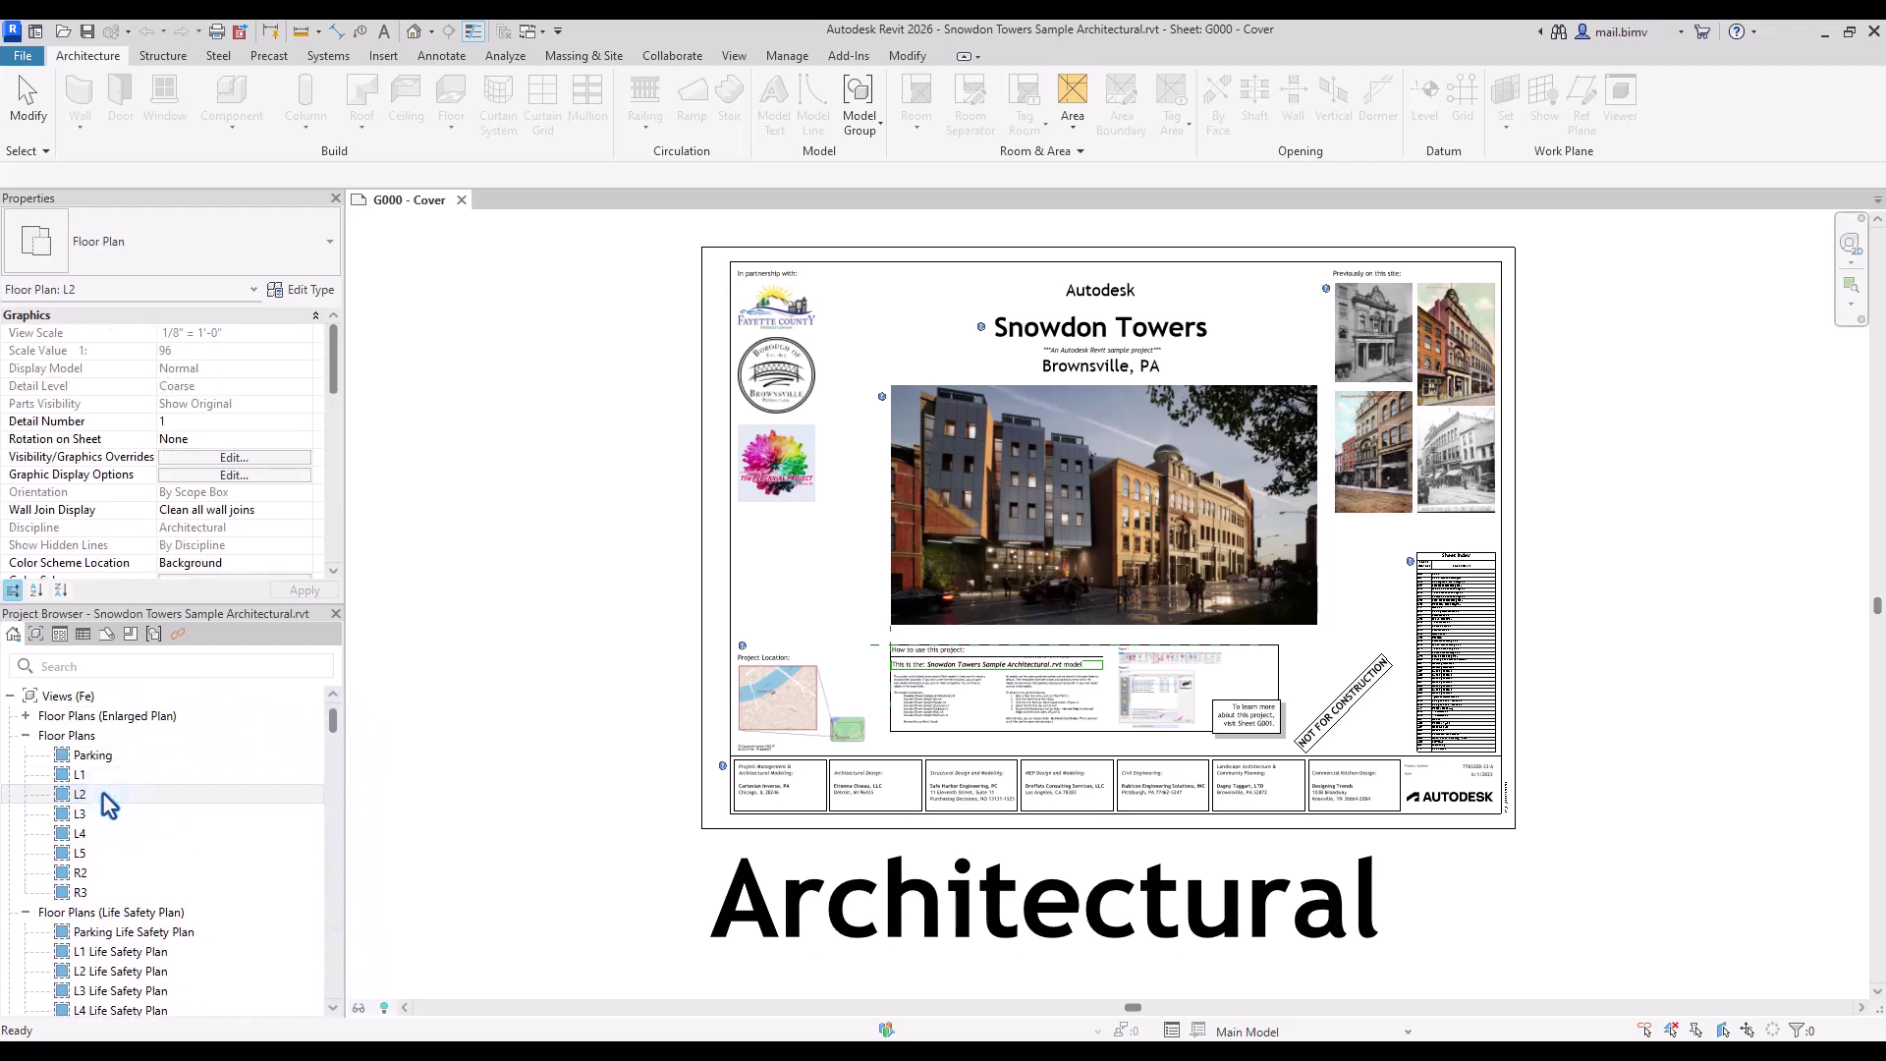
pyautogui.doubleClick(102, 794)
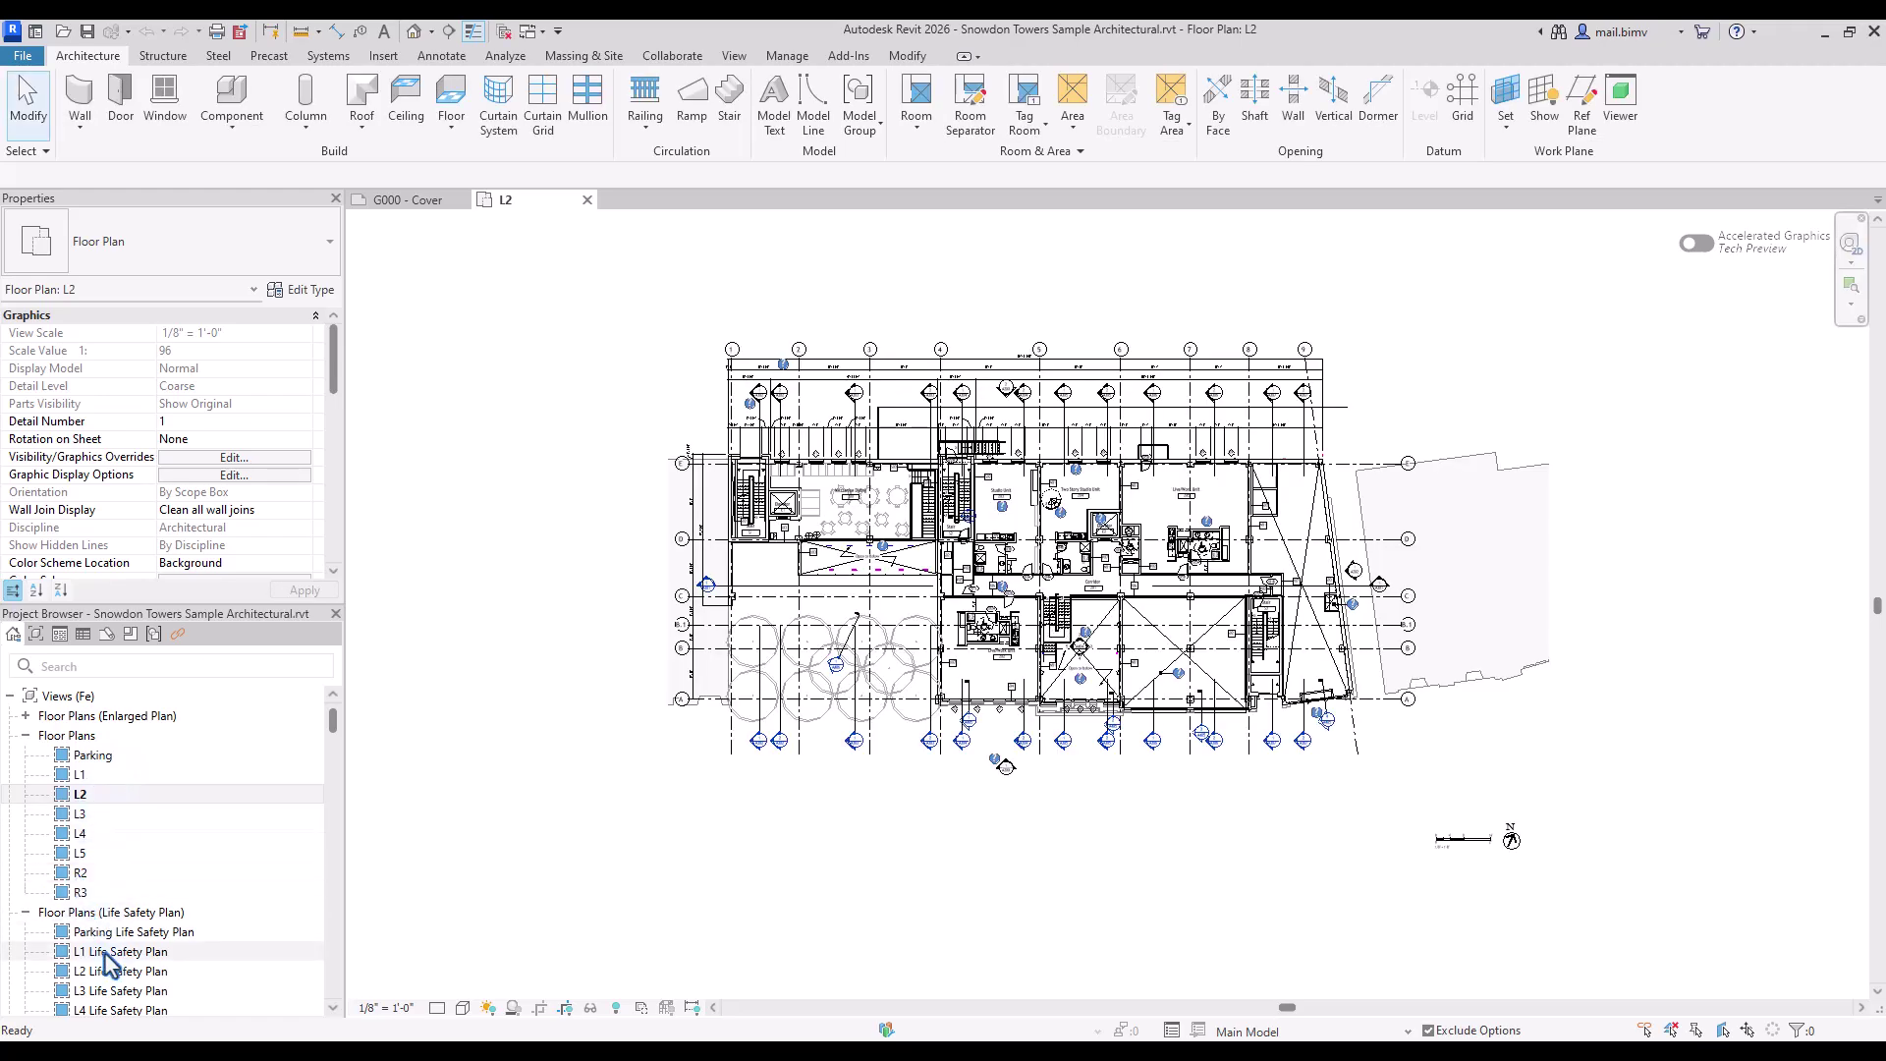
pyautogui.click(106, 952)
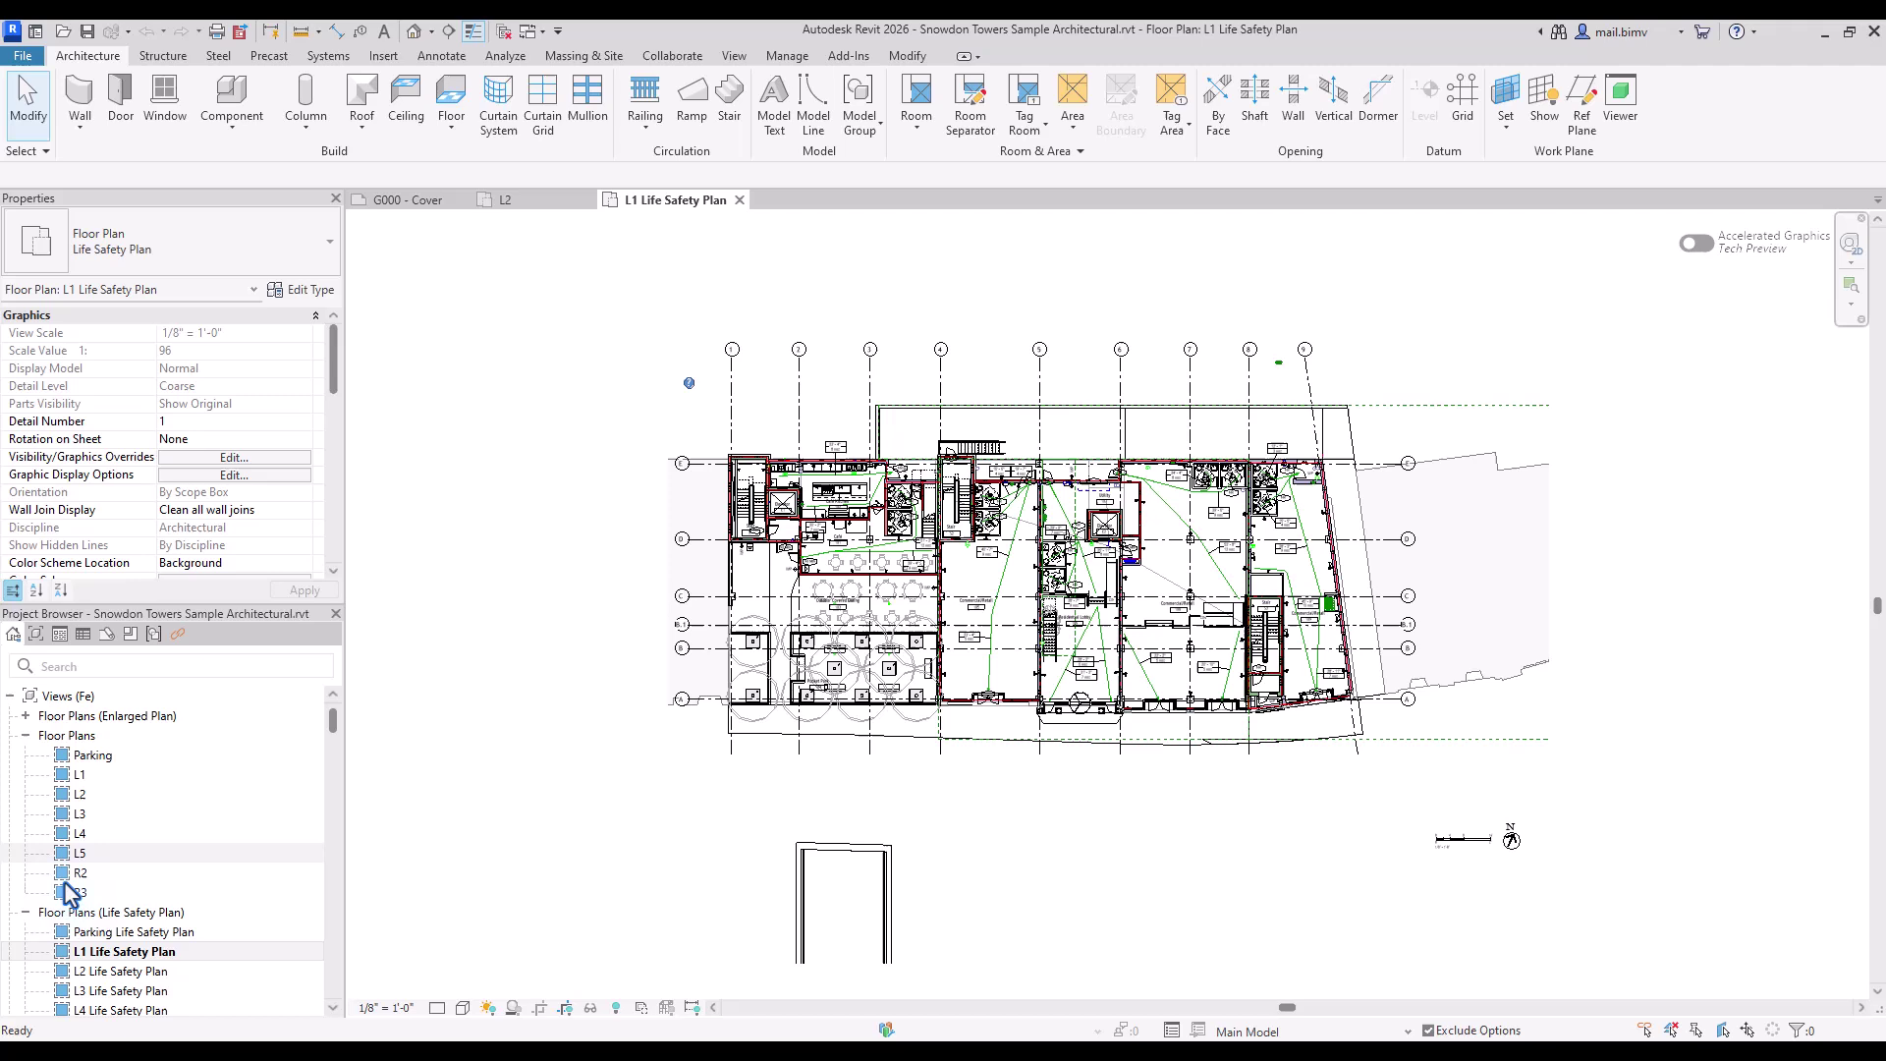
# Step: Open the Exterior Street View Twinmotion and SD_Exterior River View renderings
pyautogui.moveTo(339, 732); pyautogui.dragTo(337, 762)
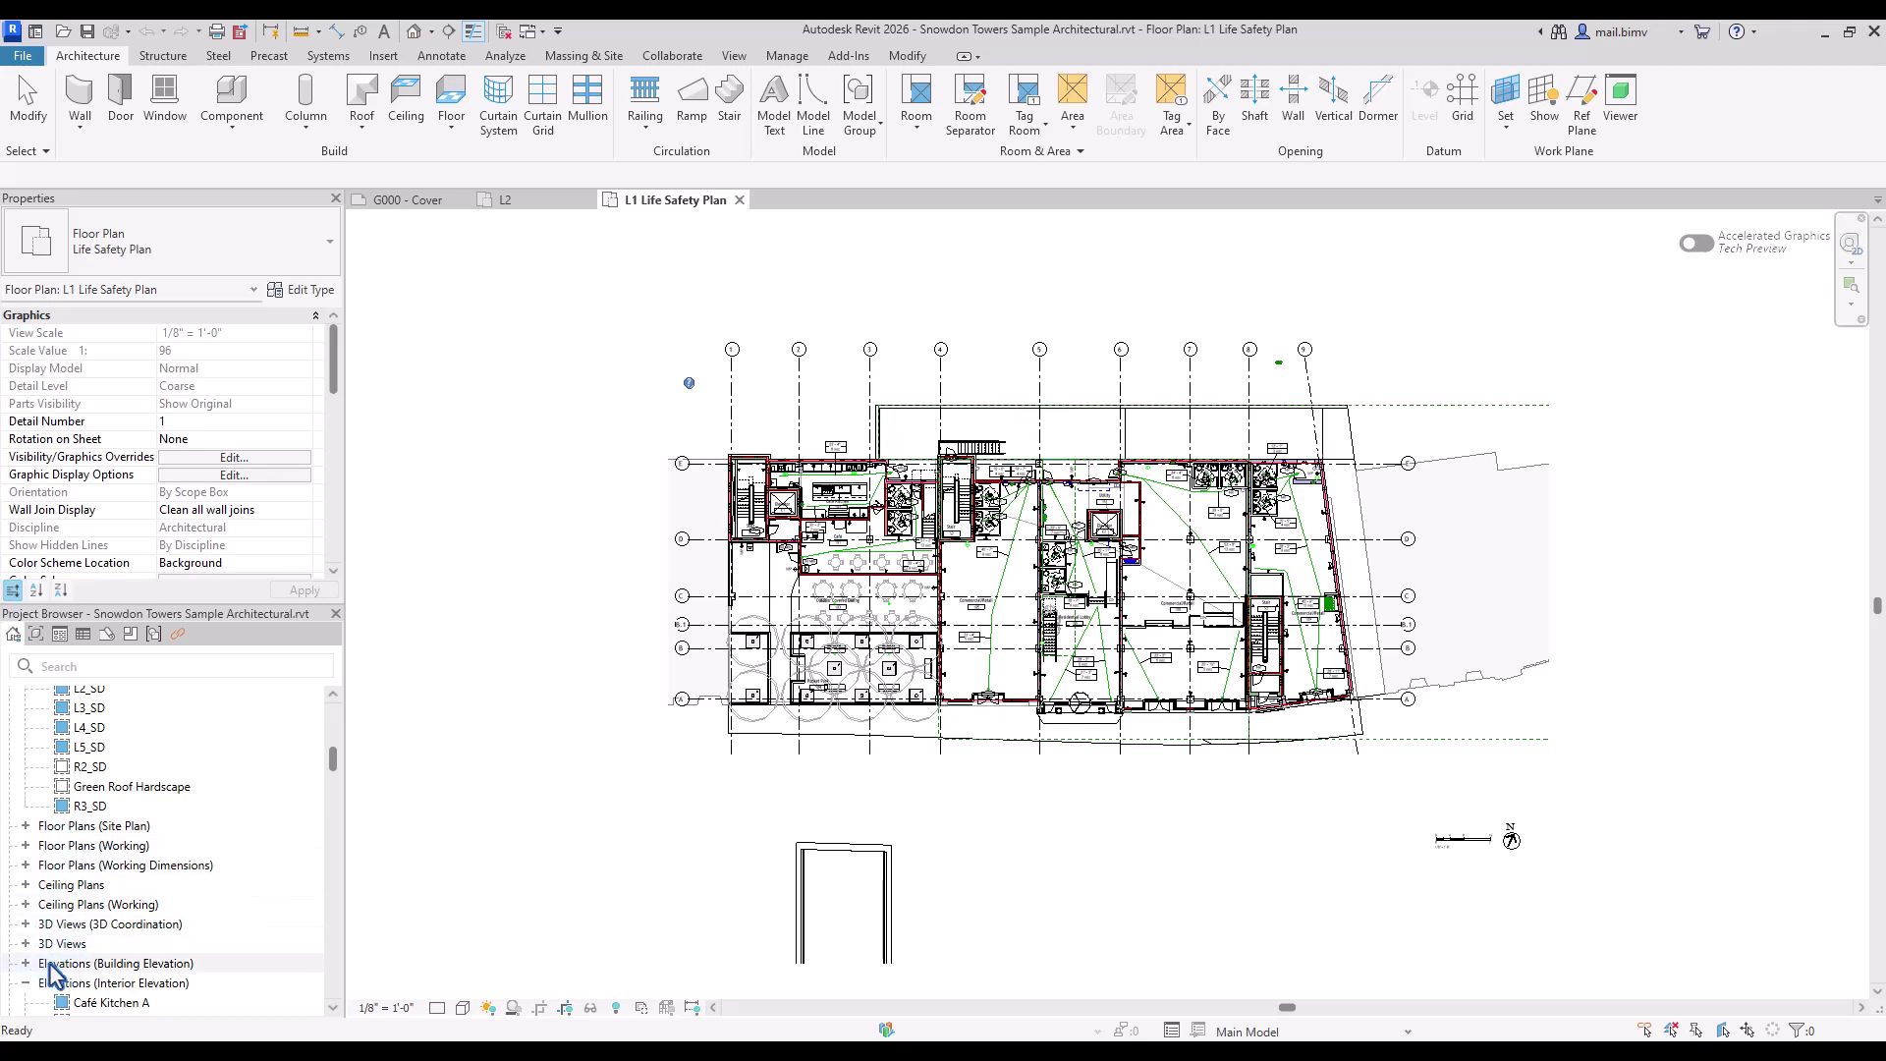
pyautogui.click(334, 1008)
pyautogui.moveTo(334, 1009); pyautogui.dragTo(334, 1009)
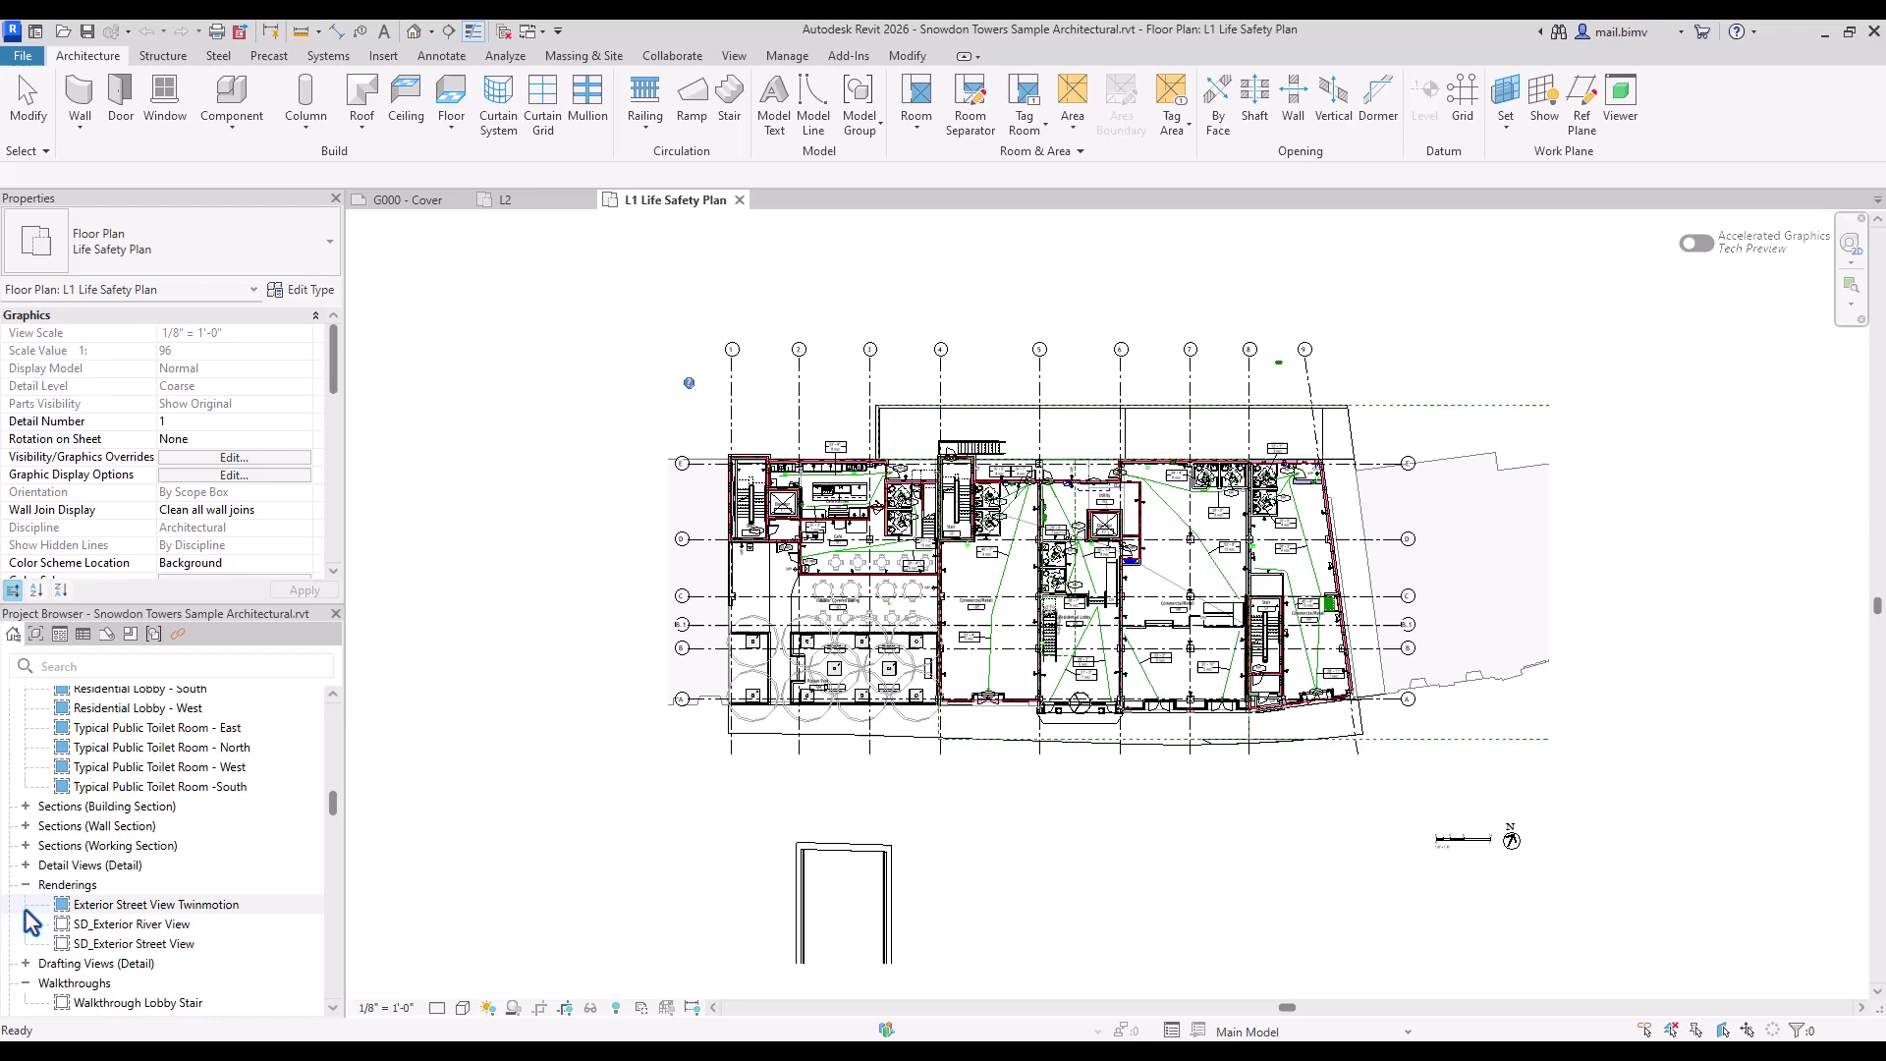
pyautogui.doubleClick(103, 908)
pyautogui.doubleClick(103, 918)
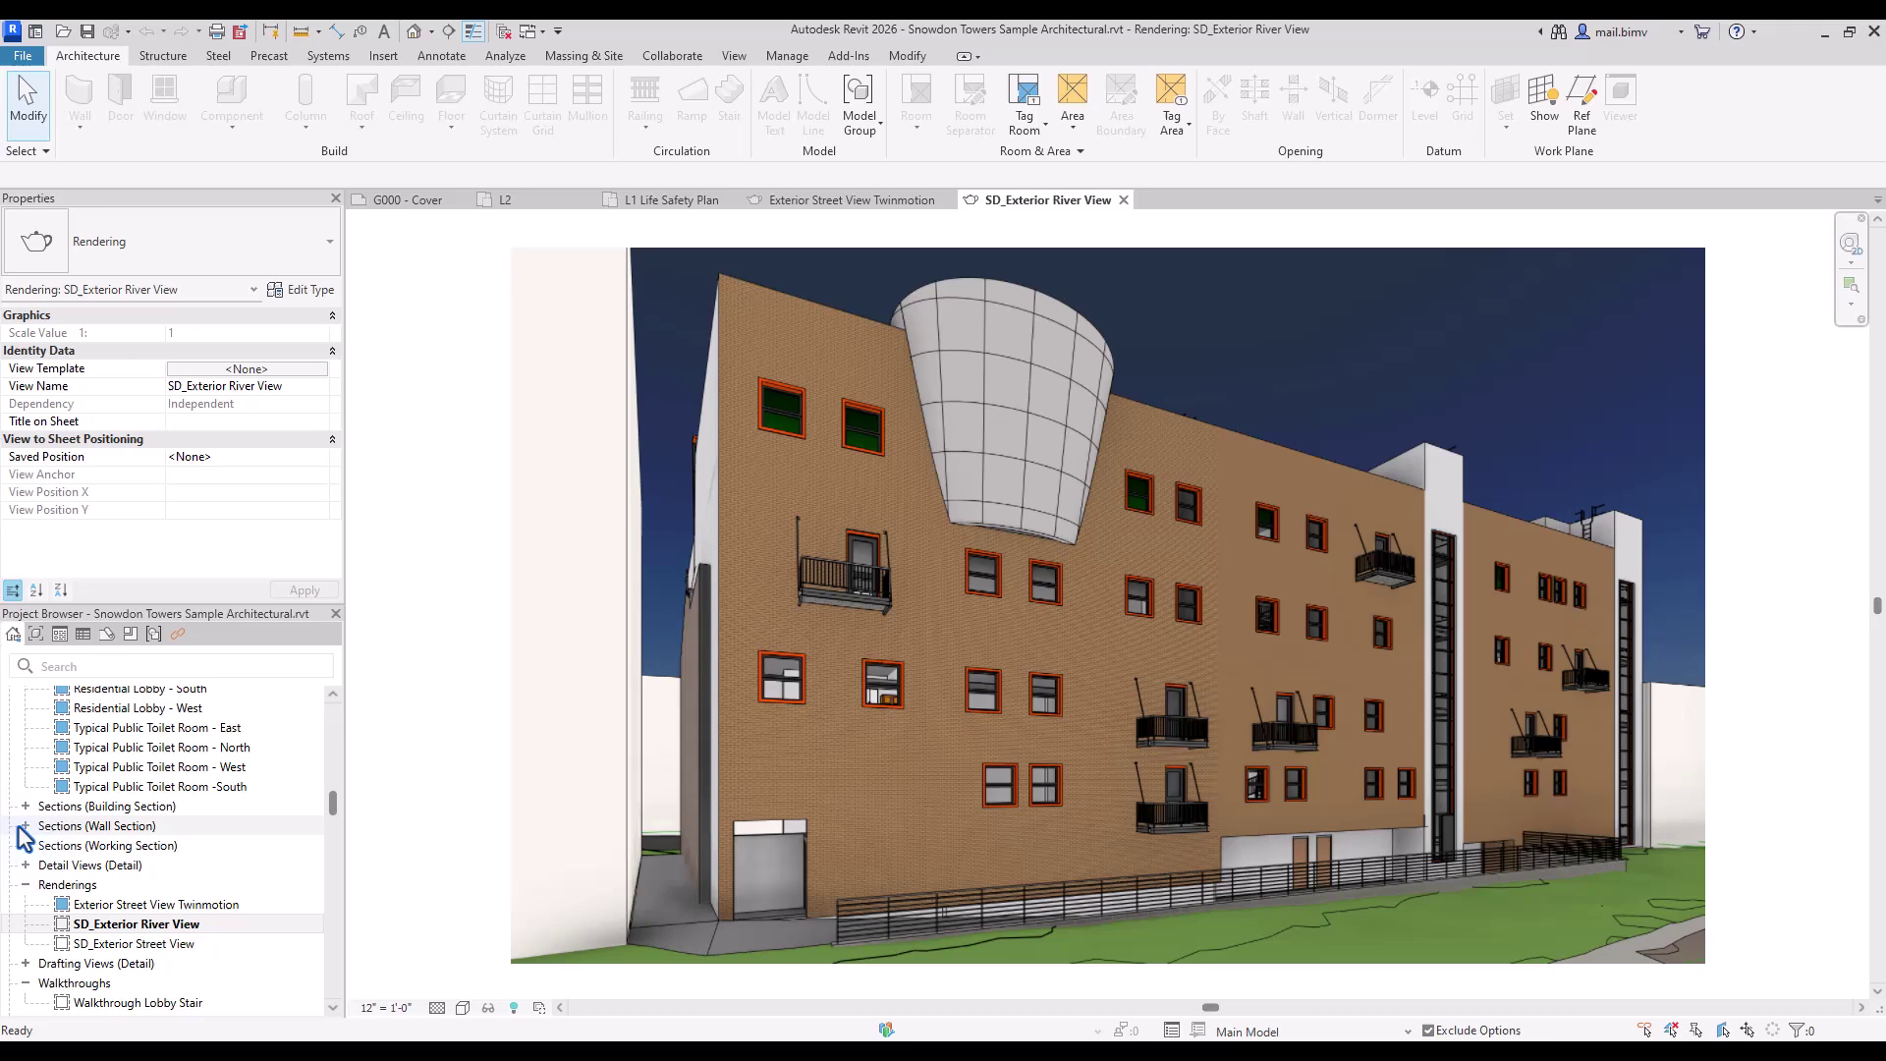
# Step: Open the Block 37 - Existing to New wall section and Transverse Section - Commercial - Grid 3
pyautogui.click(24, 826)
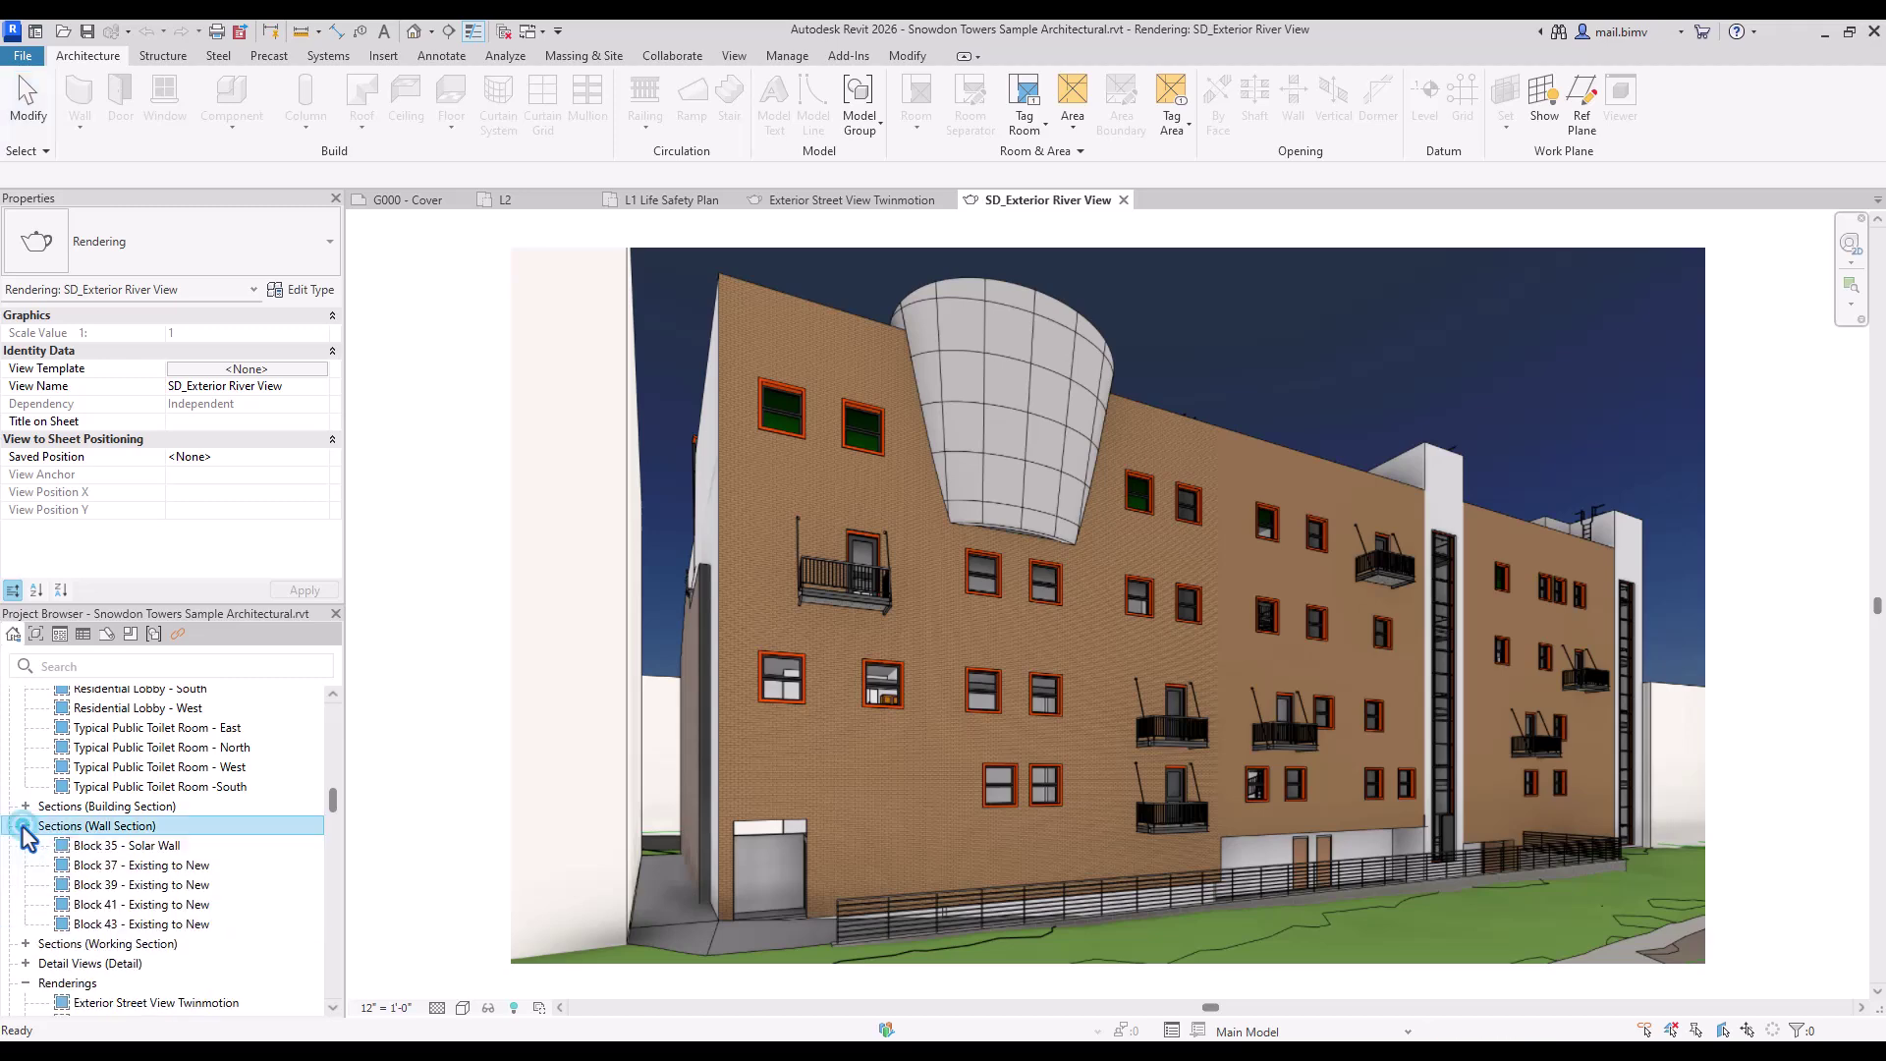
pyautogui.doubleClick(75, 867)
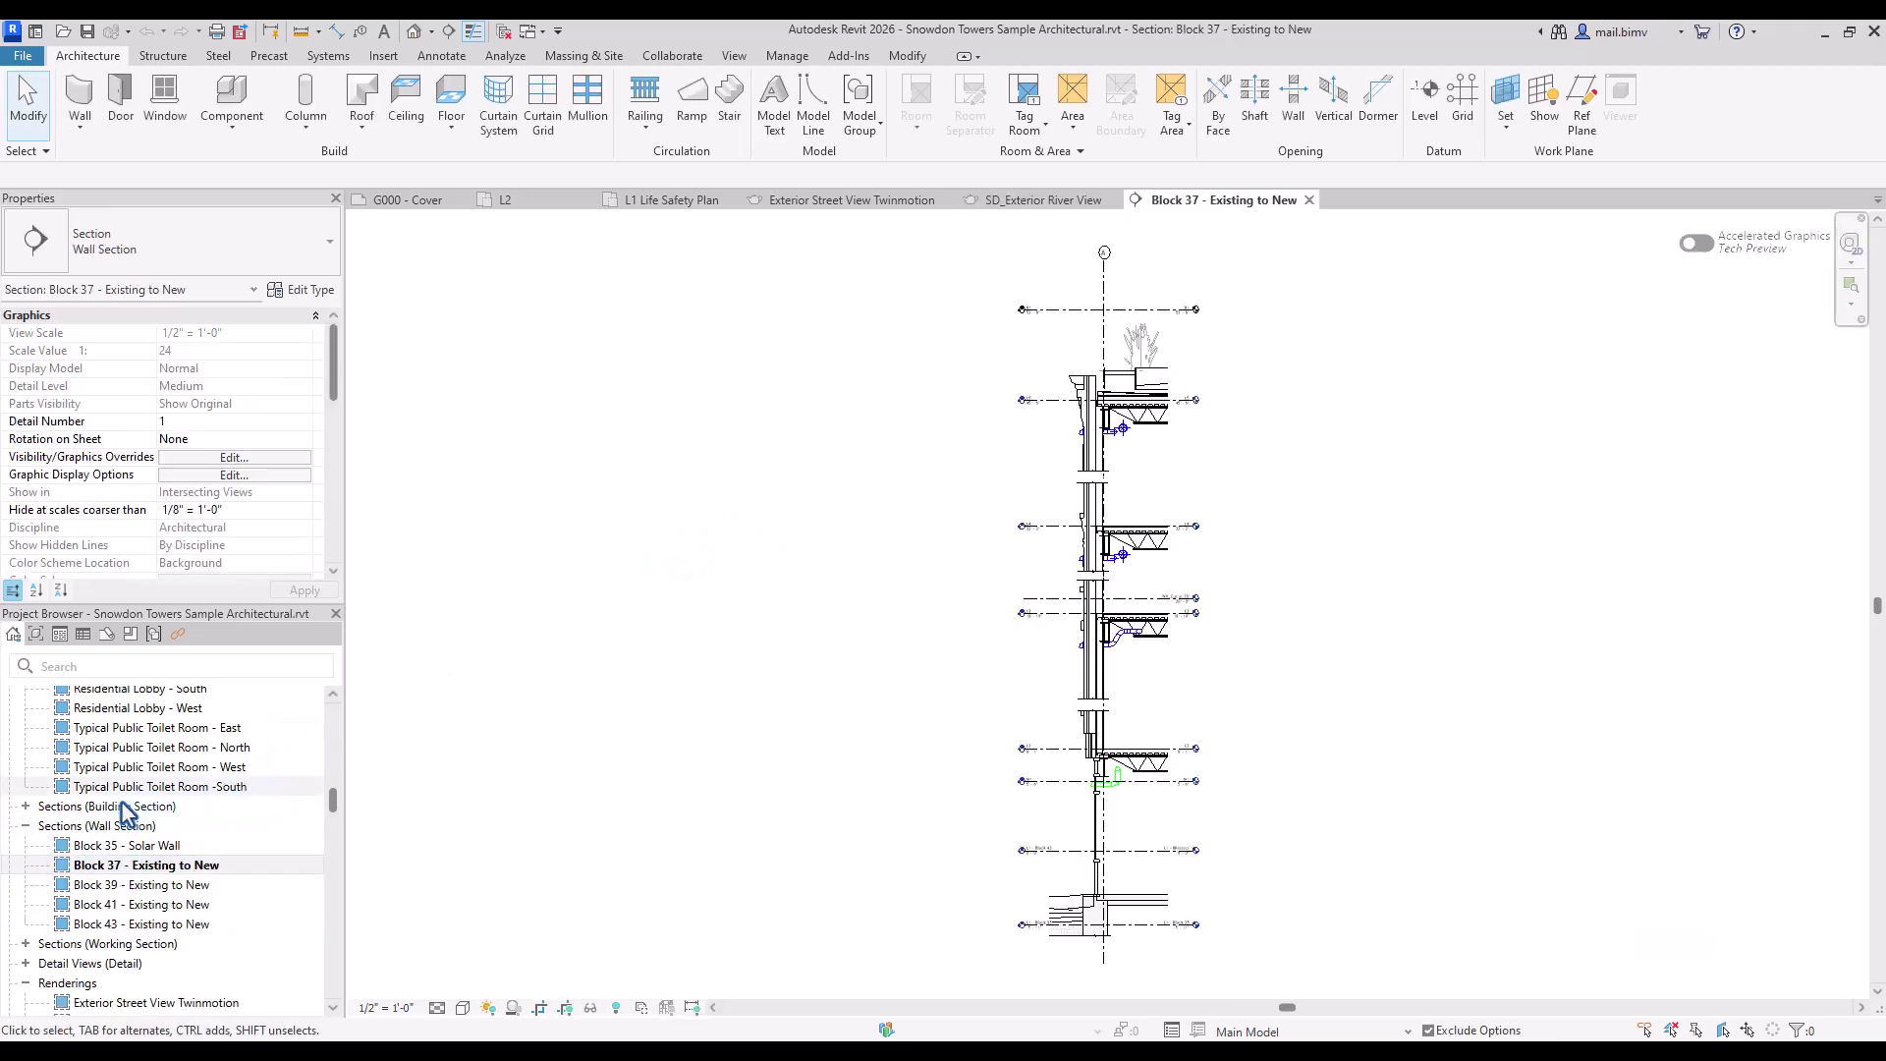
pyautogui.click(26, 807)
pyautogui.doubleClick(98, 846)
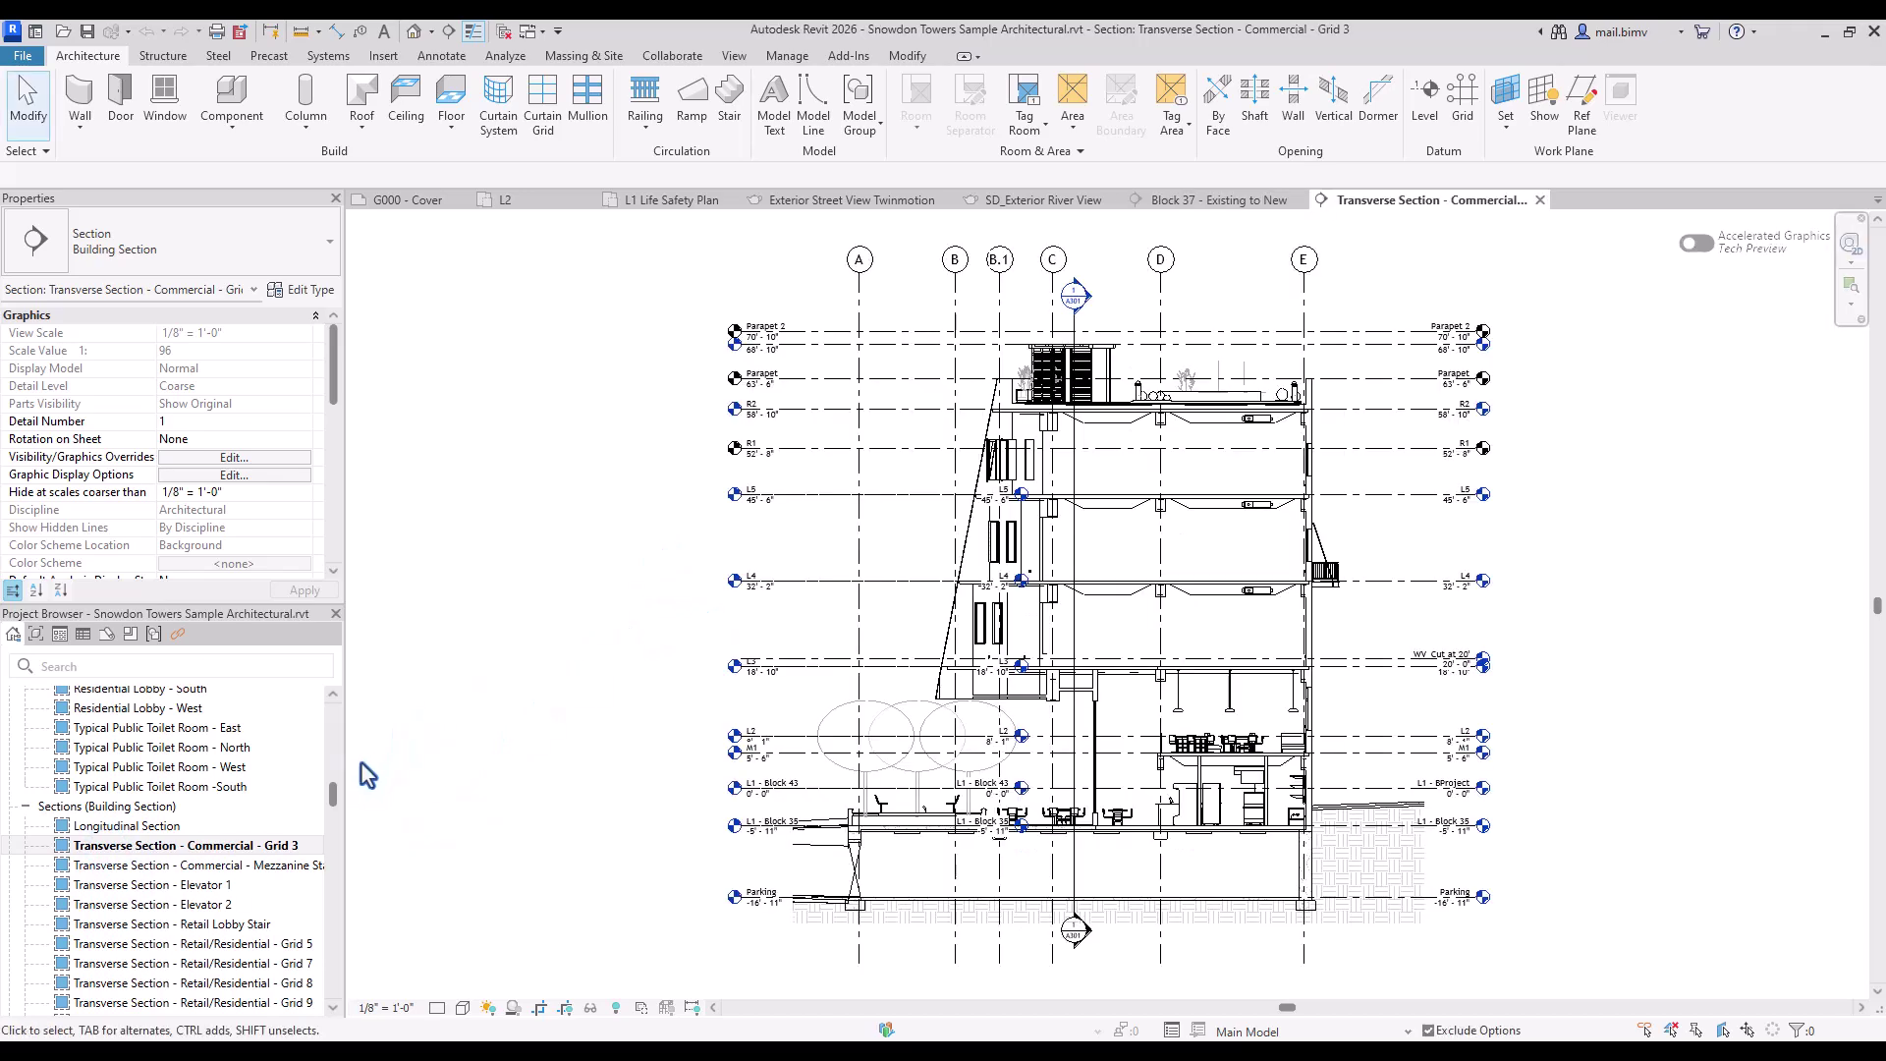
pyautogui.moveTo(334, 806); pyautogui.dragTo(332, 863)
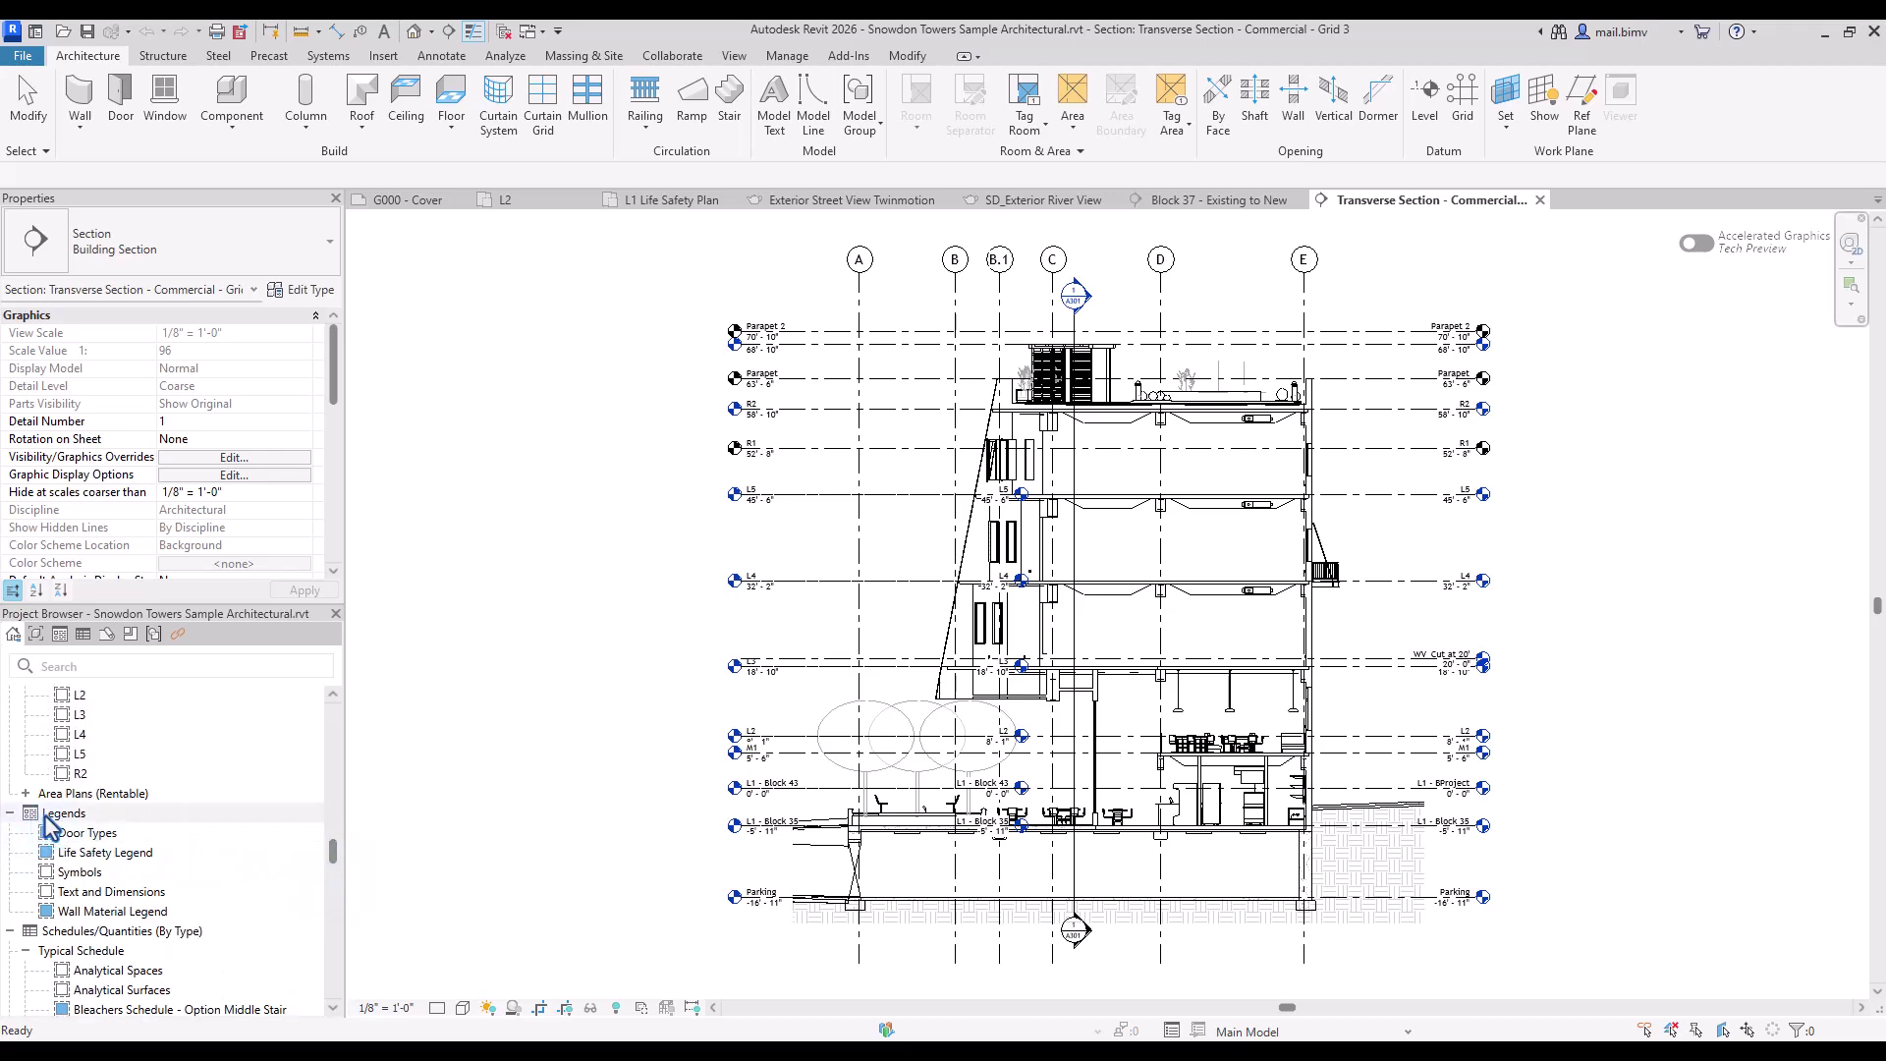
# Step: Open the Door Types, Life Safety Legend and Symbols legends
pyautogui.doubleClick(74, 833)
pyautogui.click(96, 853)
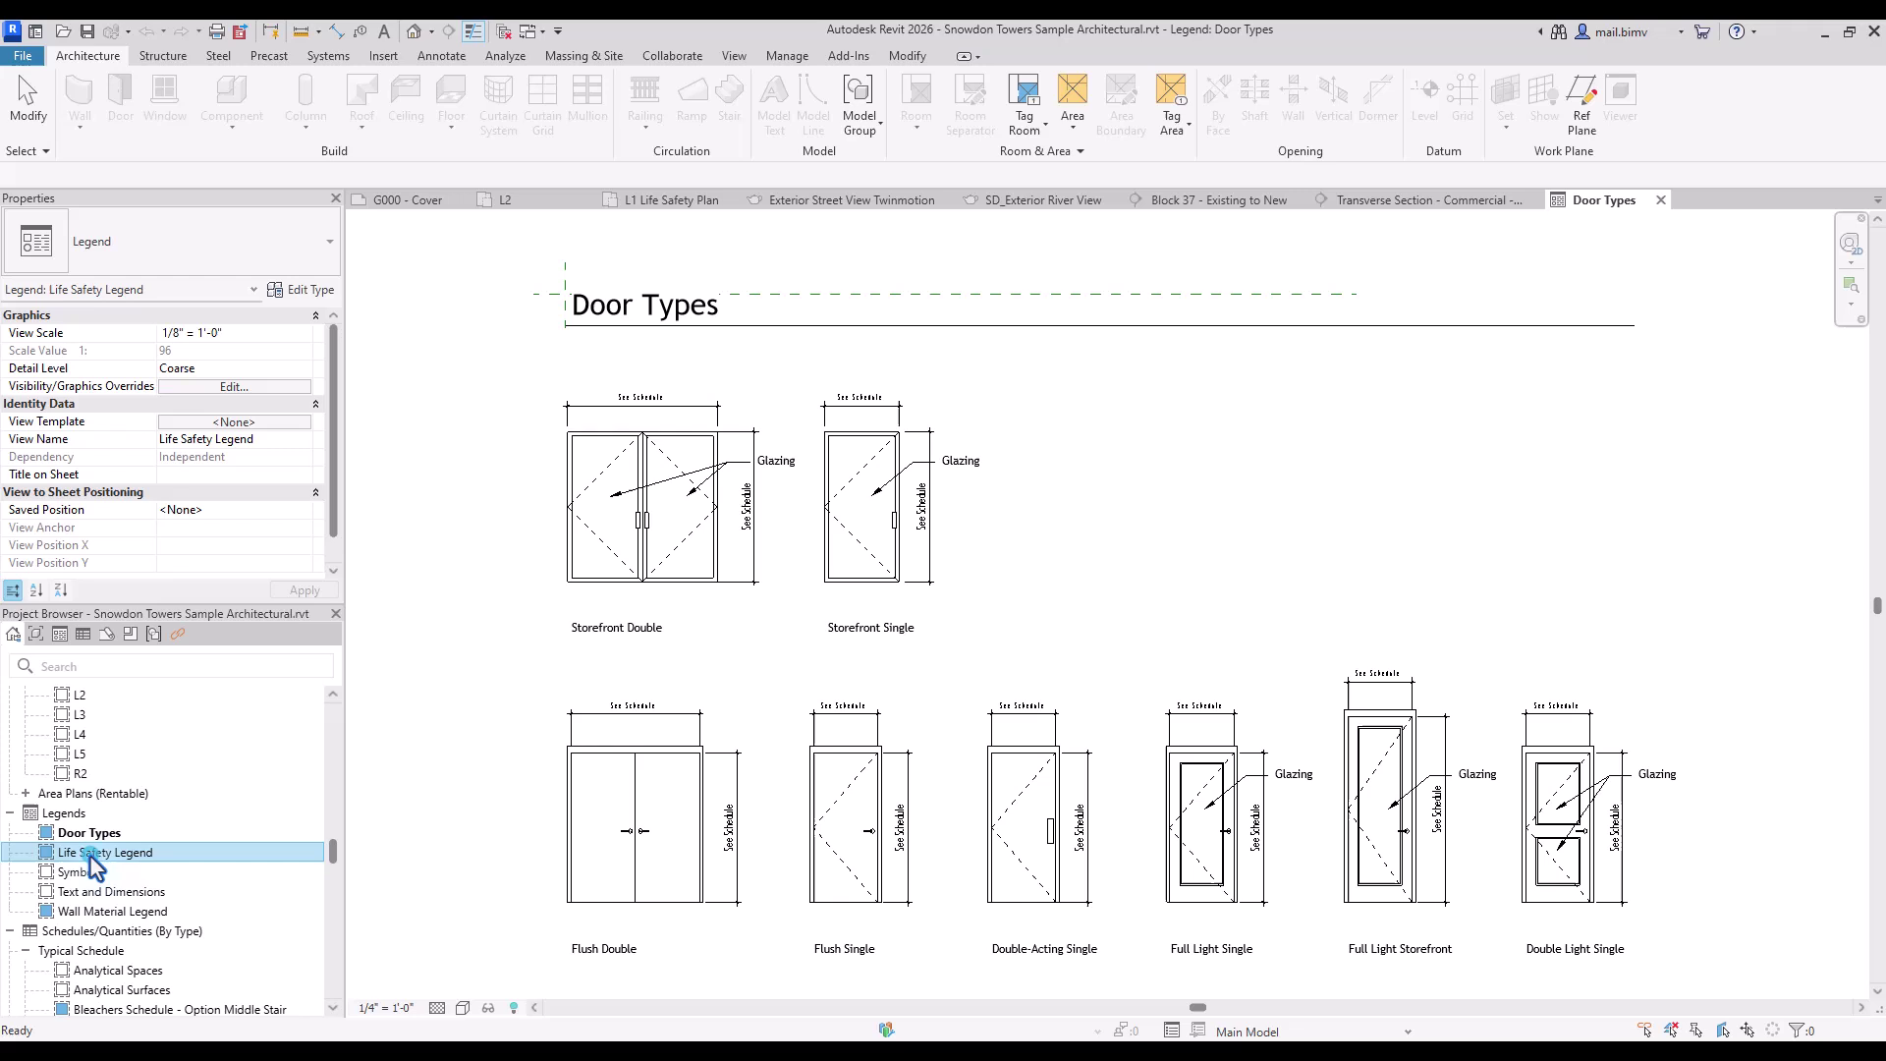
pyautogui.doubleClick(95, 852)
pyautogui.doubleClick(91, 874)
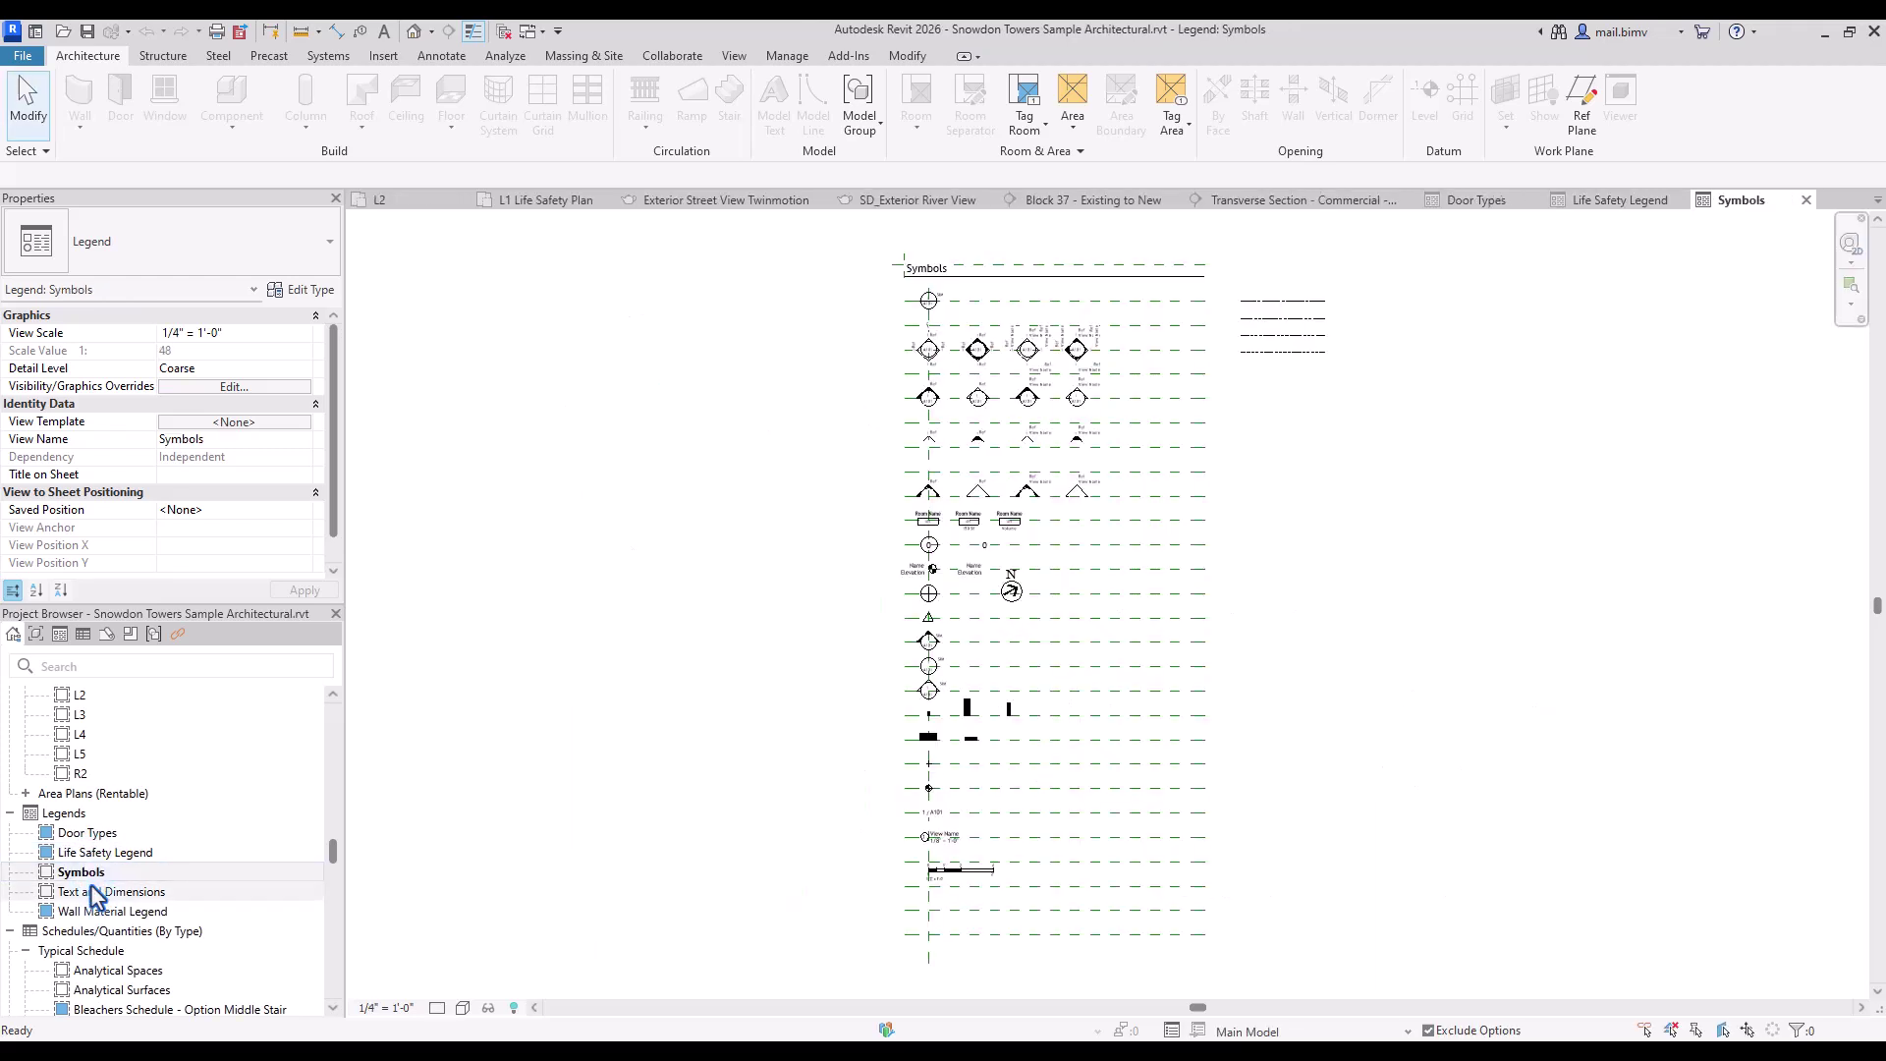
pyautogui.click(331, 1008)
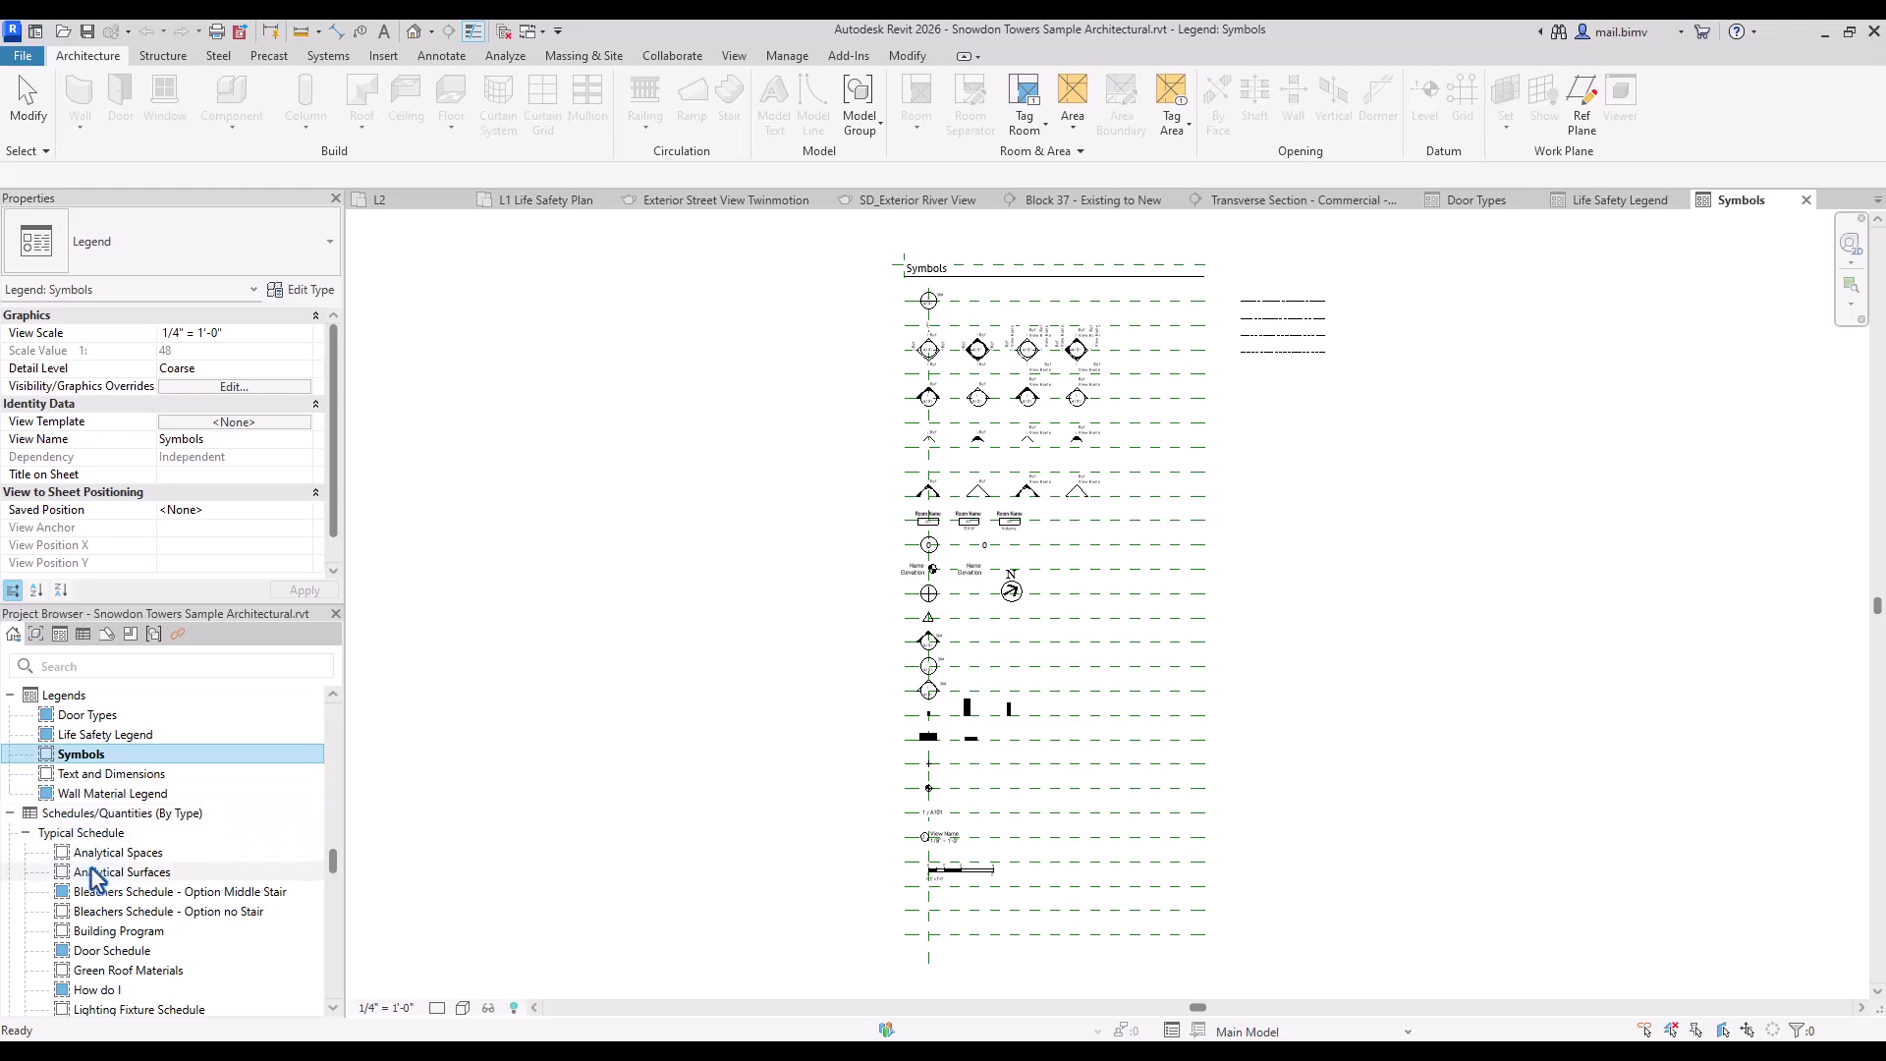
# Step: Open the Analytical Surfaces schedule and the Parking Schedule
pyautogui.click(96, 874)
pyautogui.doubleClick(90, 873)
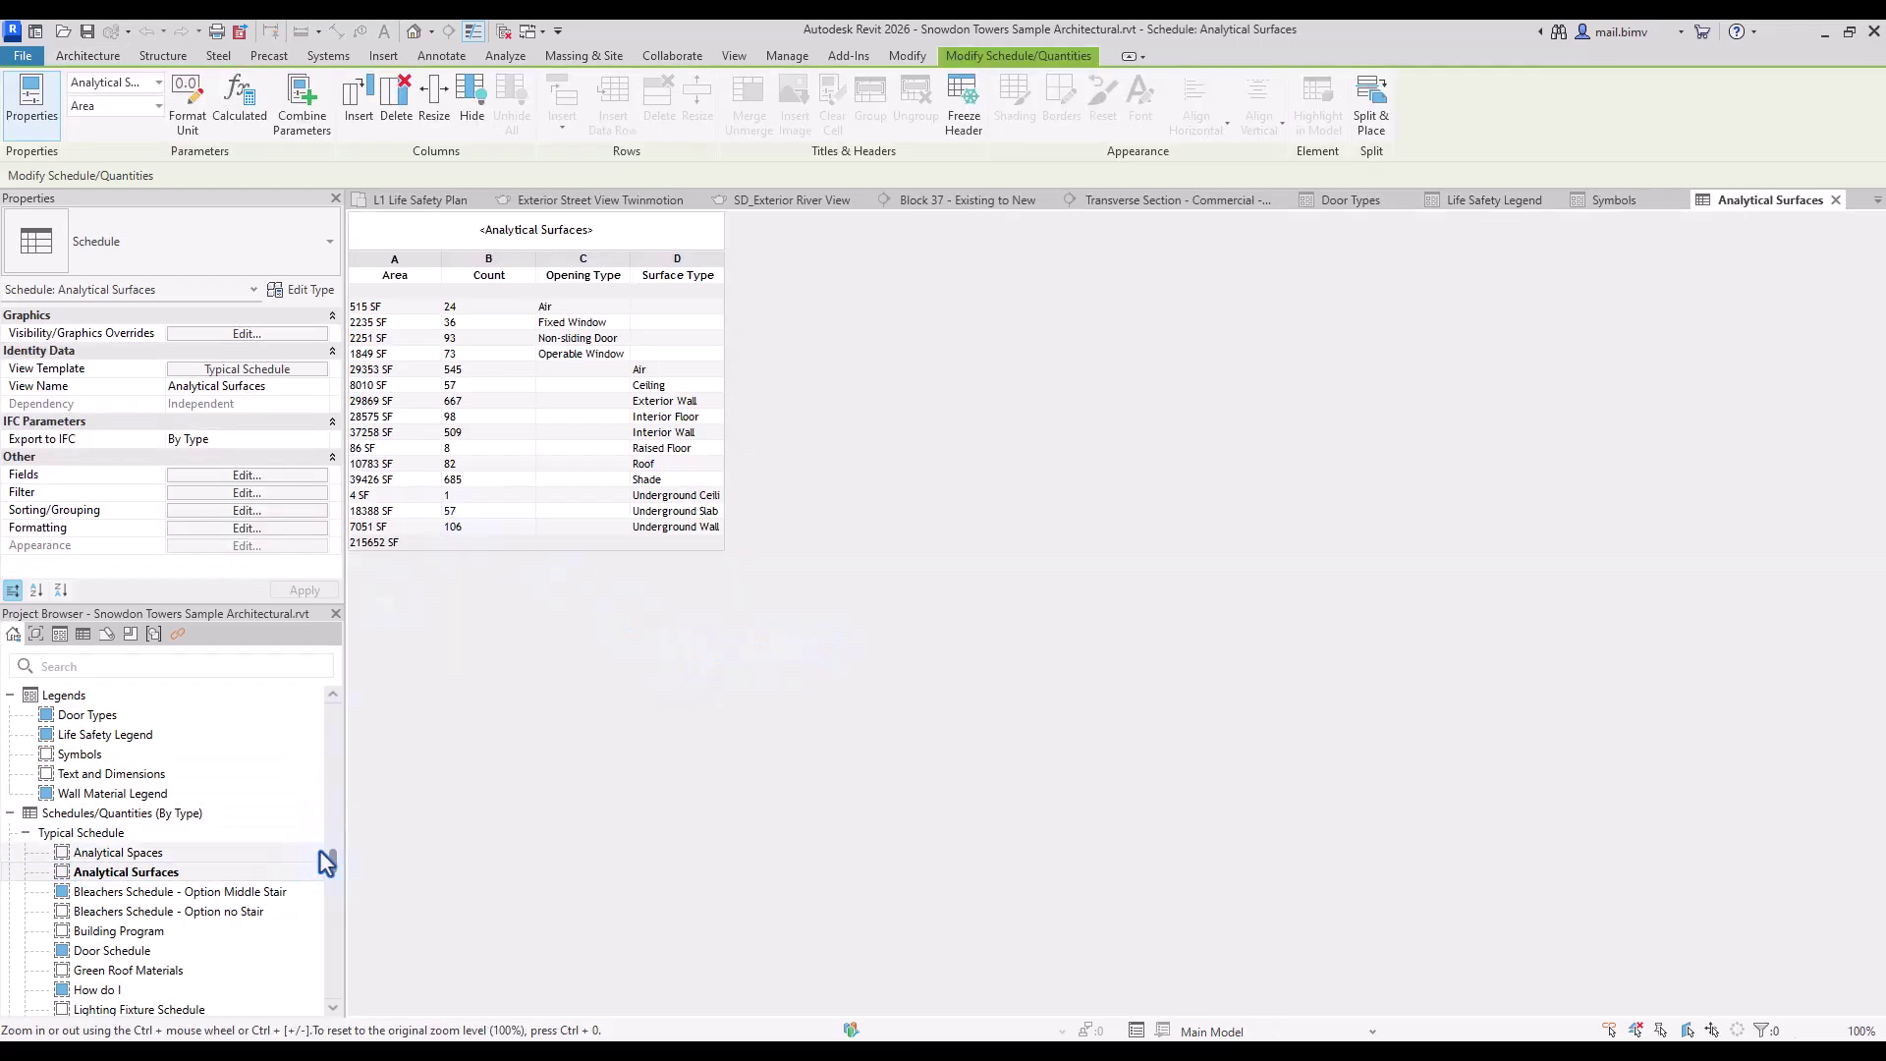
pyautogui.click(331, 1008)
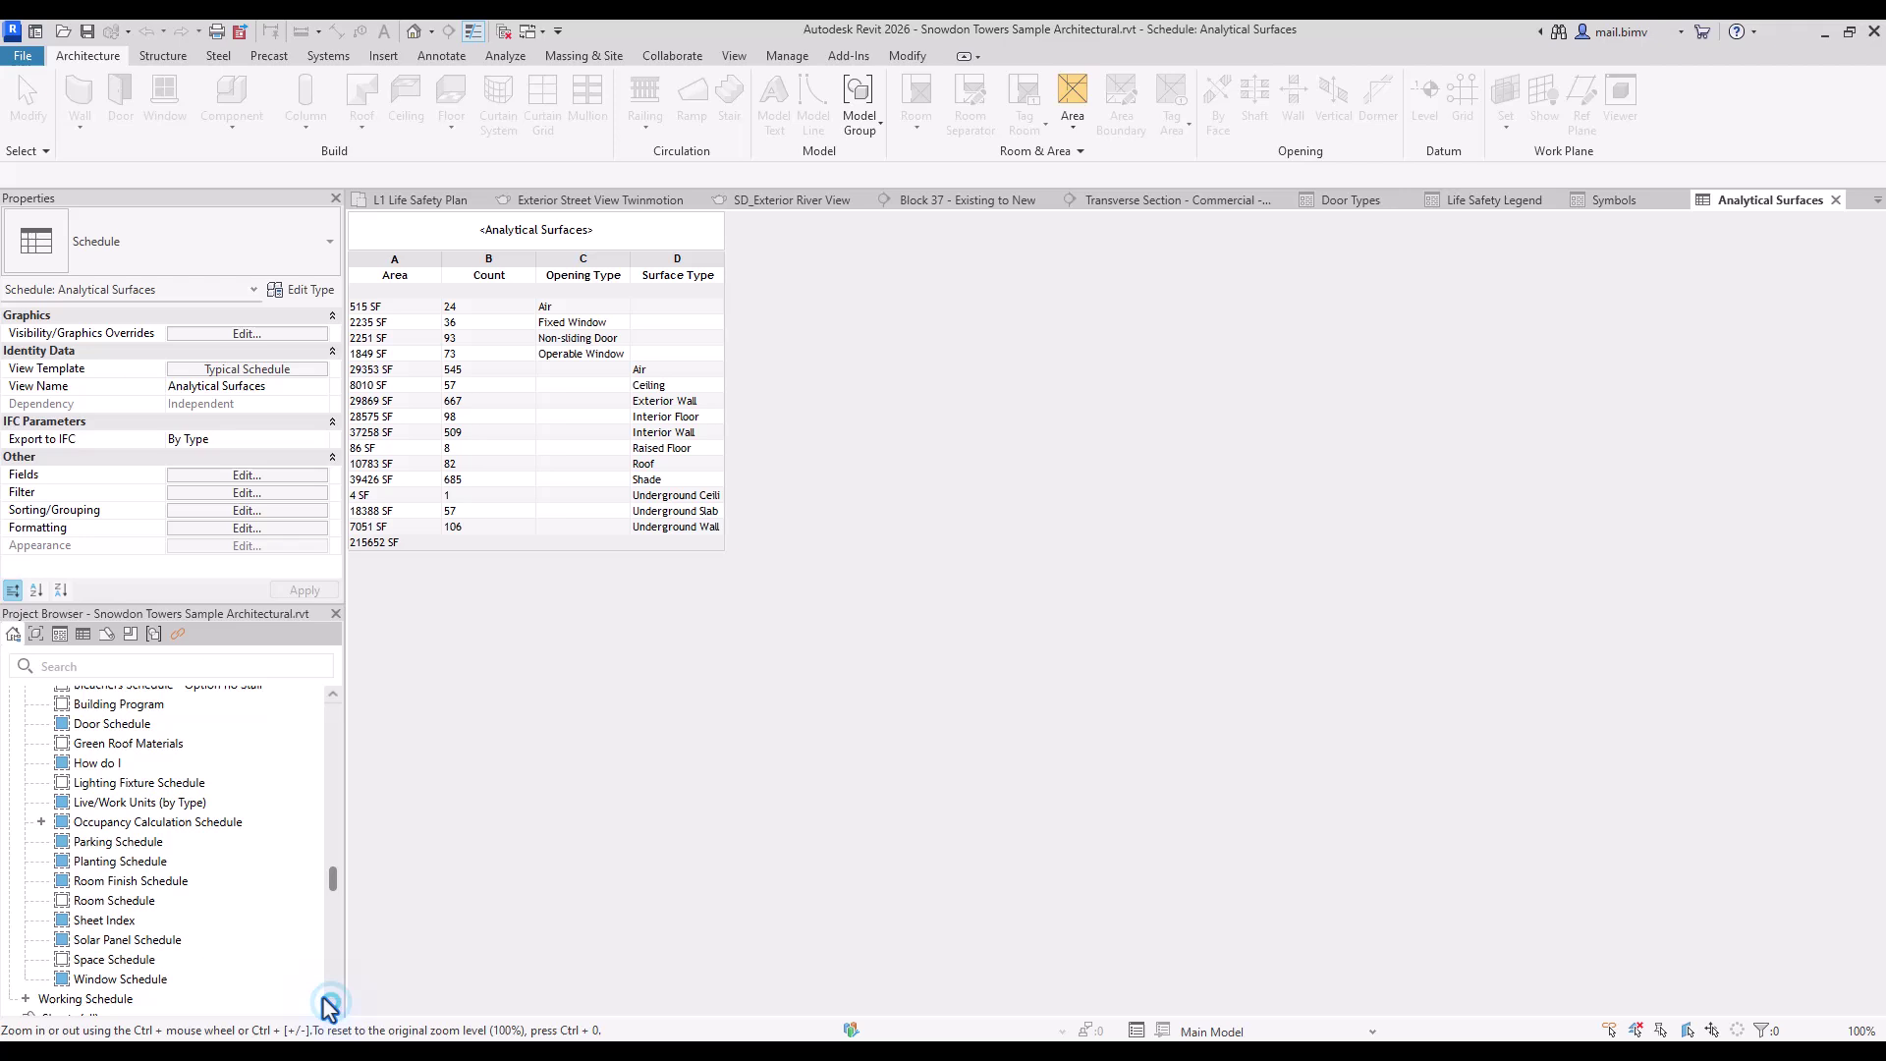
pyautogui.doubleClick(147, 832)
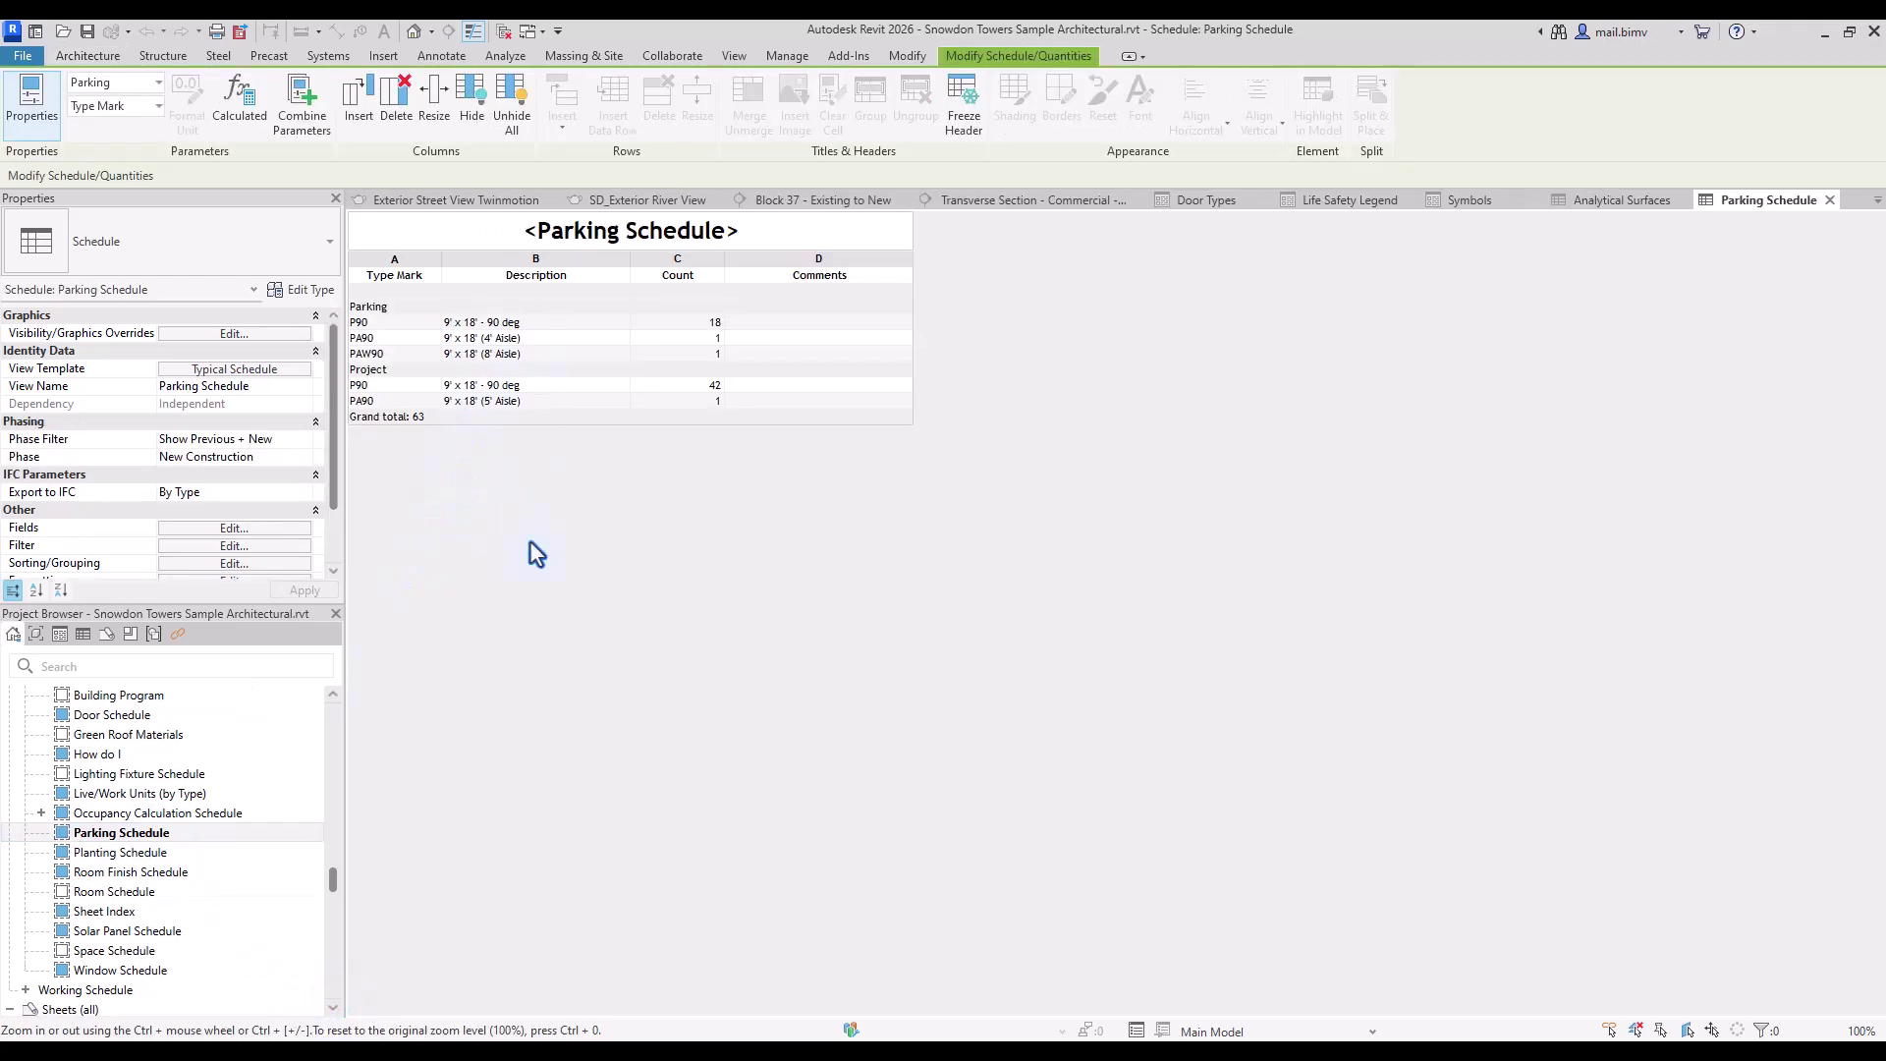
pyautogui.click(334, 1012)
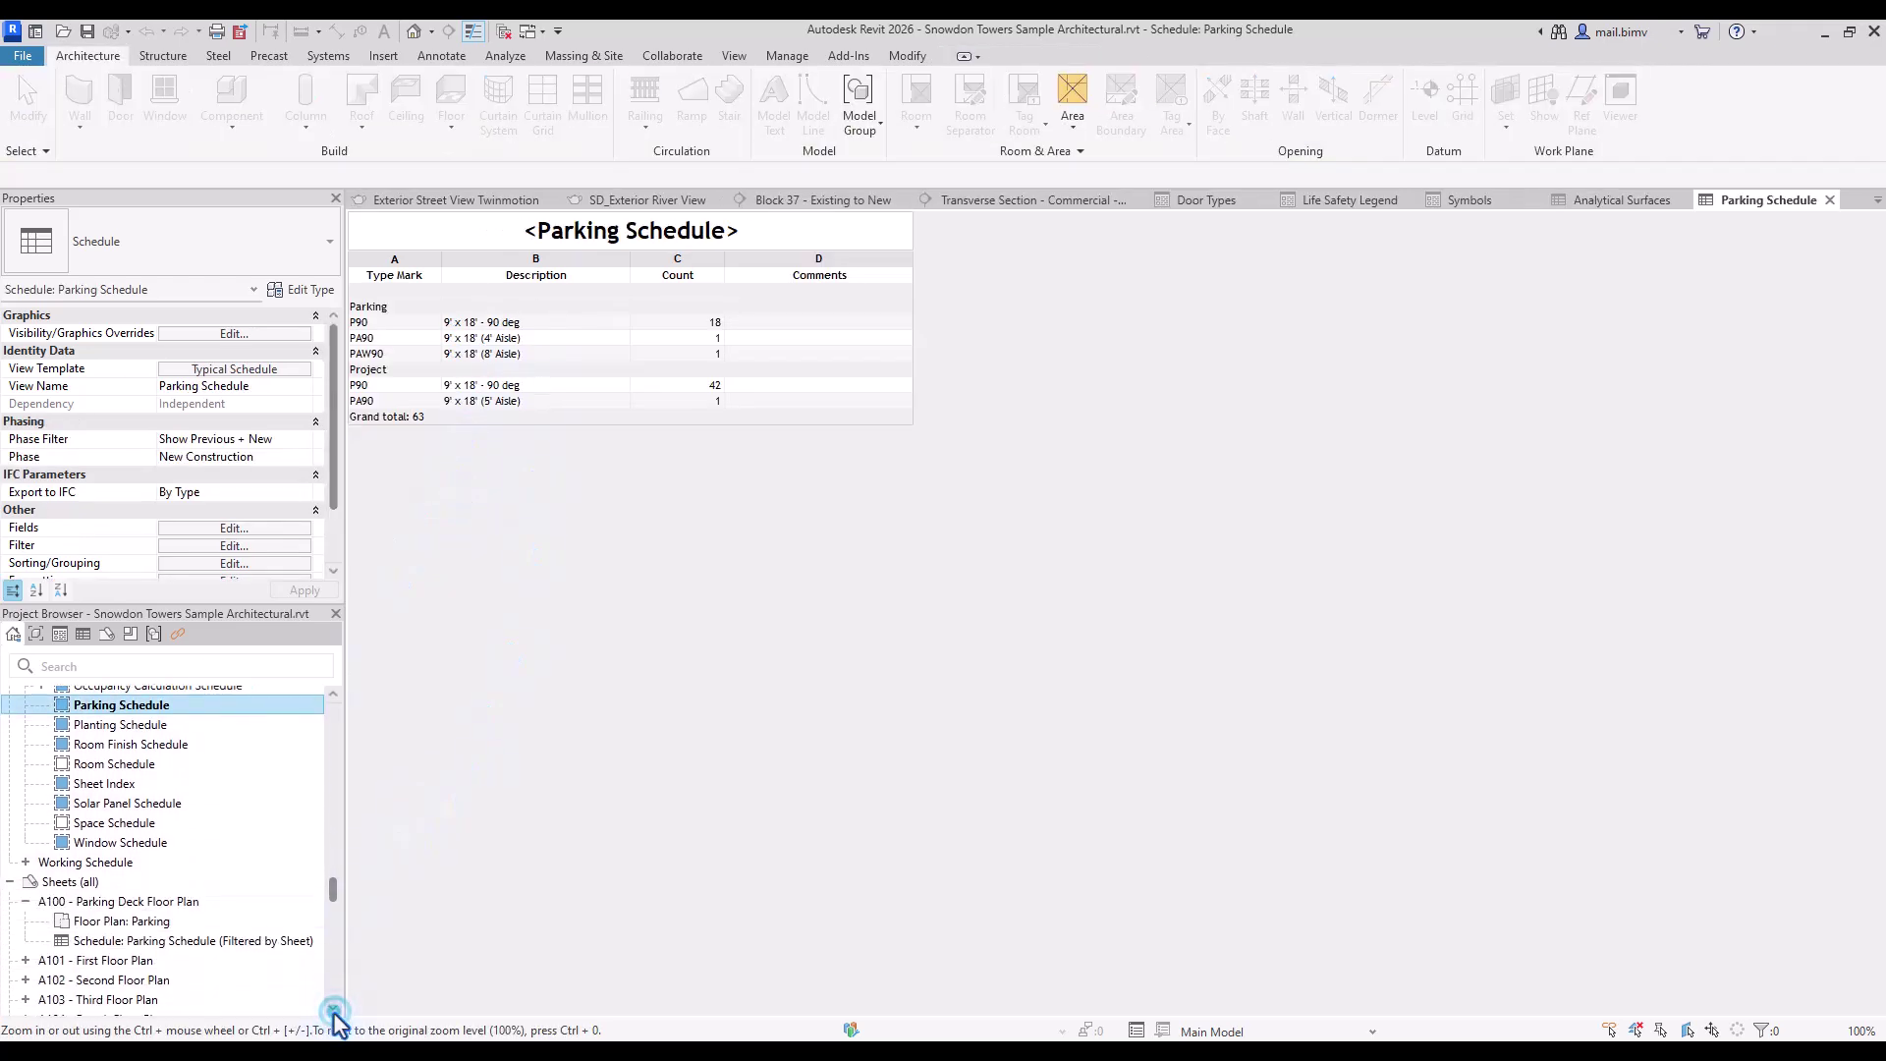
pyautogui.click(334, 1012)
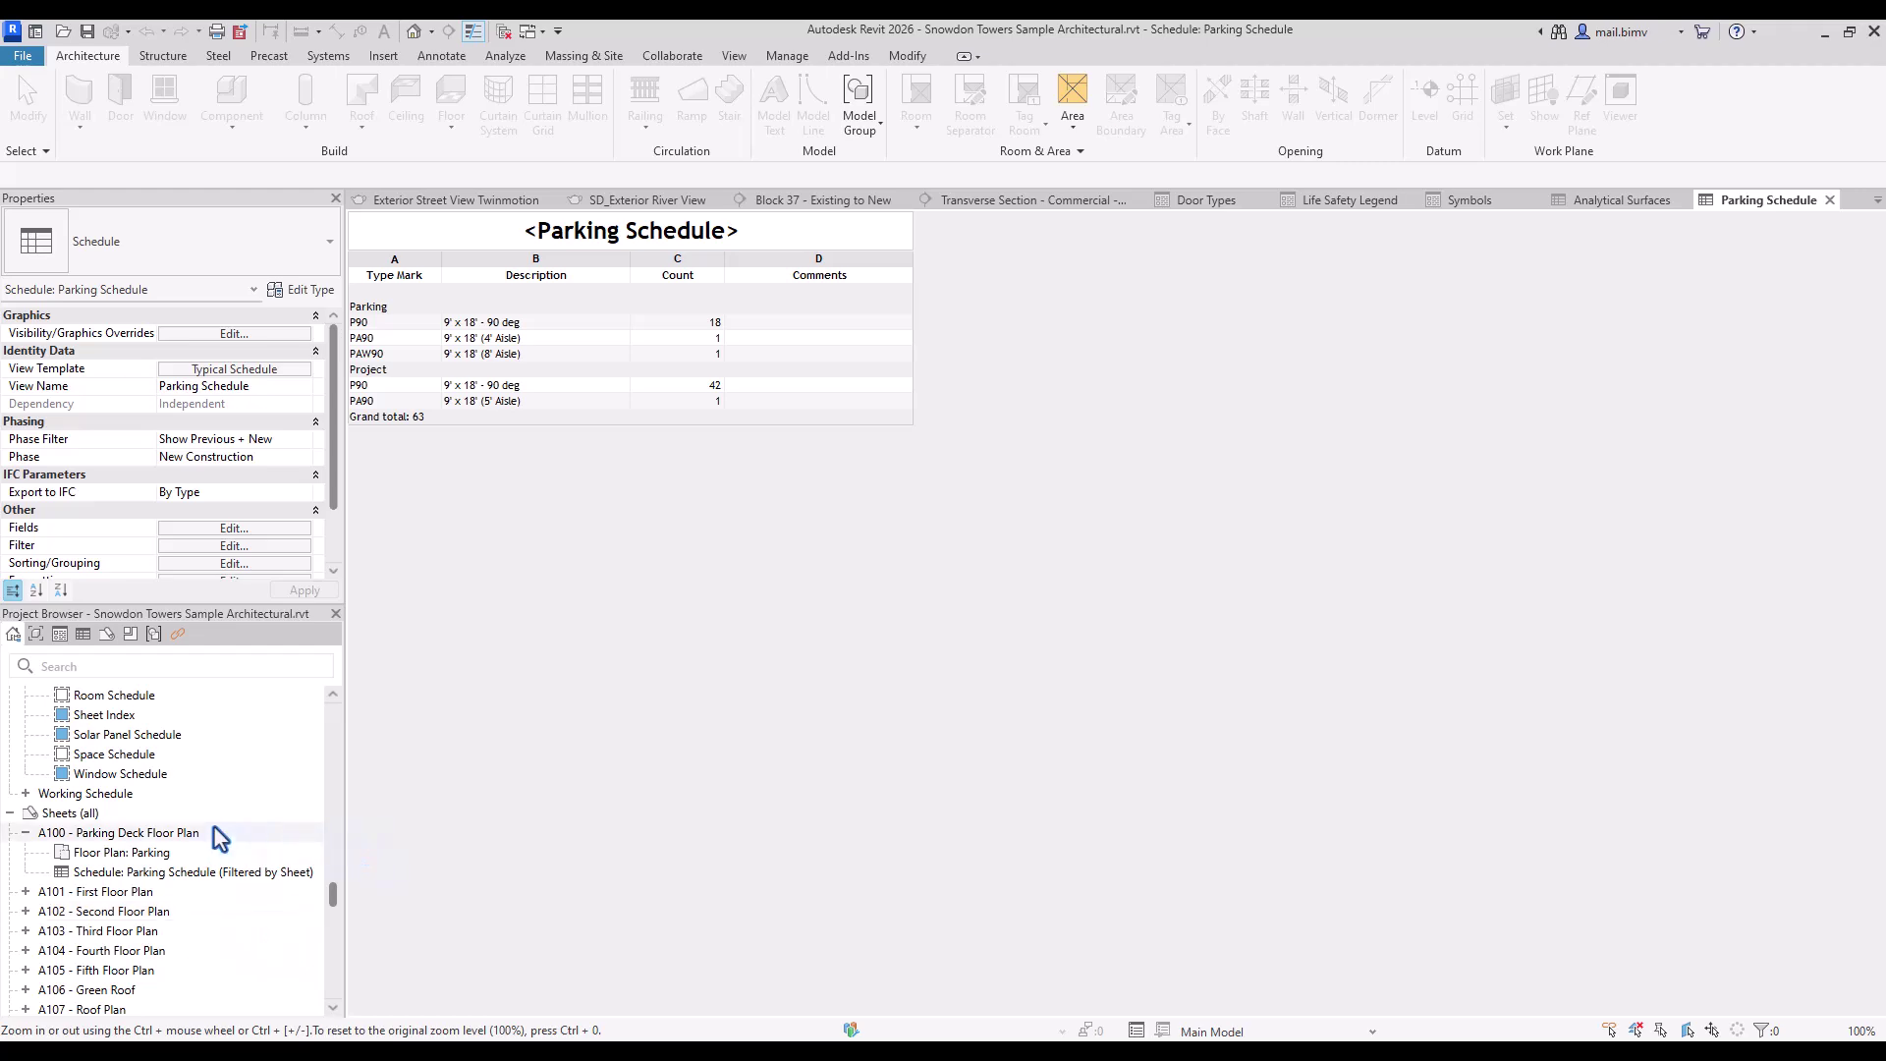
# Step: Open sheets A100 - Parking Deck Floor Plan and A101 - First Floor Plan from Sheets (all)
pyautogui.doubleClick(54, 833)
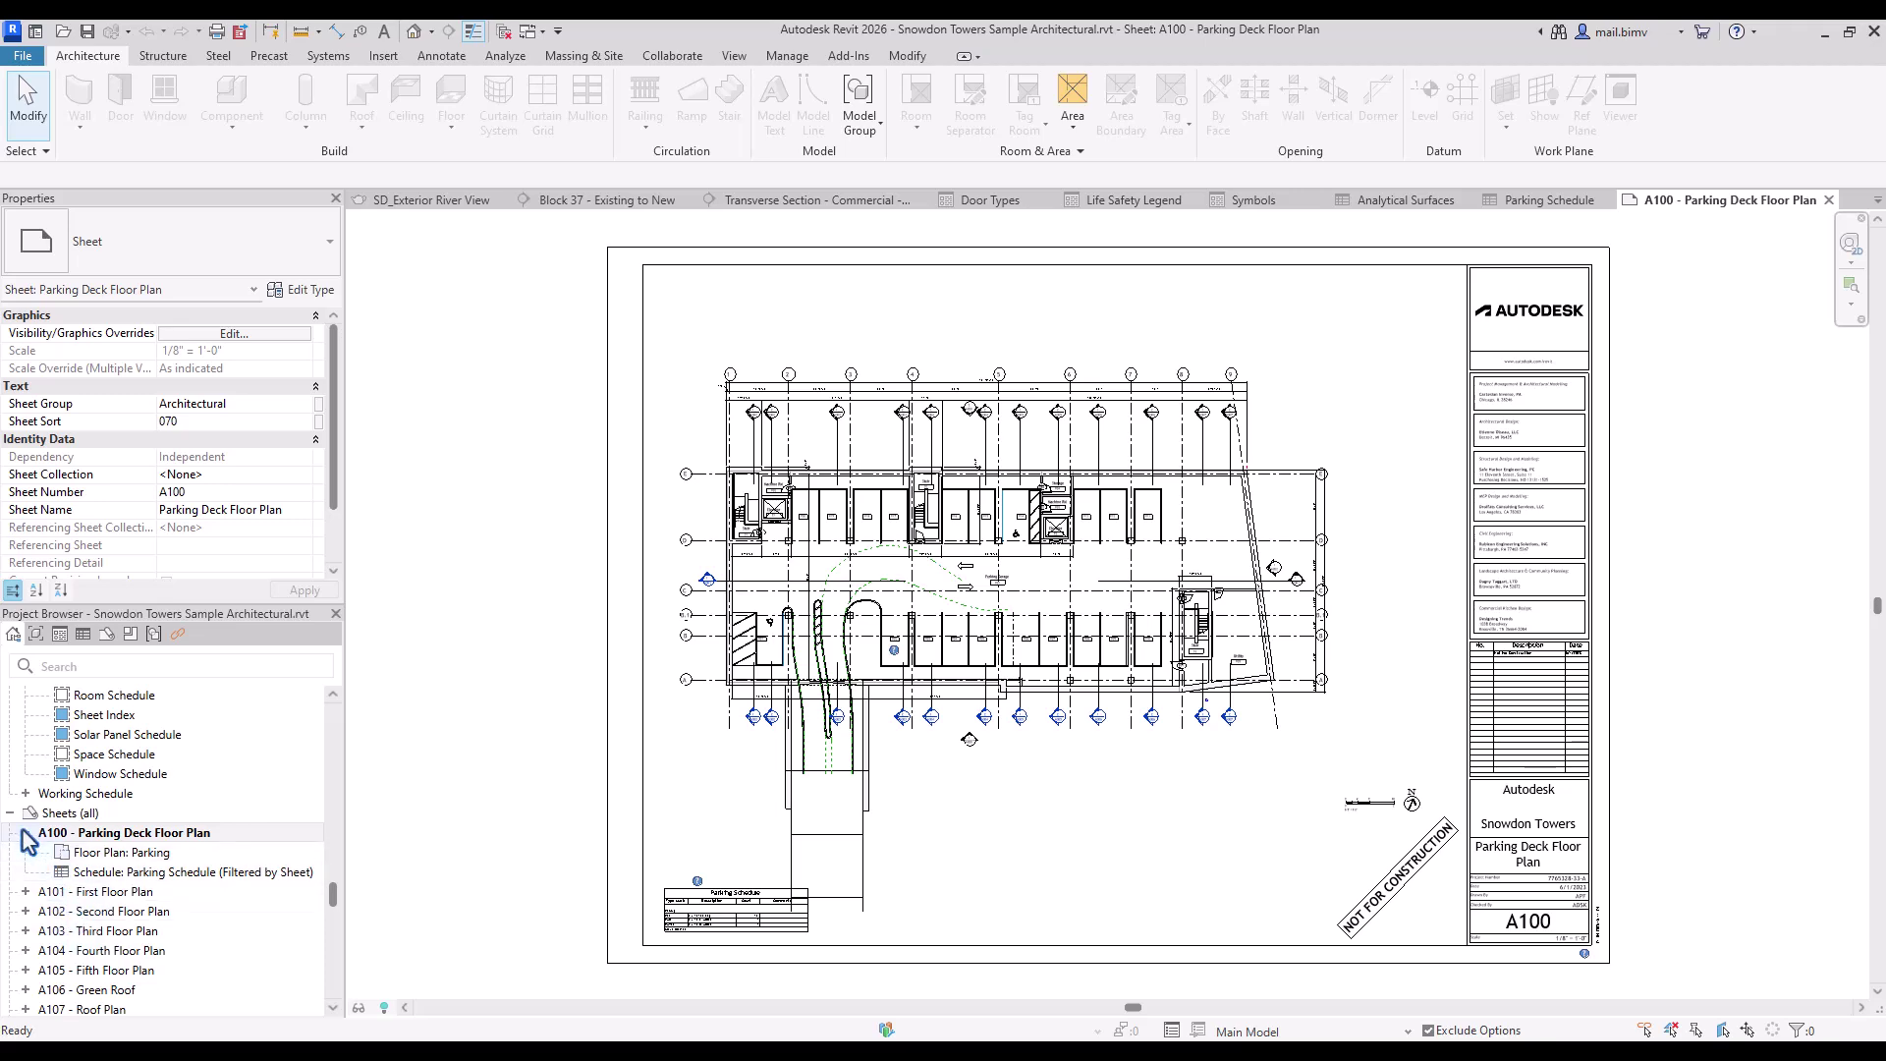
pyautogui.doubleClick(39, 892)
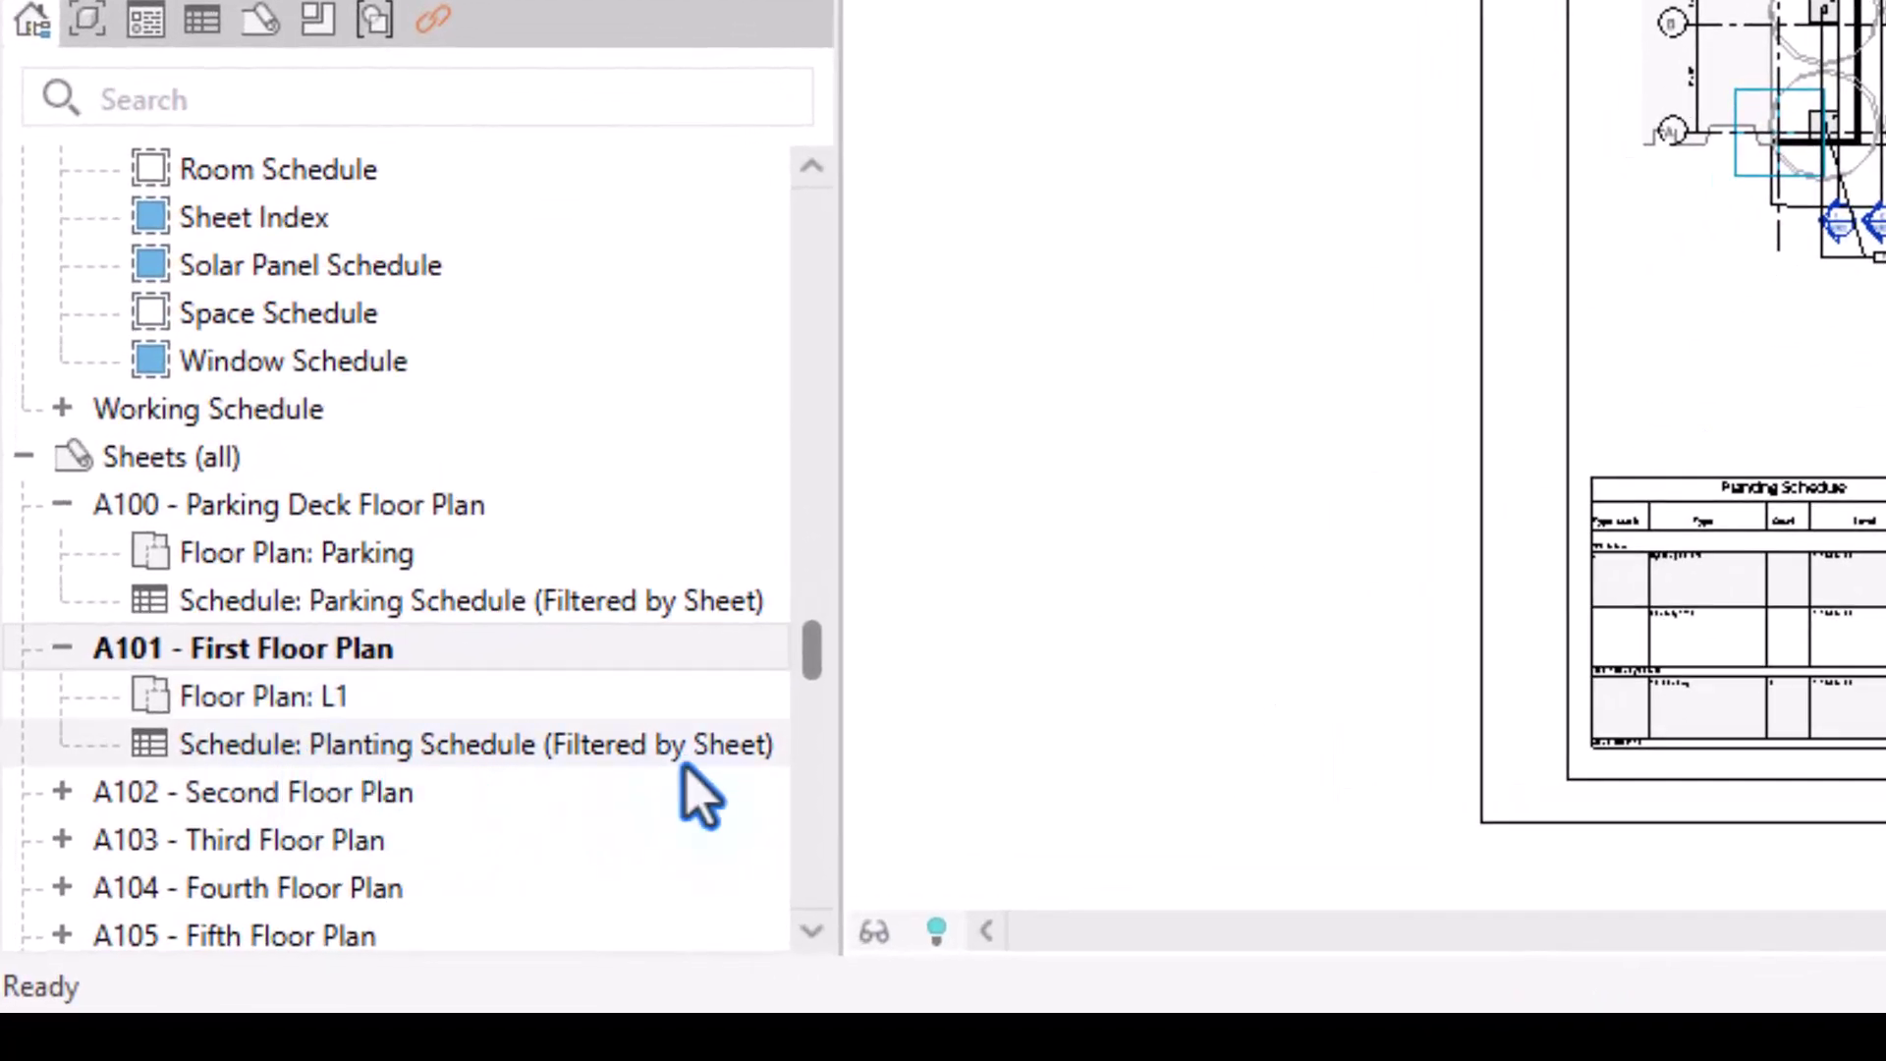
pyautogui.moveTo(811, 660); pyautogui.dragTo(846, 212)
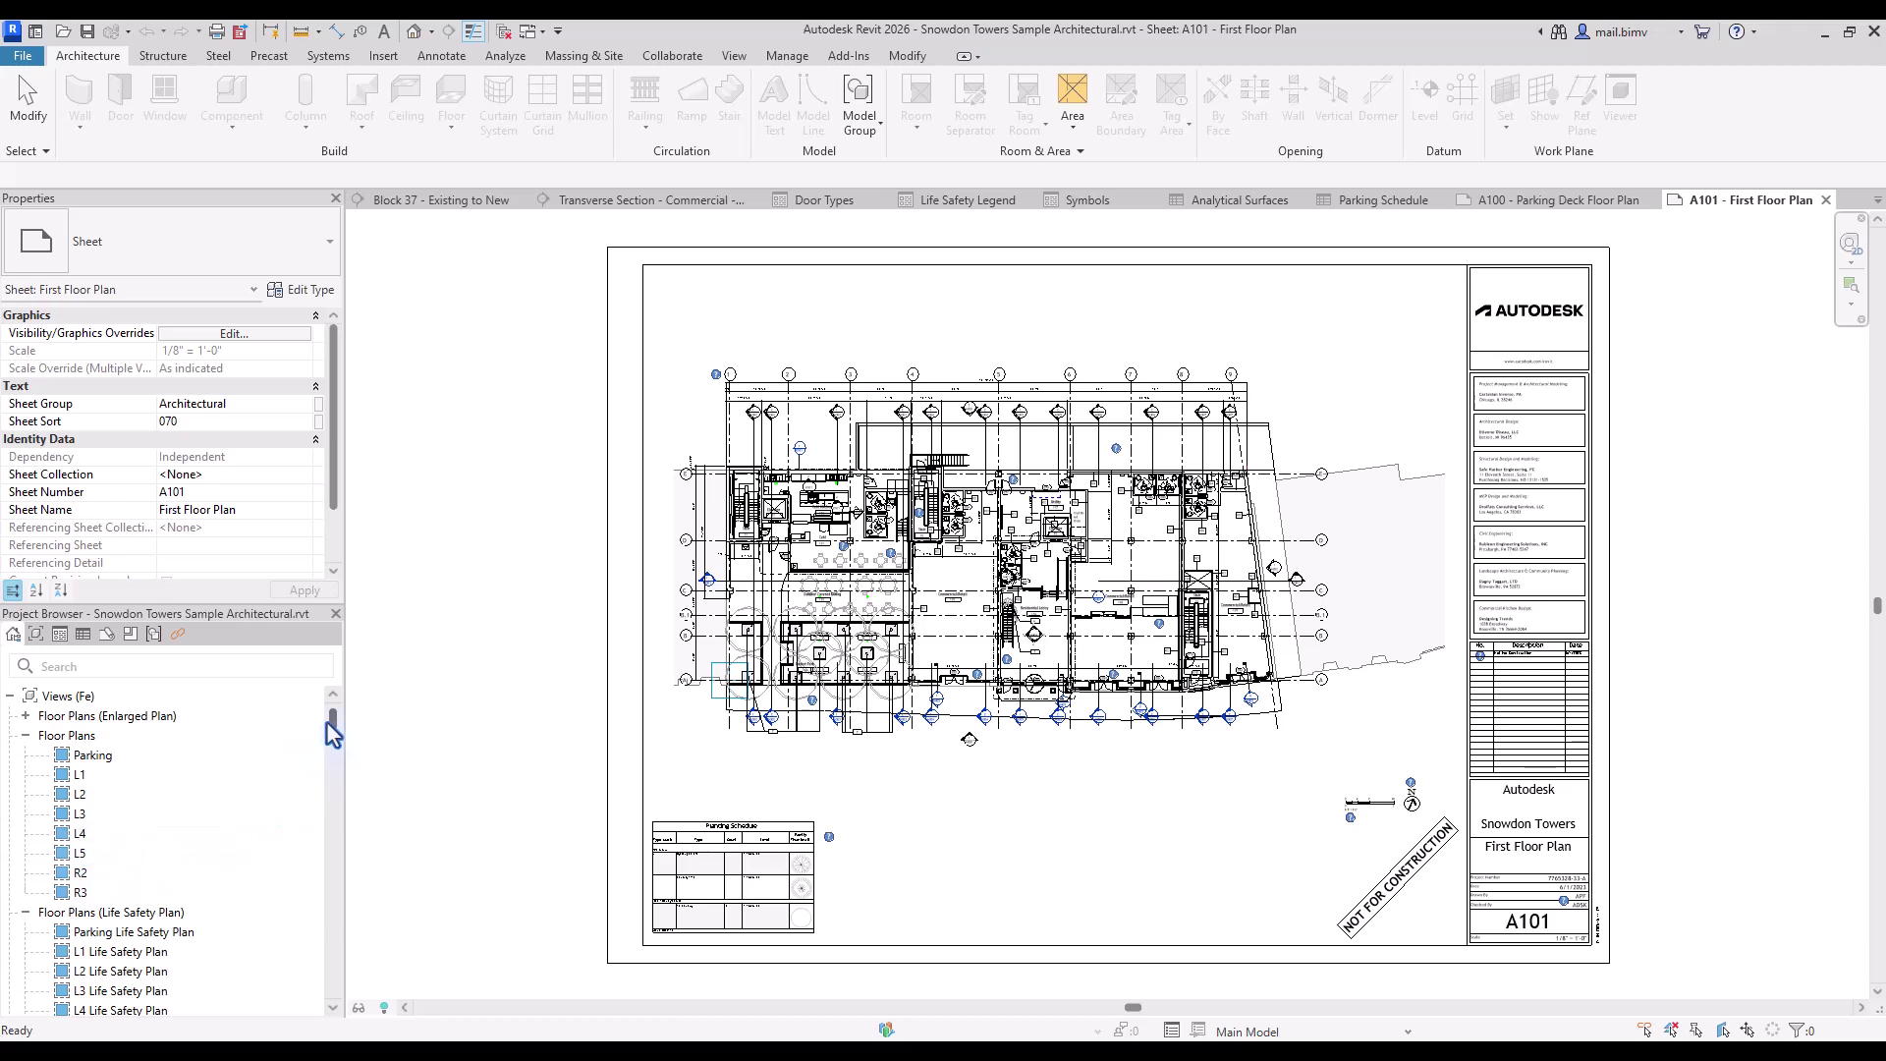
pyautogui.moveTo(332, 727); pyautogui.dragTo(332, 750)
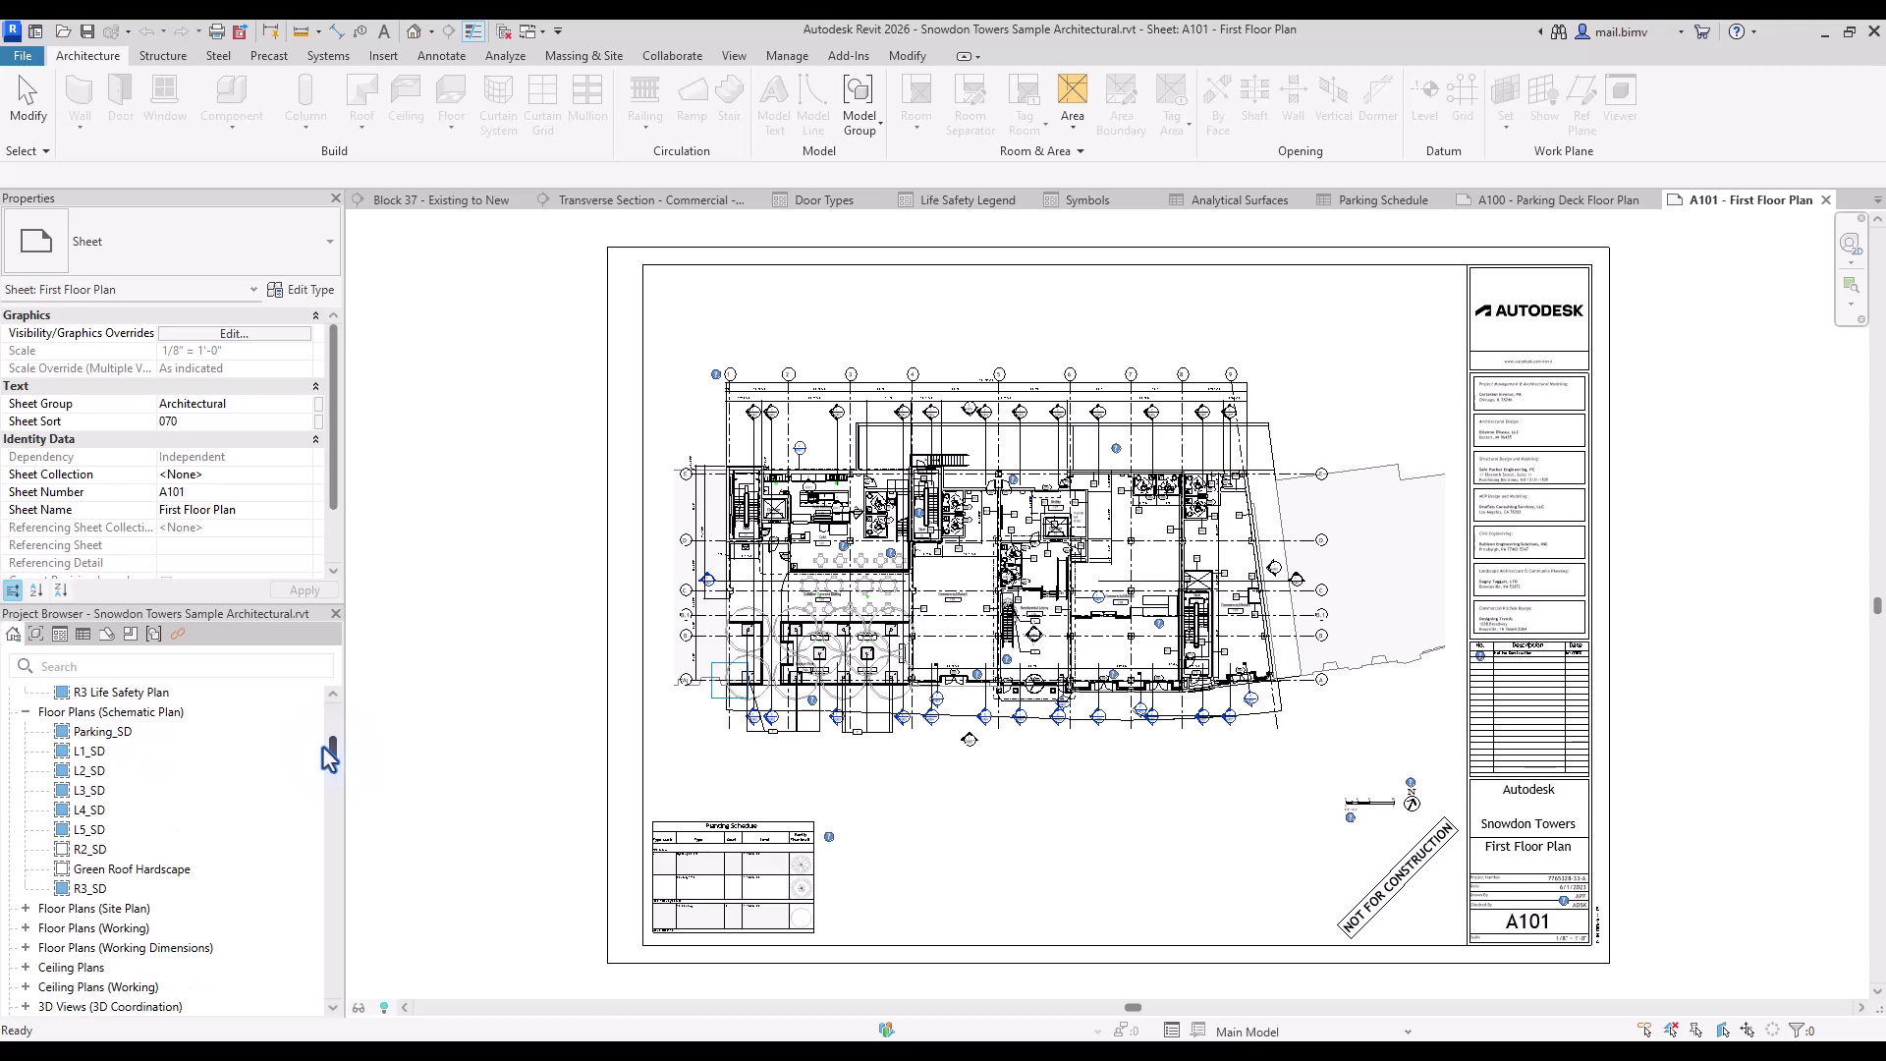
# Step: Use Open Sheet on the L5_SD schematic plan to open SD105 - Fifth Floor Plan
pyautogui.rightClick(83, 834)
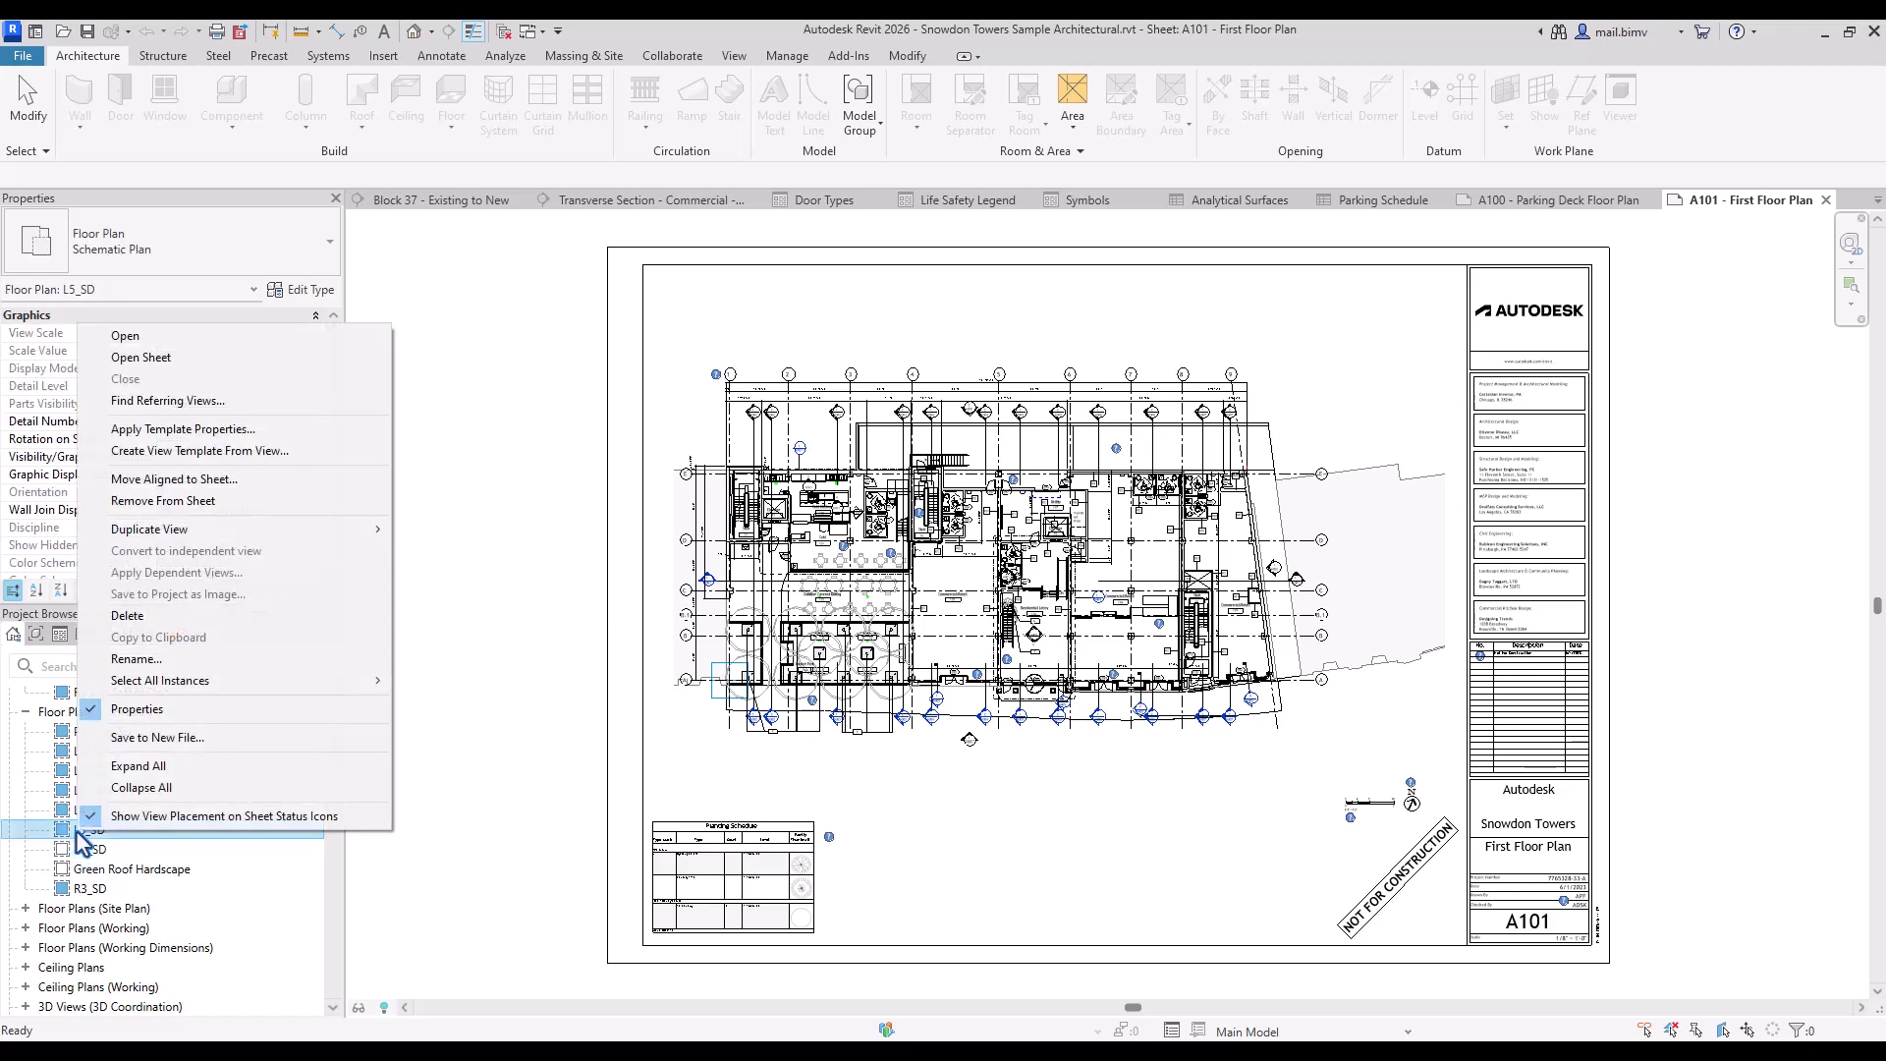
pyautogui.click(145, 360)
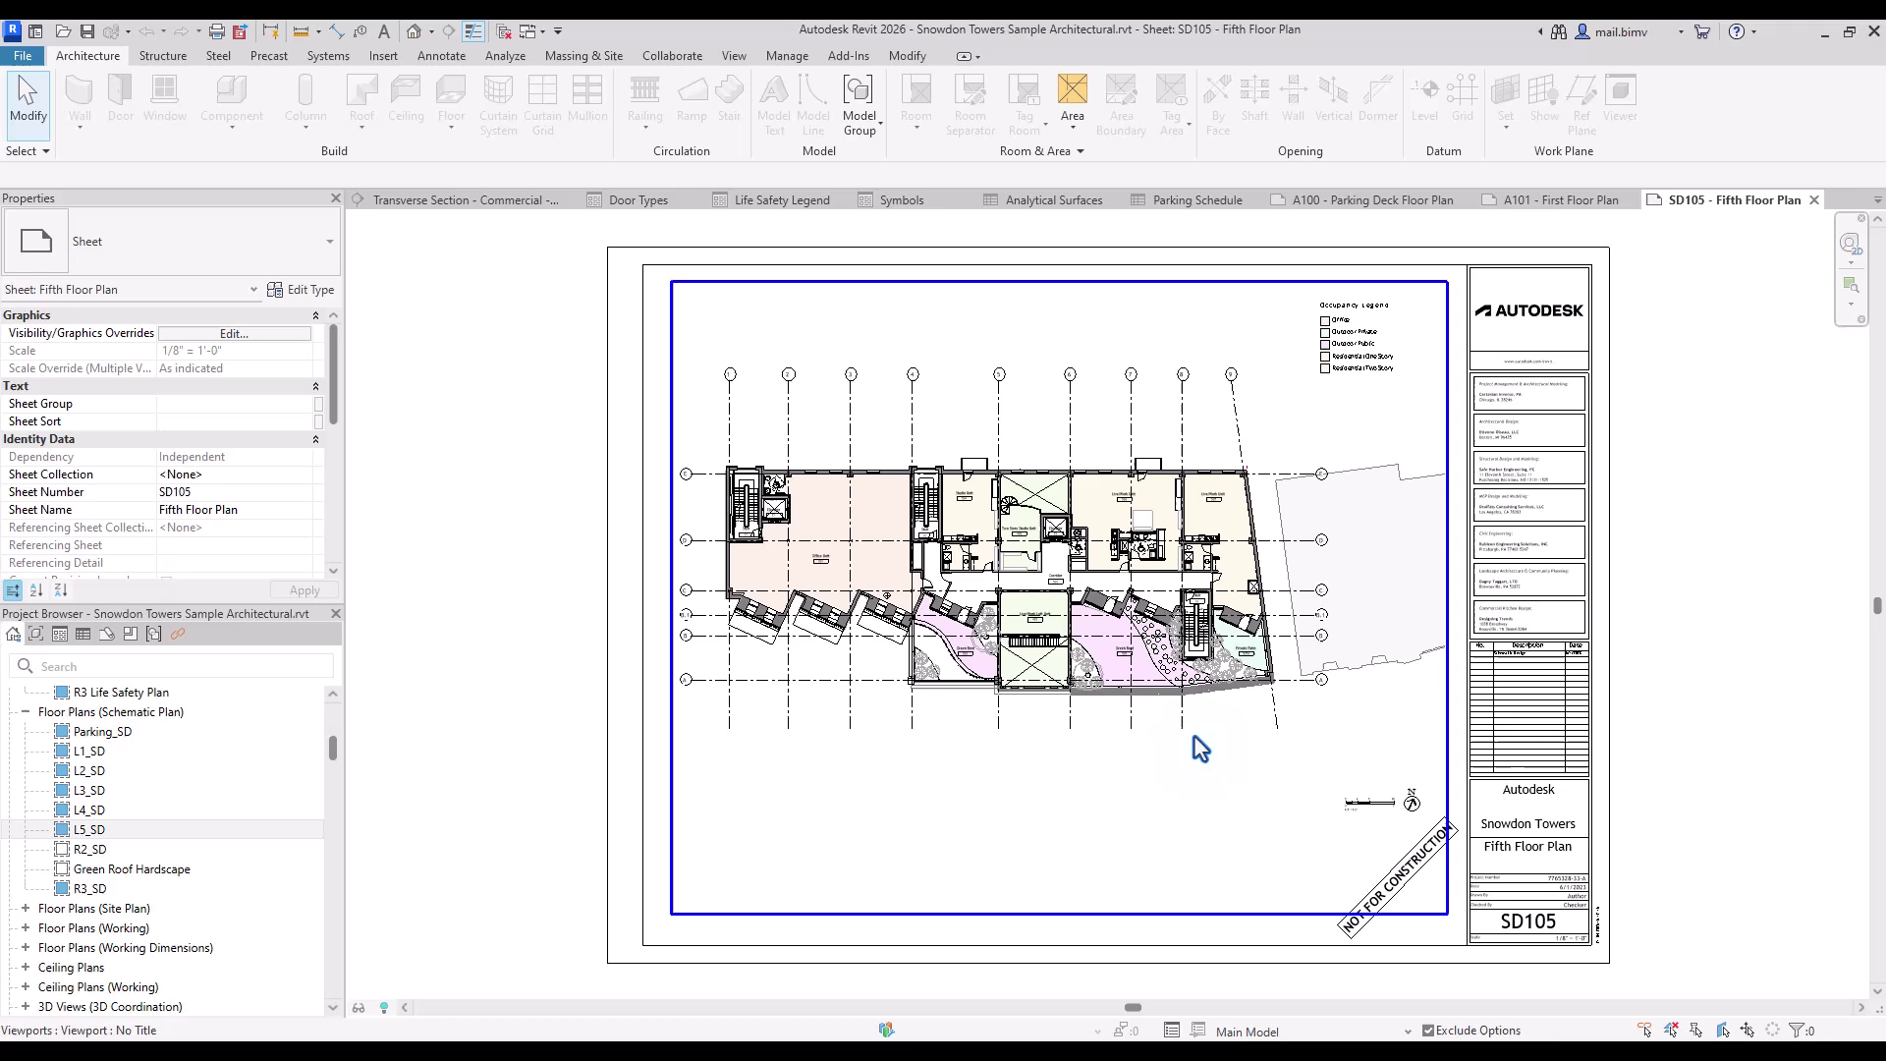
pyautogui.scroll(-10, 59, 835)
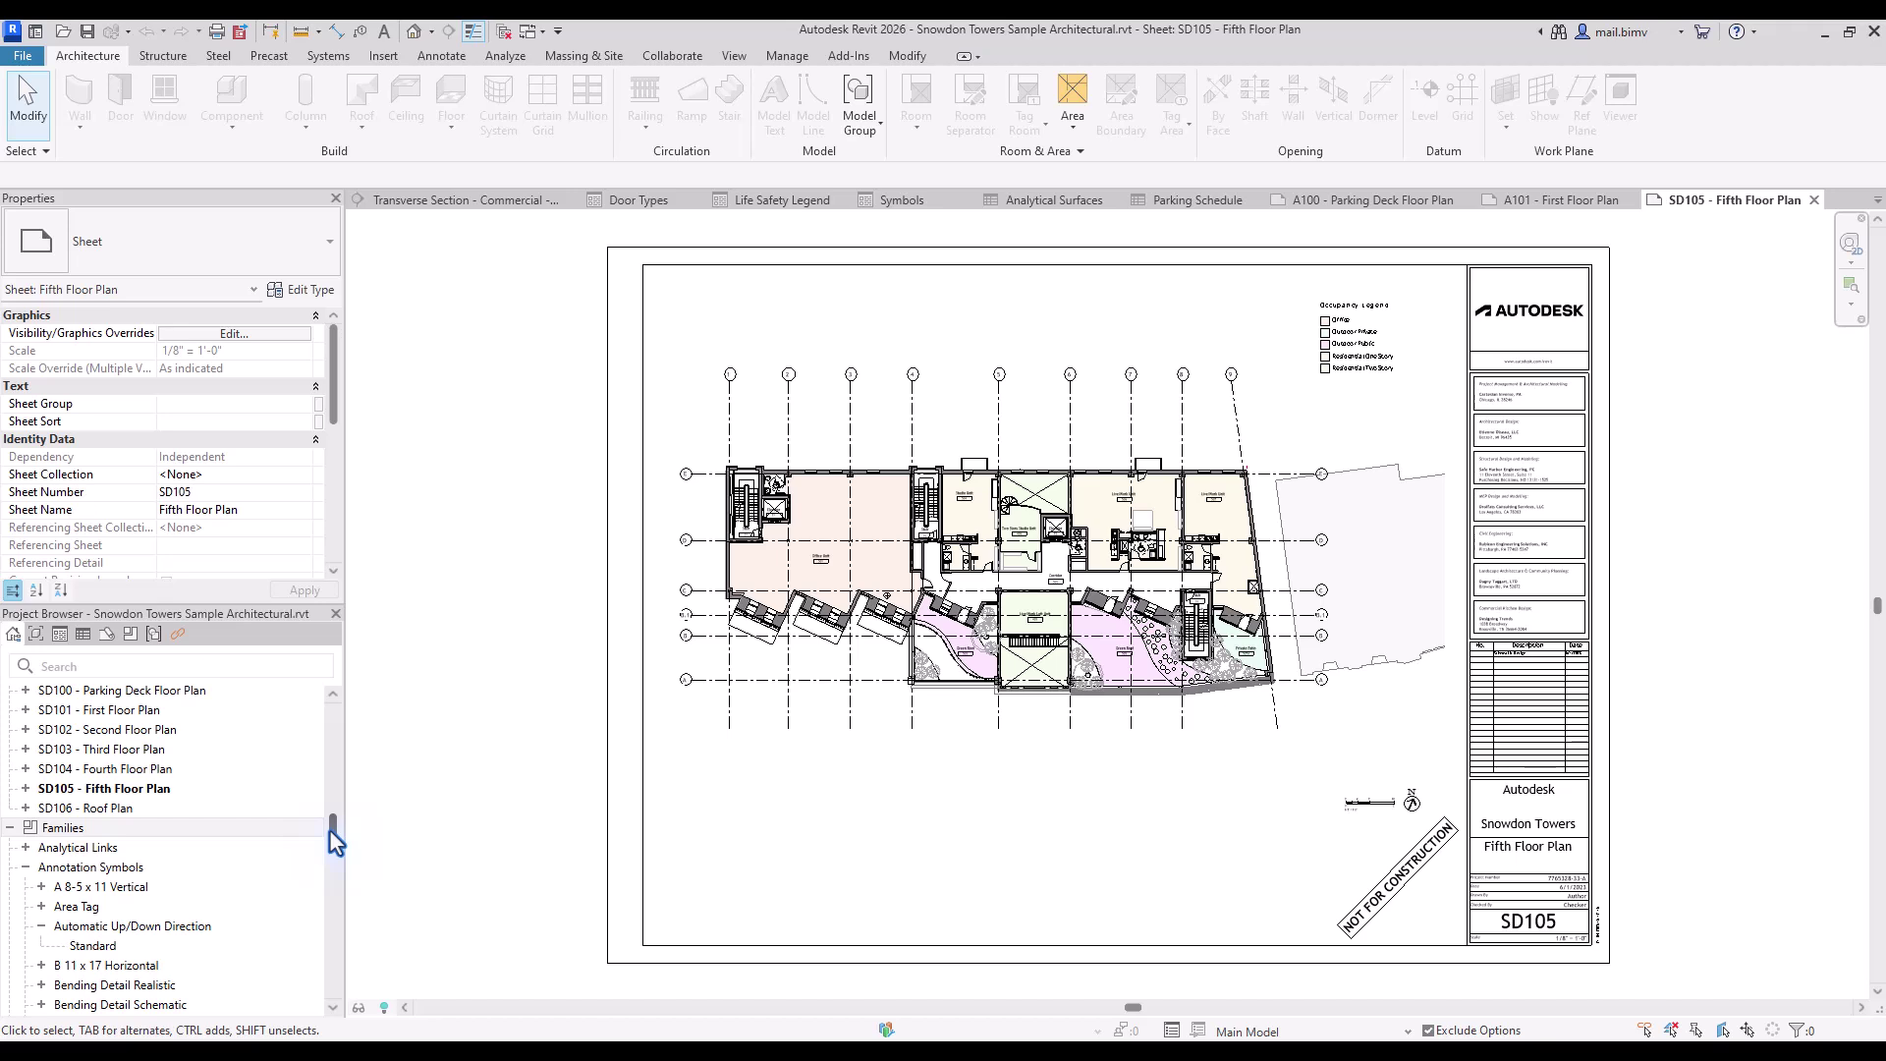
# Step: Collapse Annotation Symbols, expand Casework, and expand the Columns family category
pyautogui.moveTo(328, 831); pyautogui.dragTo(335, 837)
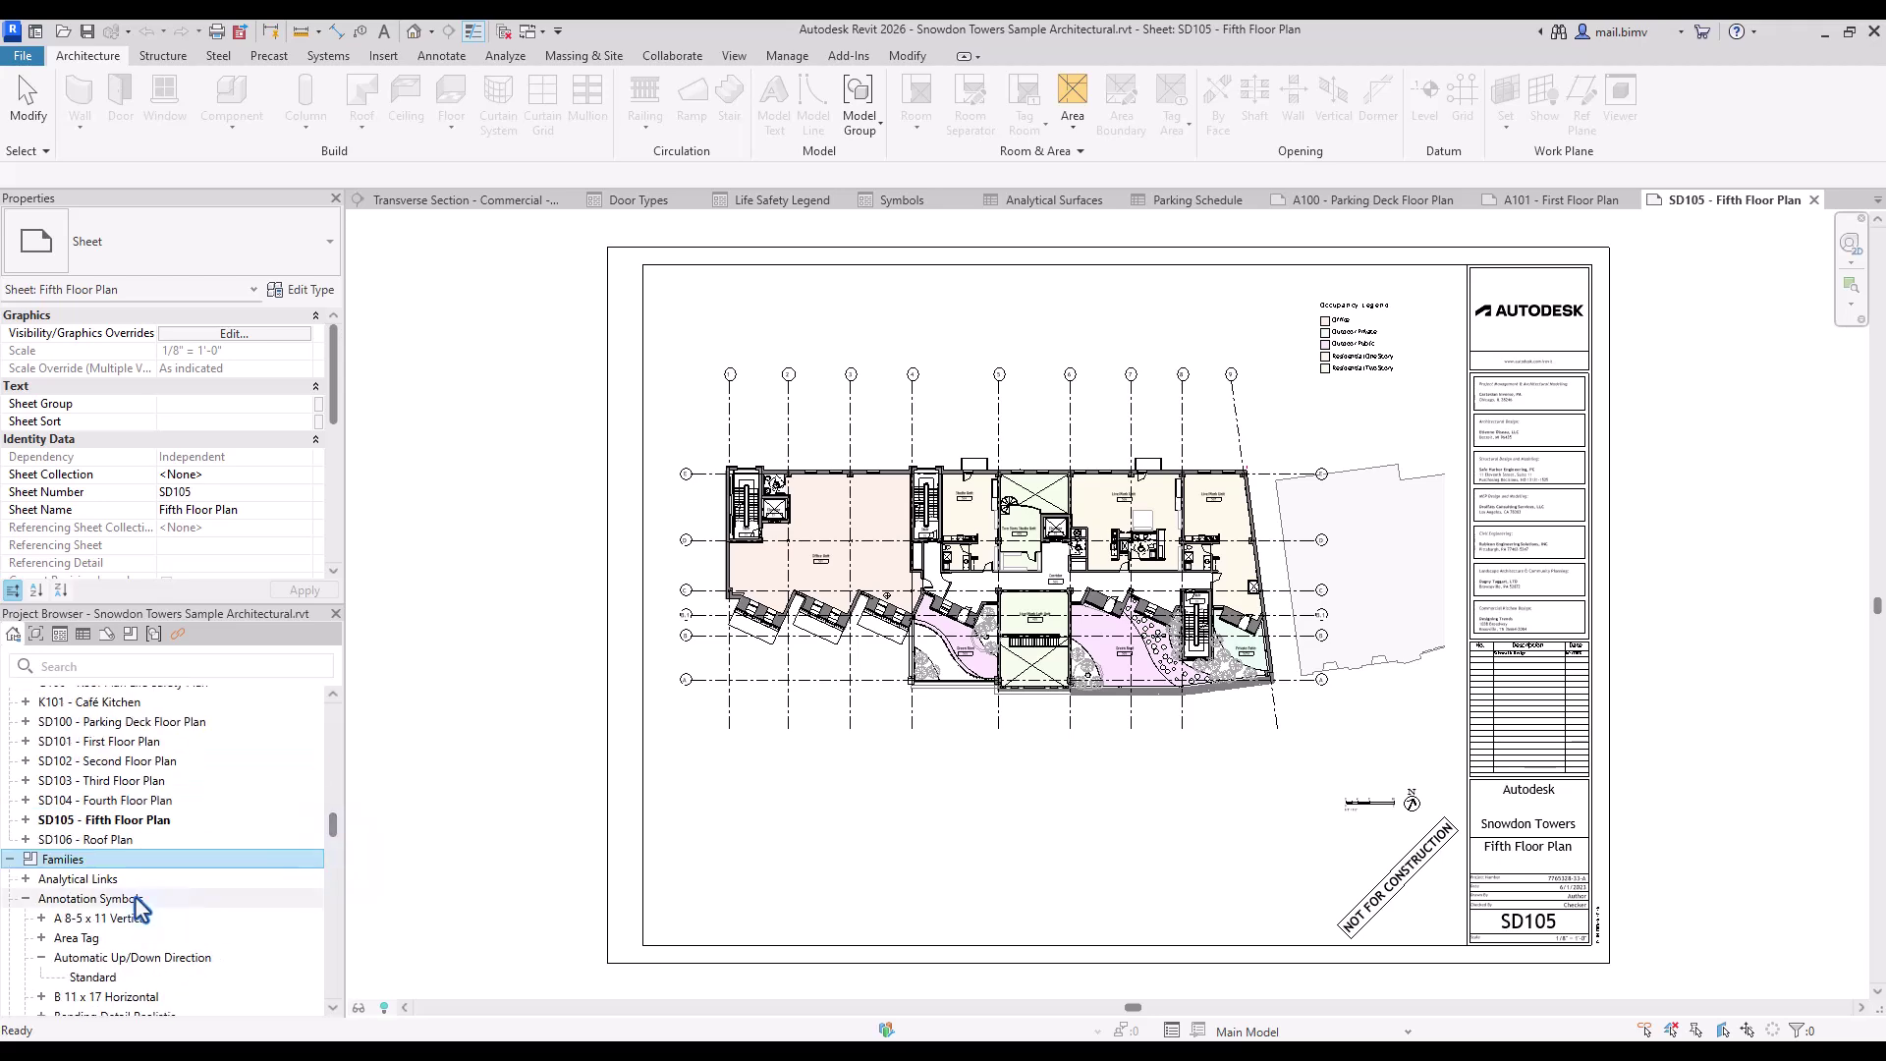
pyautogui.click(27, 900)
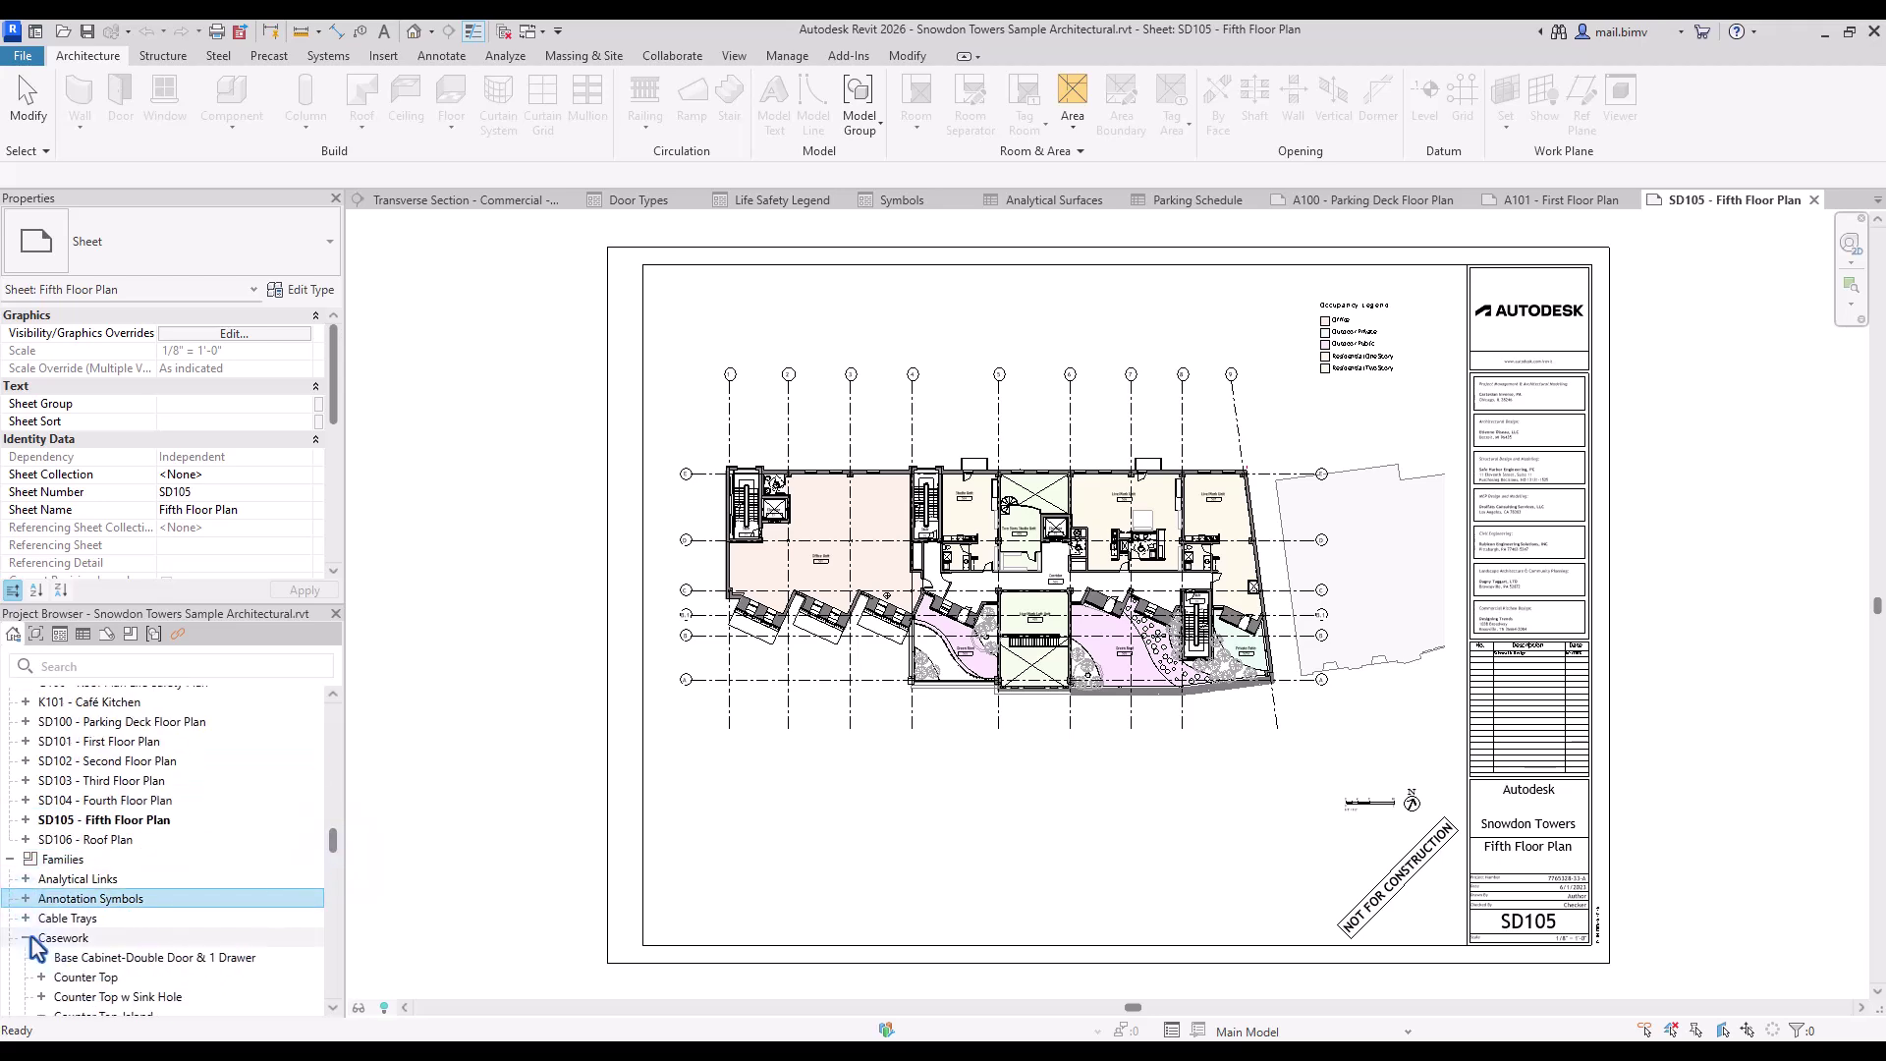
pyautogui.click(59, 937)
pyautogui.scroll(-6, 336, 855)
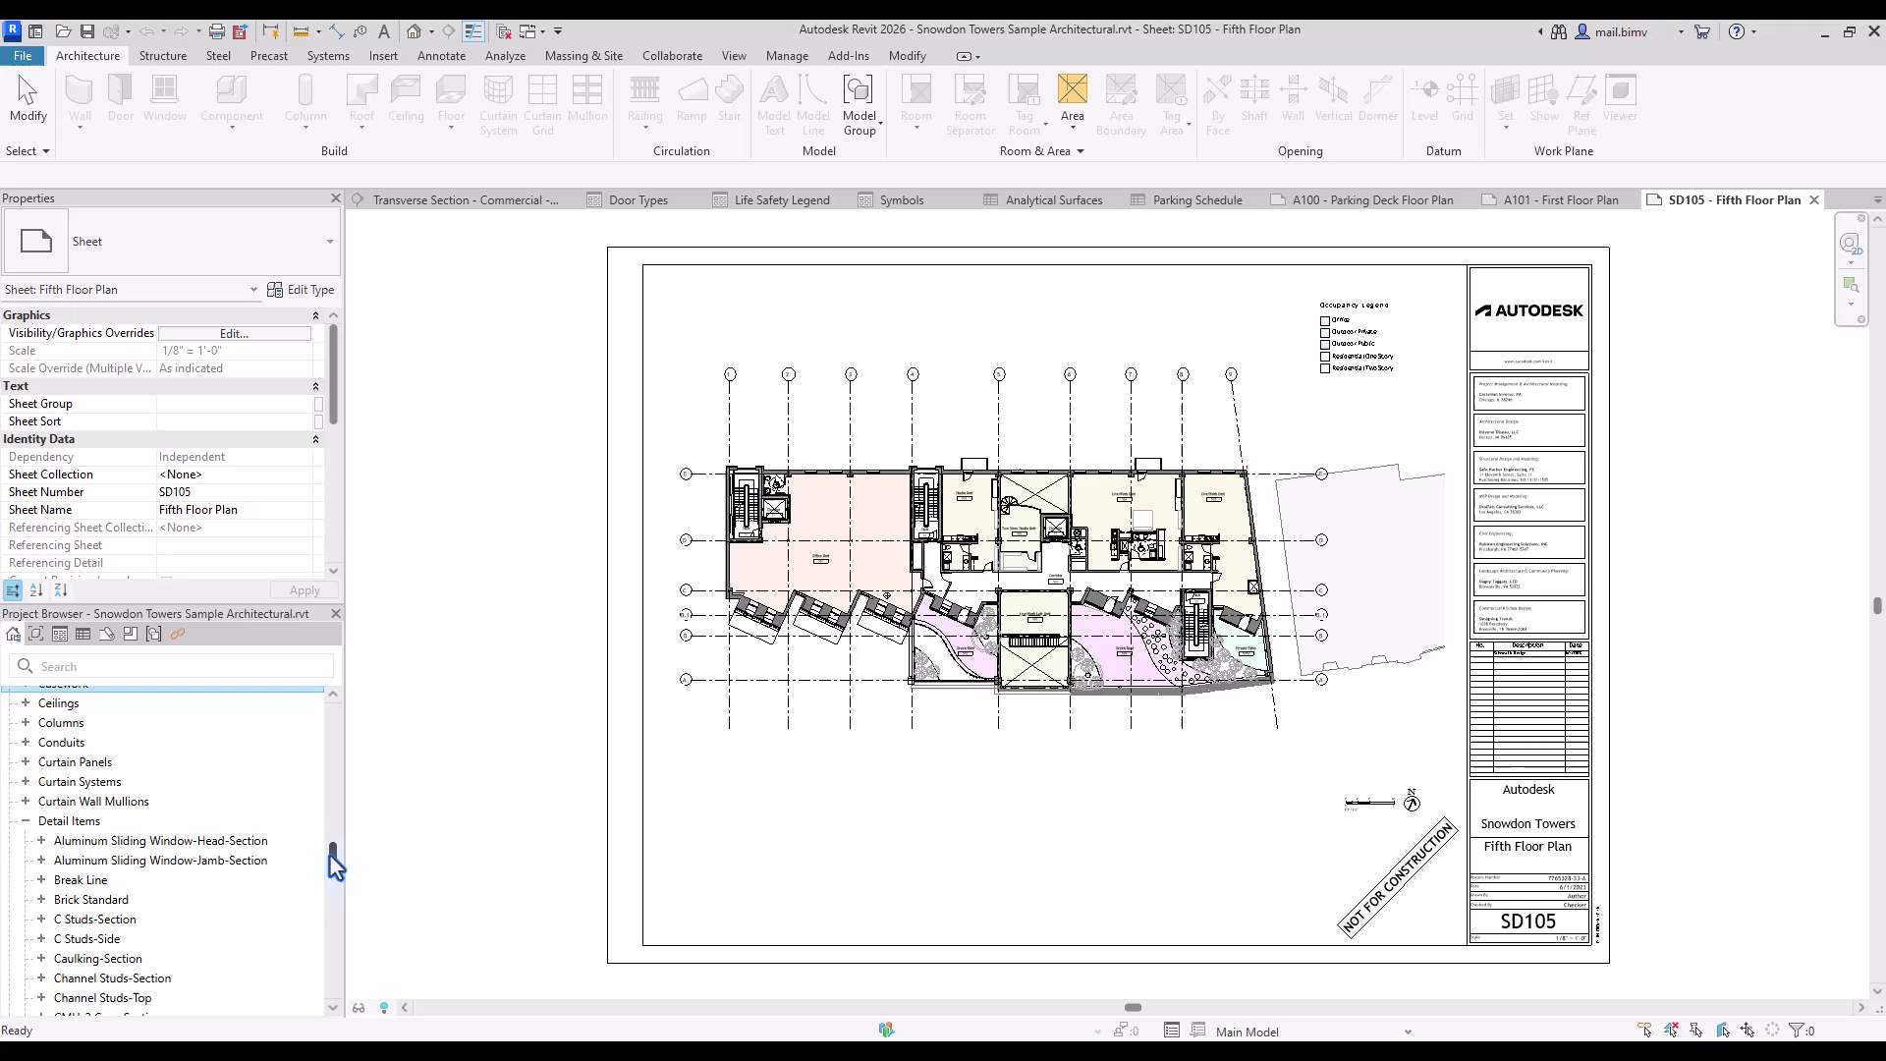
pyautogui.scroll(6, 316, 855)
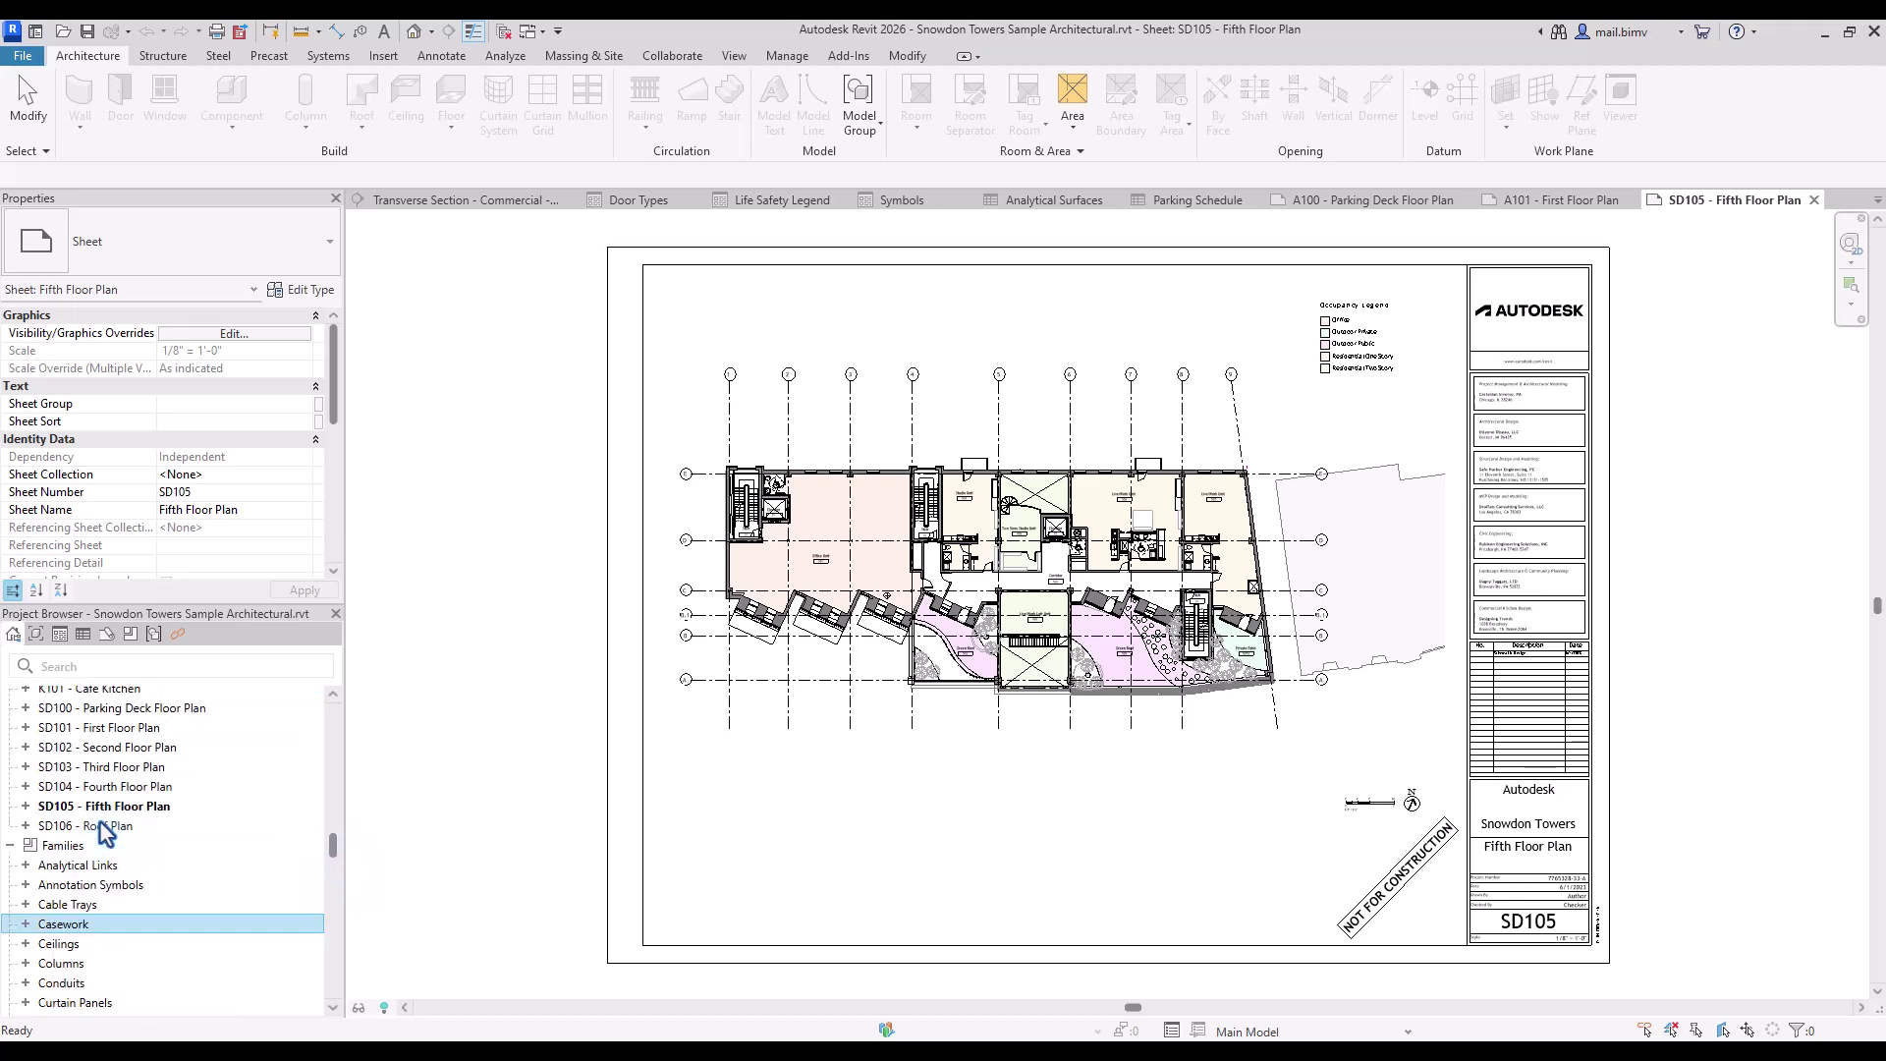
pyautogui.click(25, 970)
pyautogui.scroll(-3, 330, 1007)
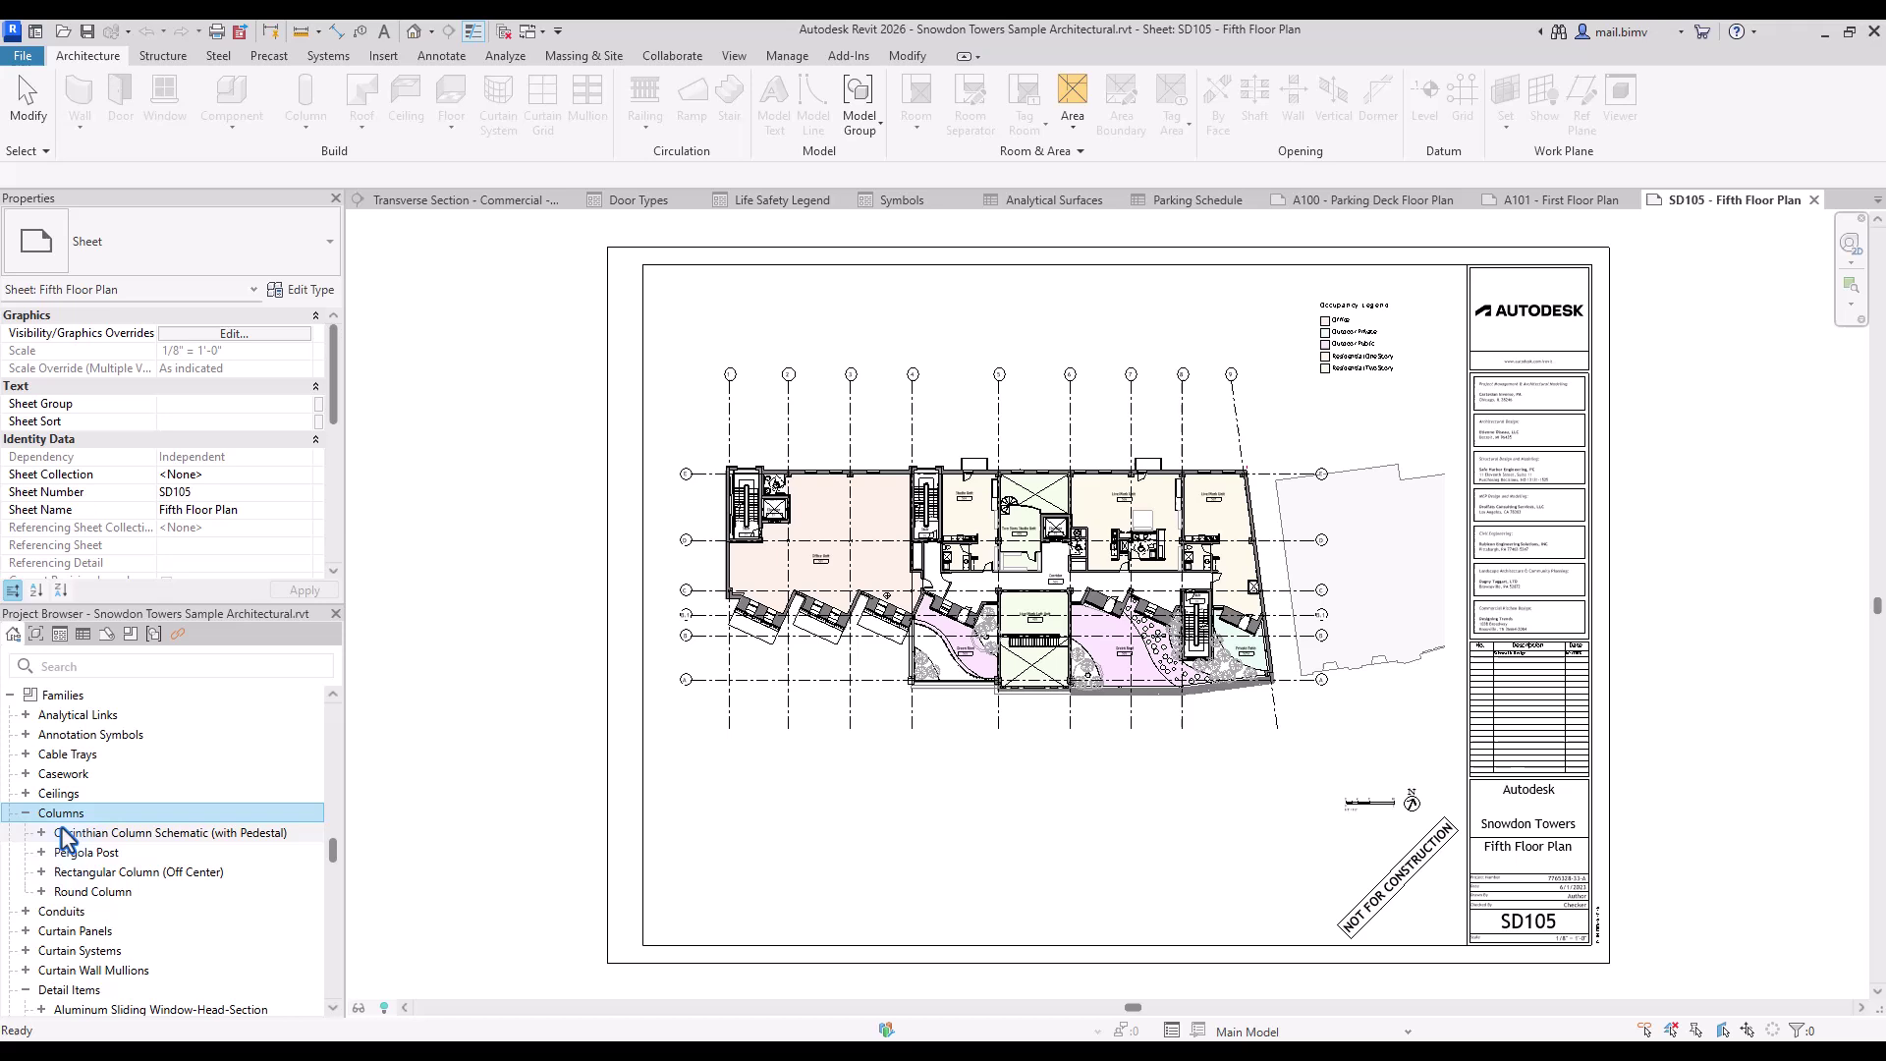
# Step: Expand Round Column and select its 4" Diameter (Spiral Stair Post) type
pyautogui.click(41, 891)
pyautogui.click(29, 911)
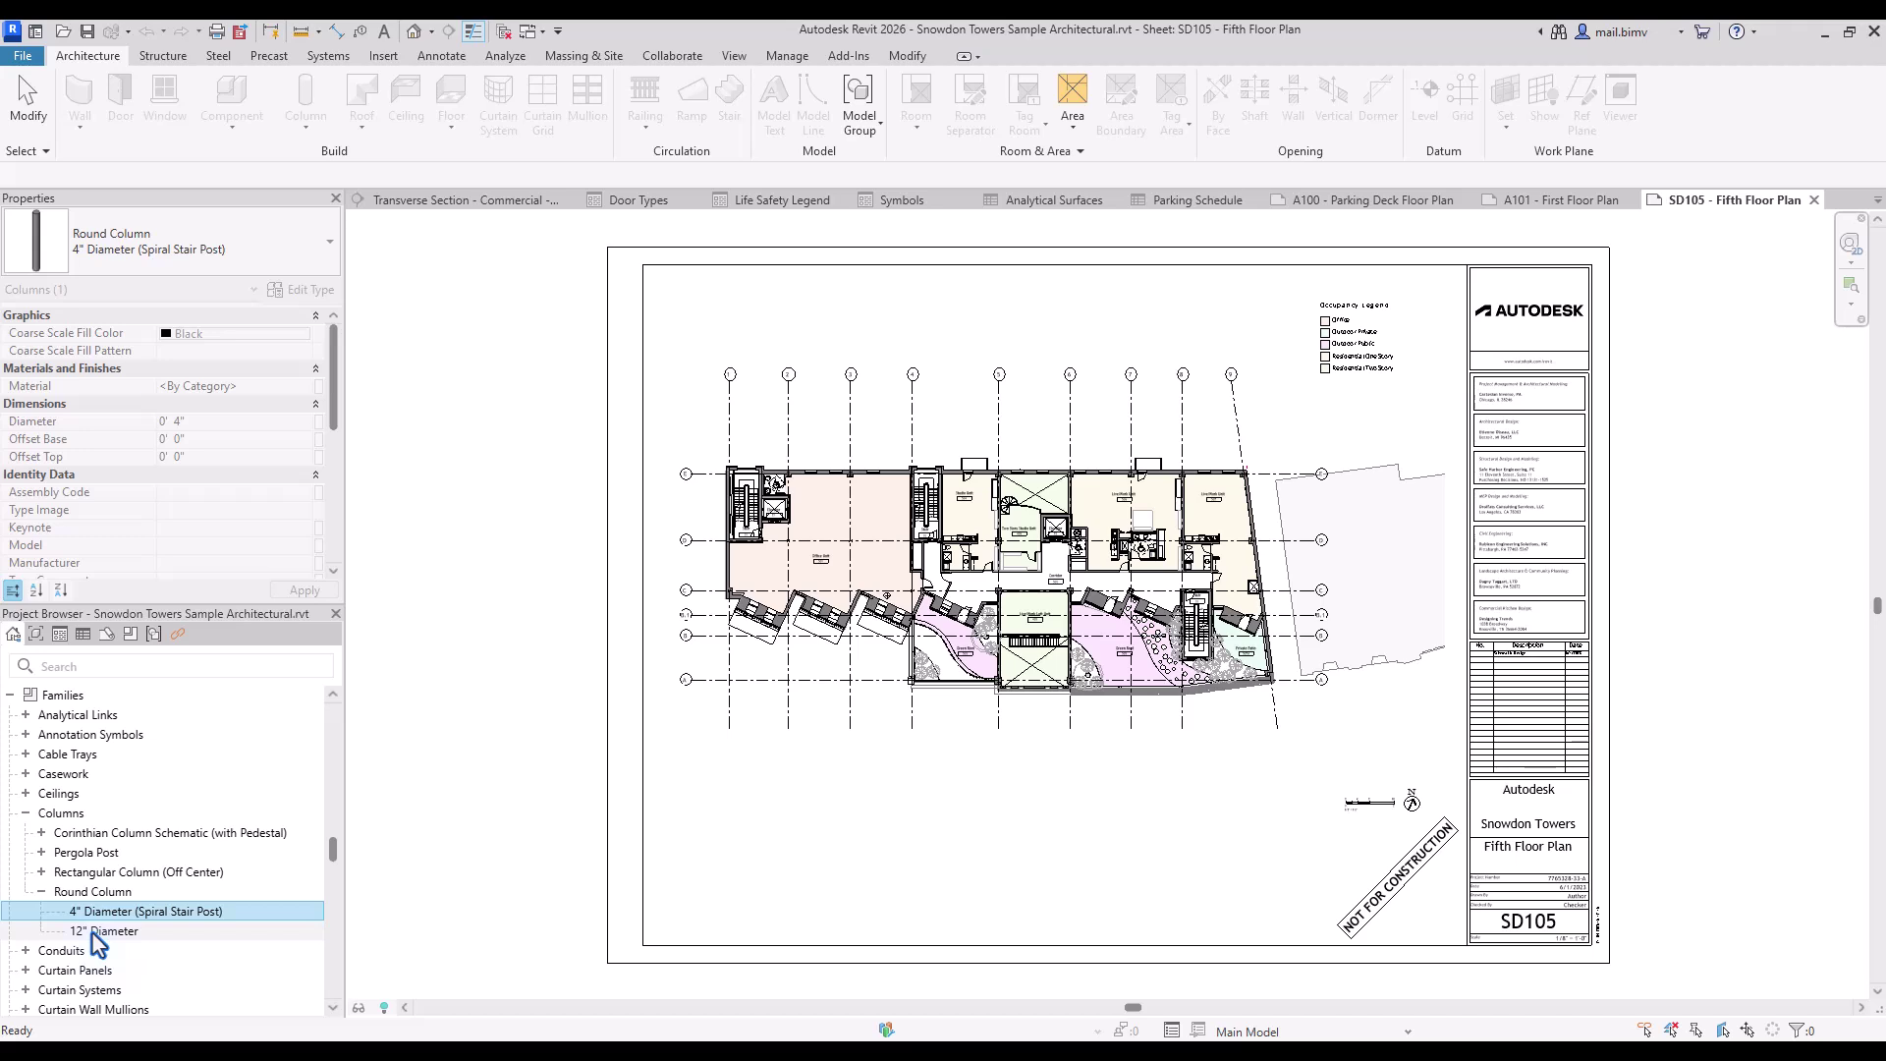
pyautogui.click(55, 811)
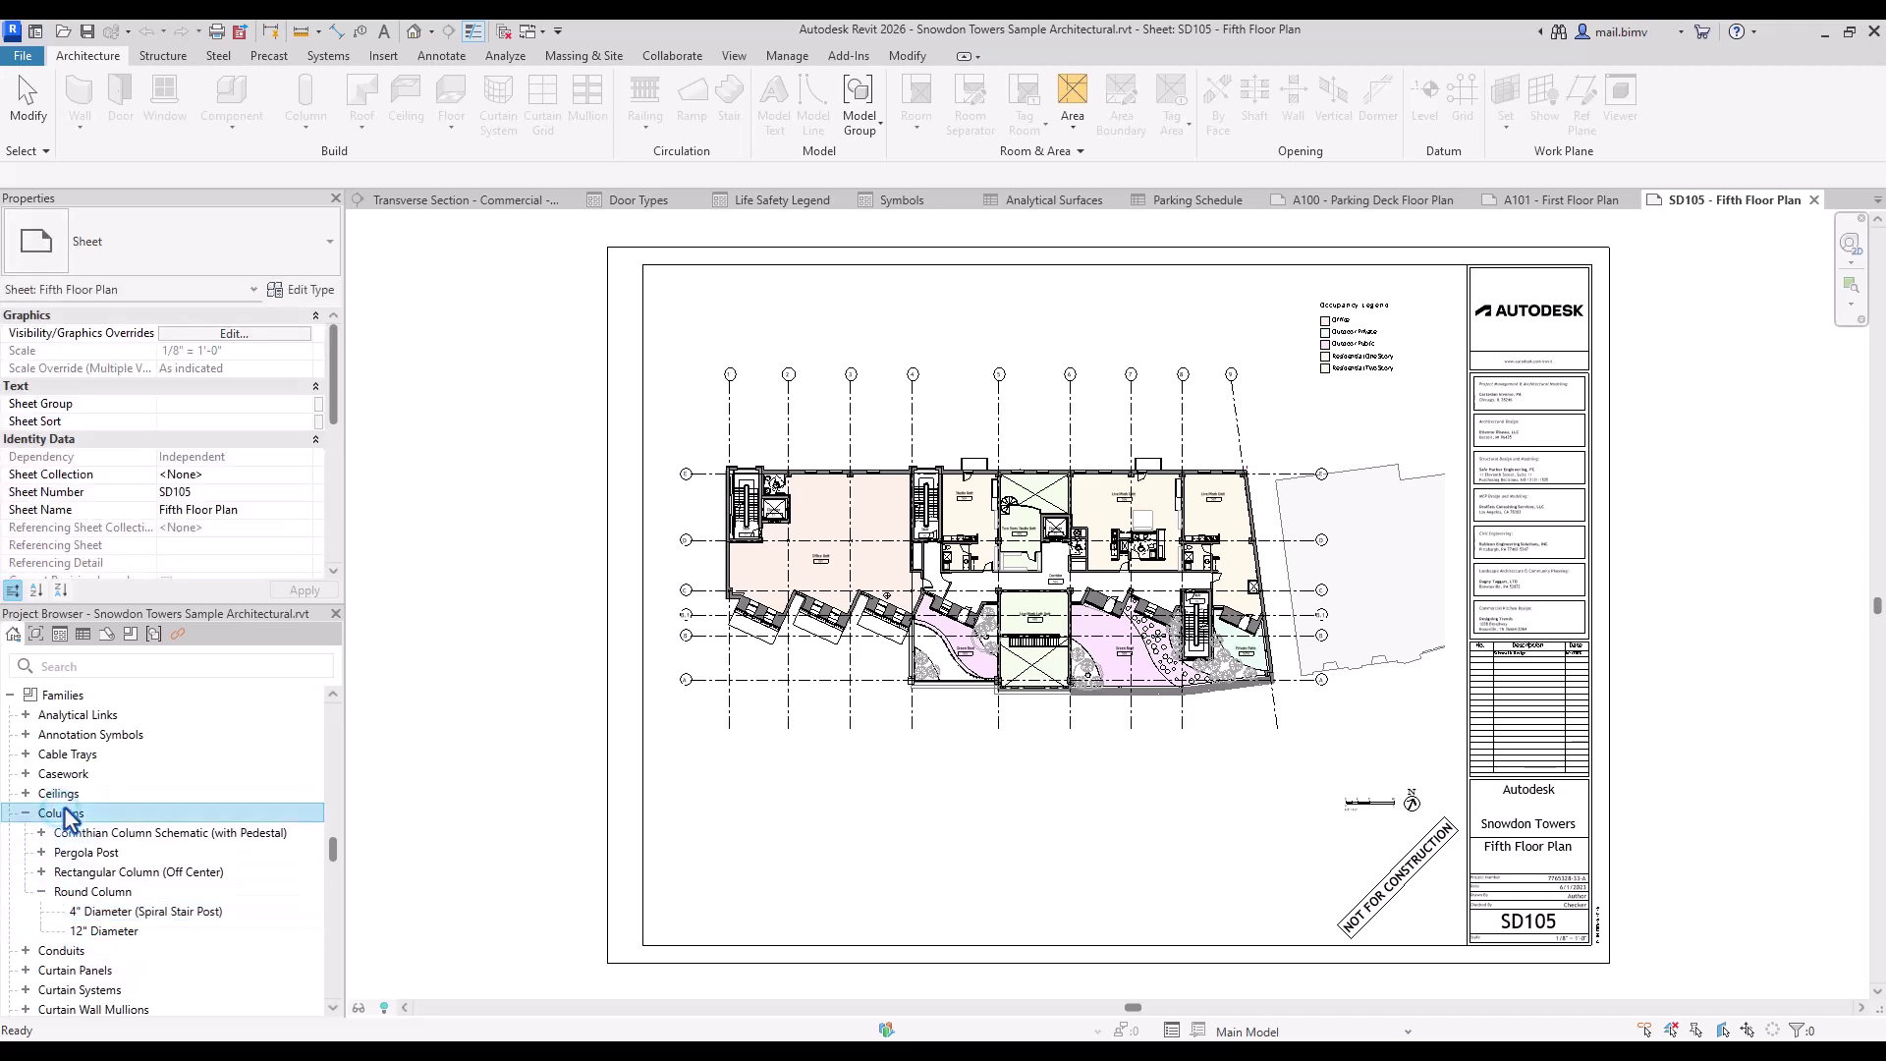
pyautogui.click(74, 891)
pyautogui.click(99, 911)
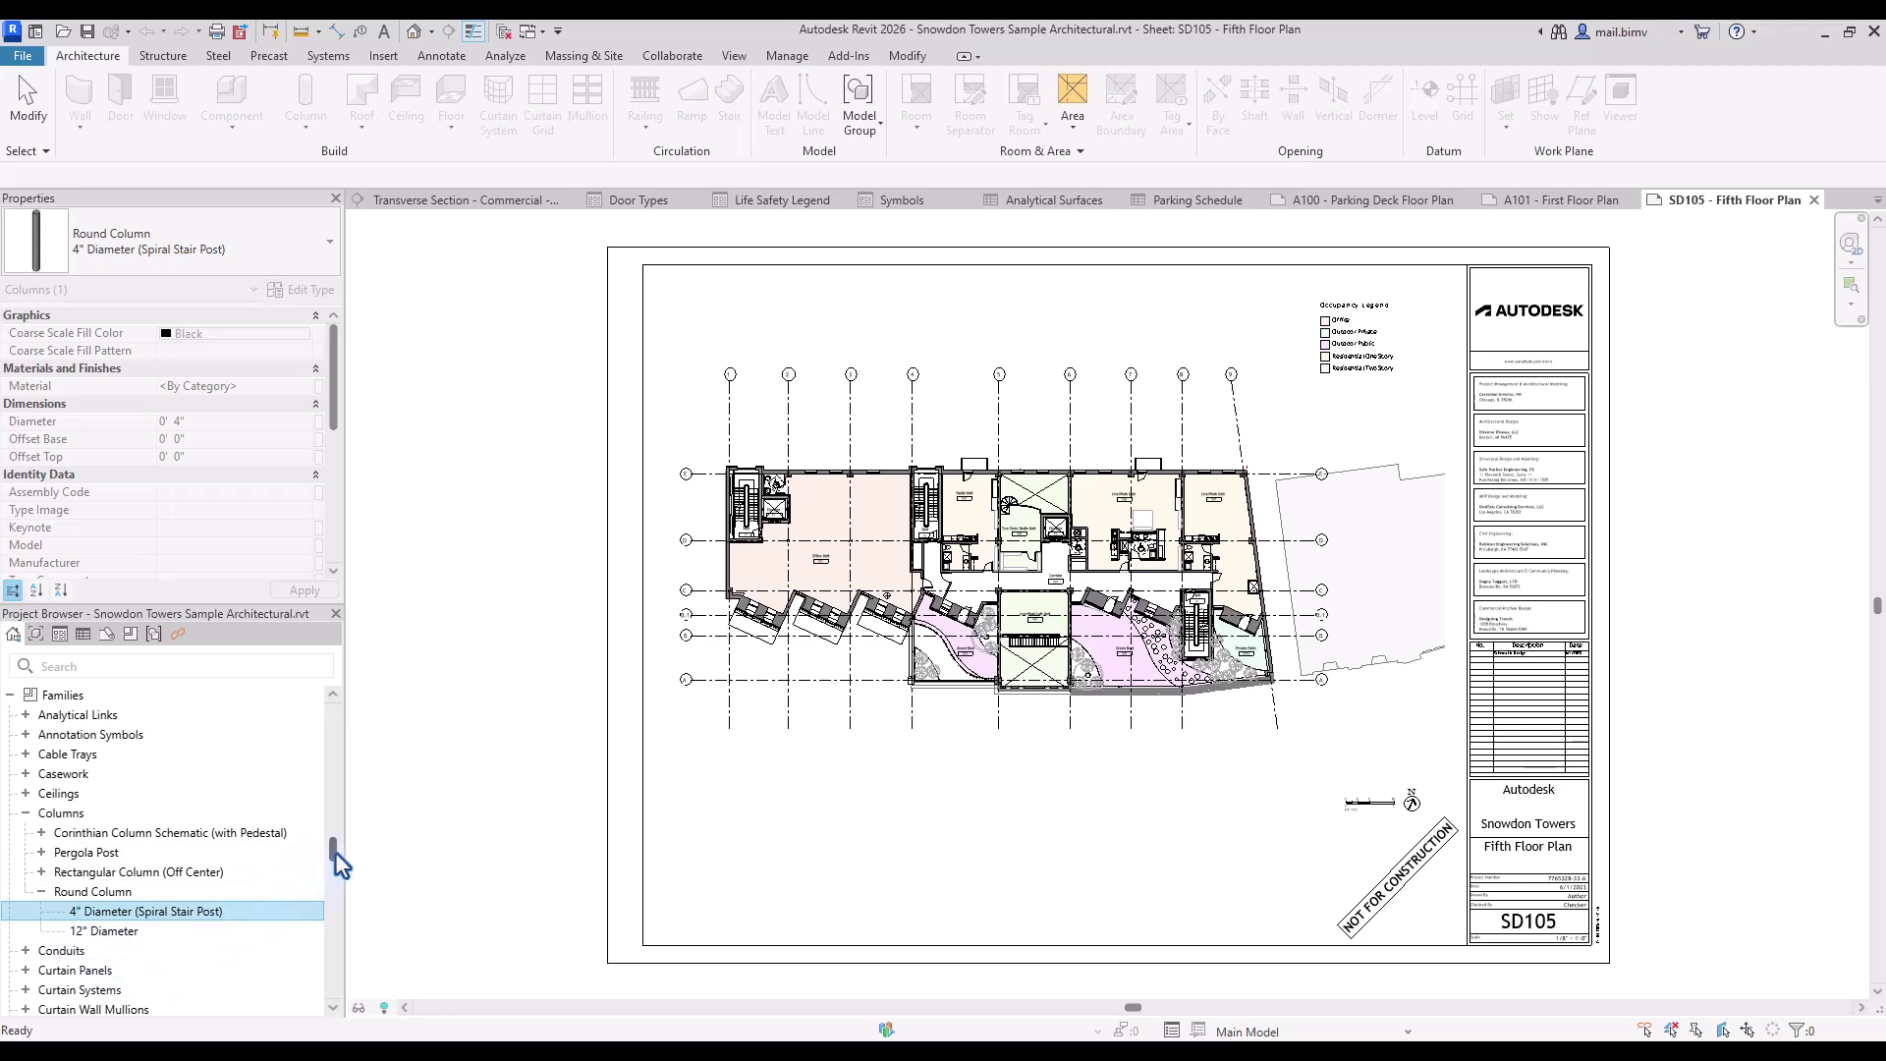
# Step: Select the linked Electrical model under Revit Links to inspect its properties
pyautogui.moveTo(332, 847); pyautogui.dragTo(321, 872)
pyautogui.scroll(-15, 197, 894)
pyautogui.click(98, 907)
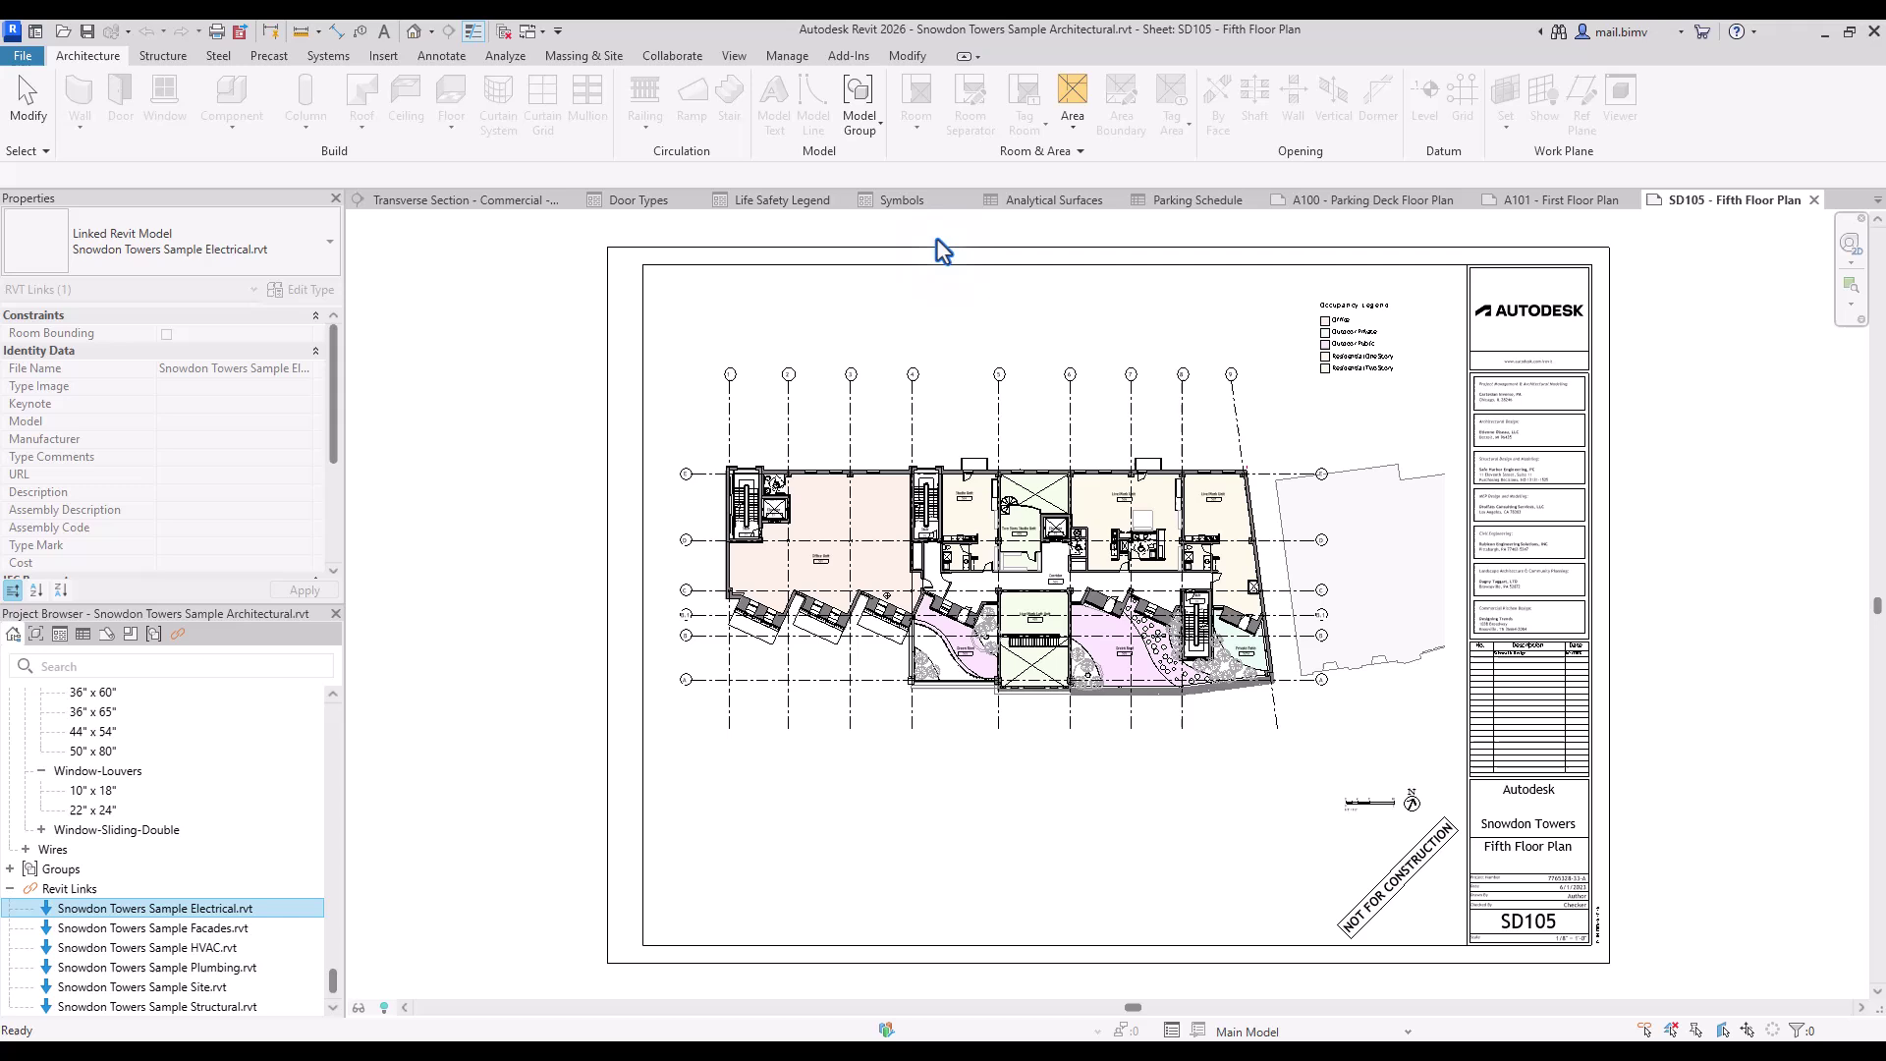
# Step: Collapse Floor Plans, Schematic Plan, Life Safety Plan and Interior Elevation groups; expand 3D Views
pyautogui.click(480, 697)
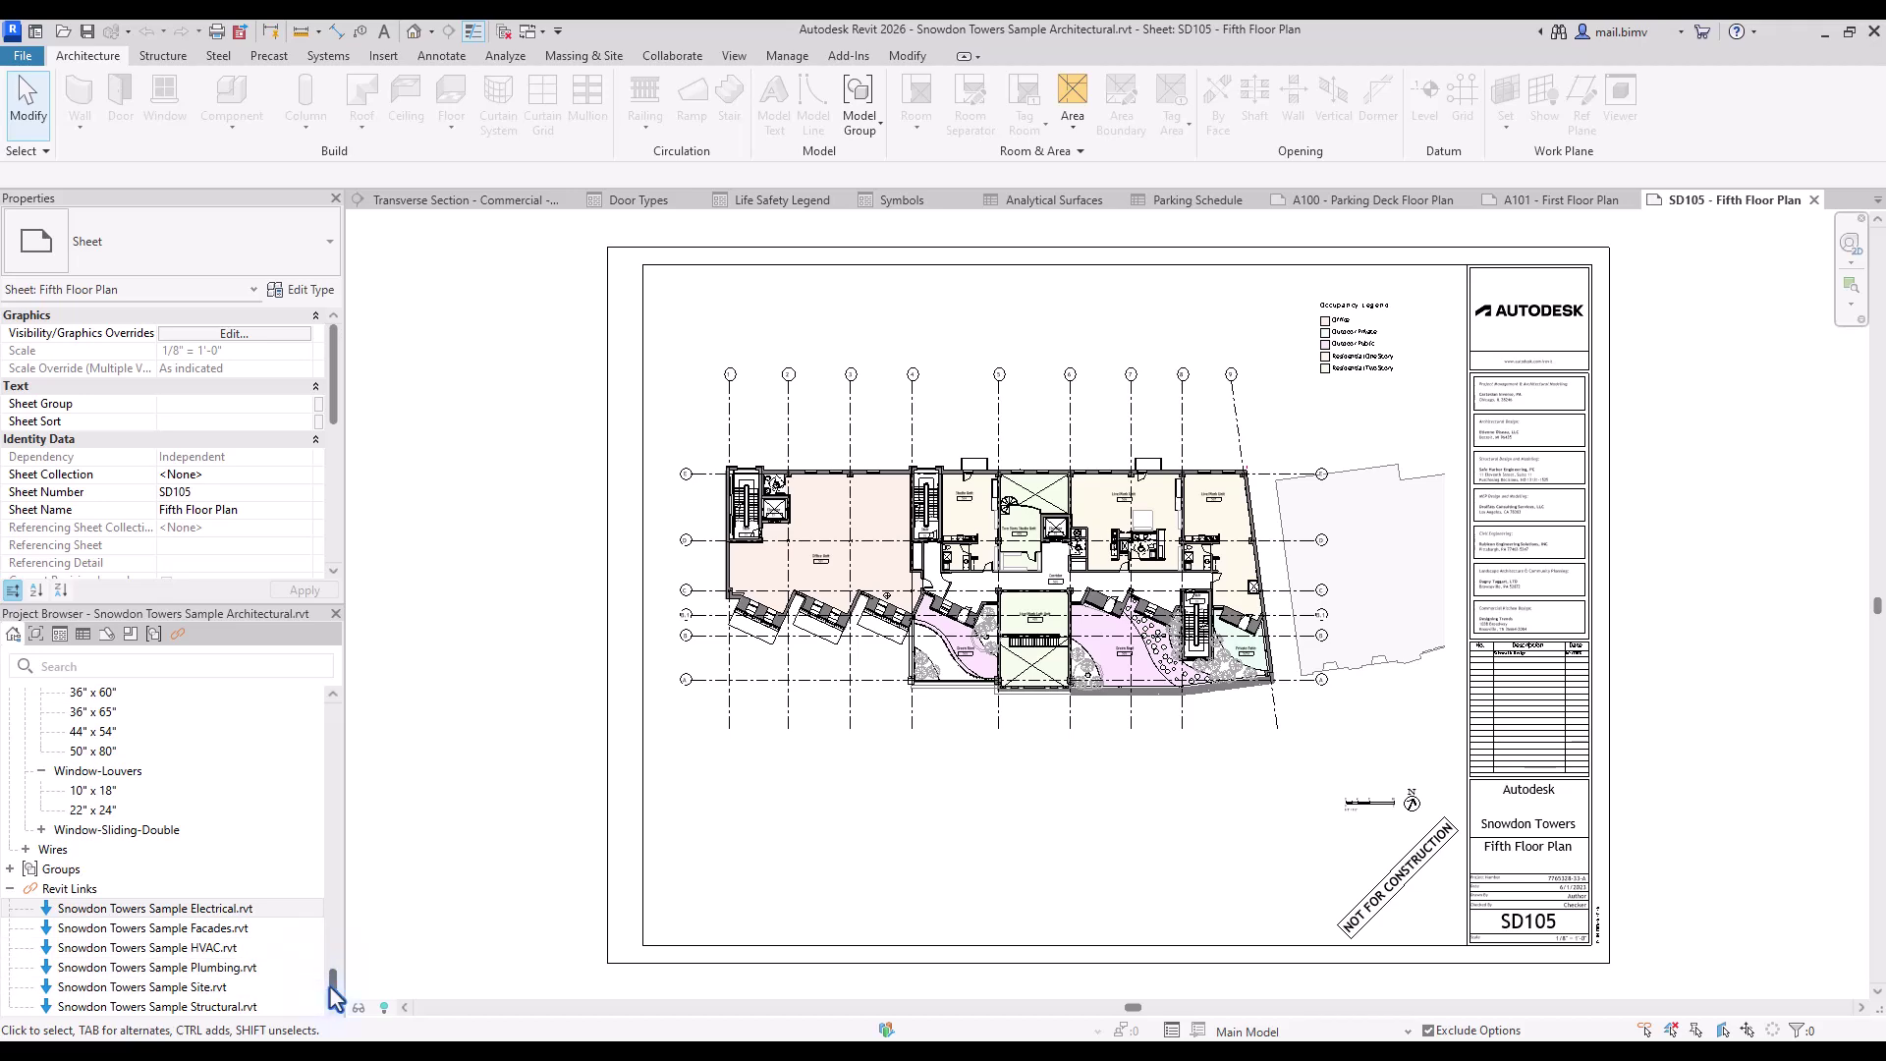
pyautogui.moveTo(332, 989); pyautogui.dragTo(334, 776)
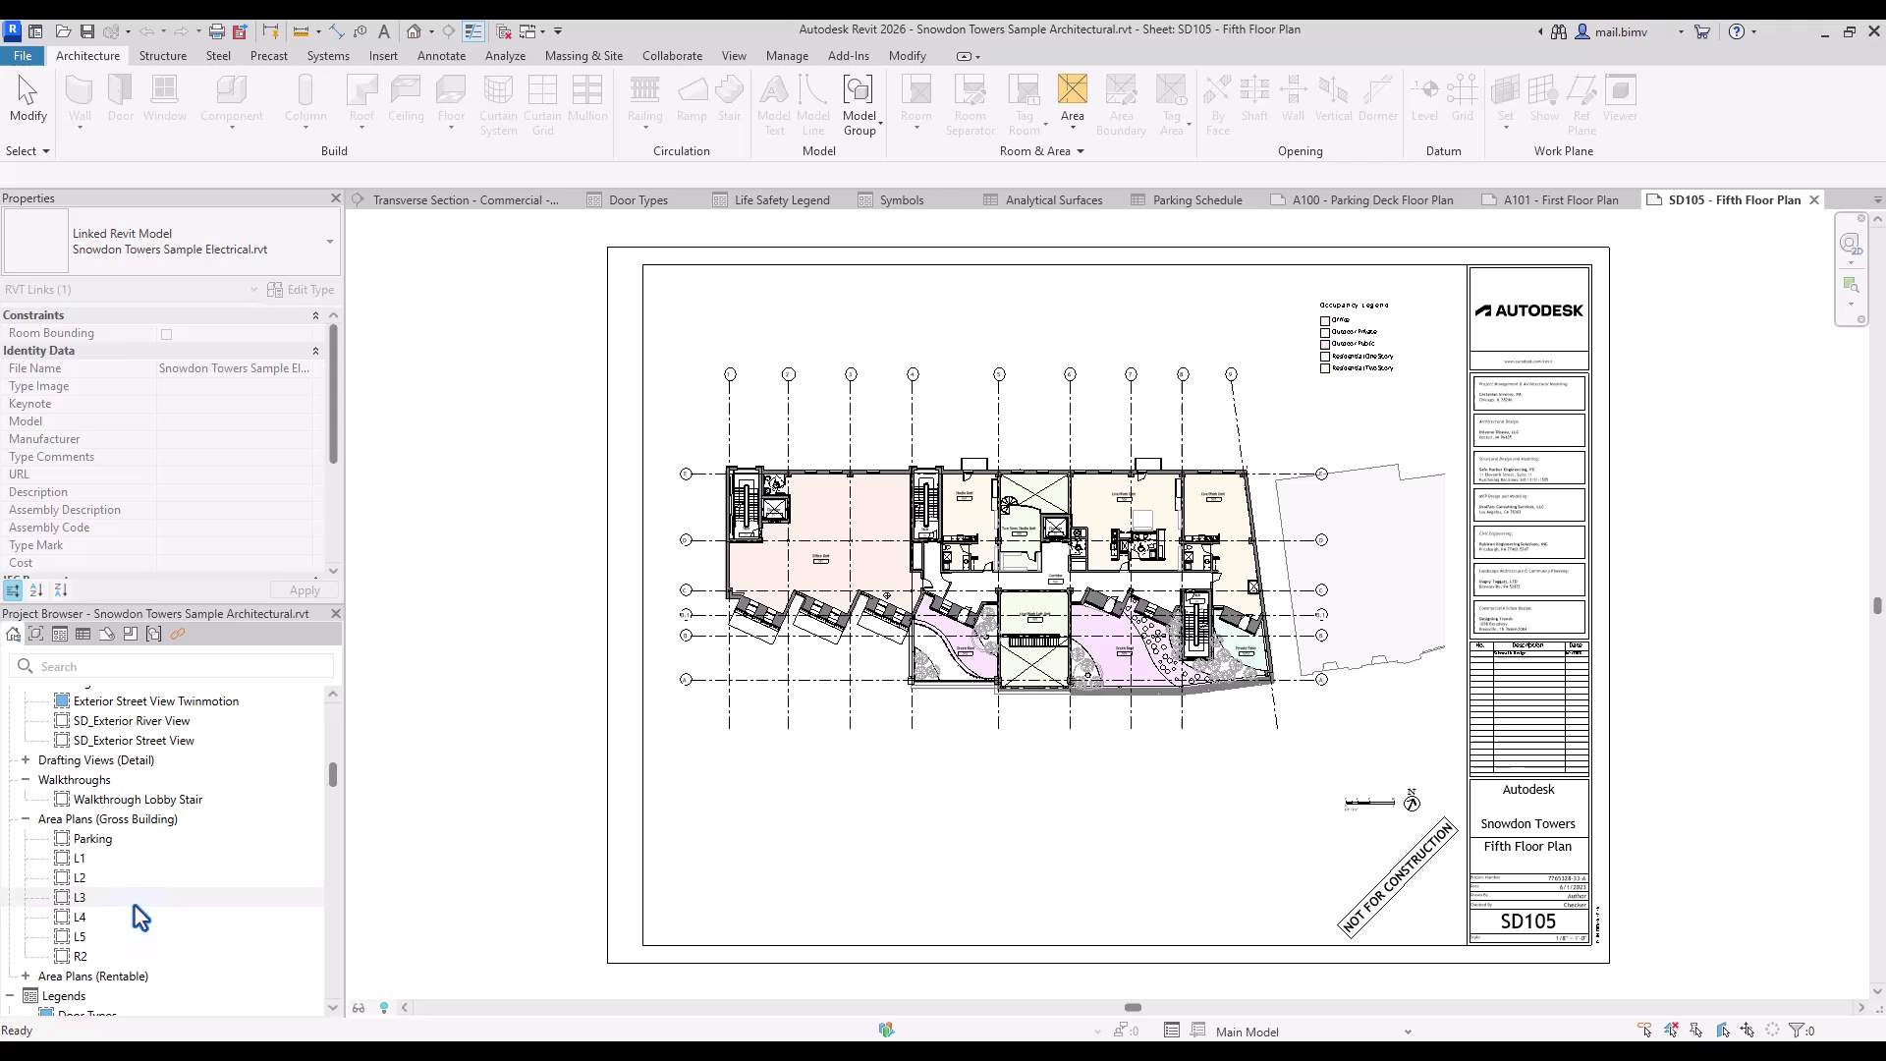
pyautogui.scroll(10, 134, 905)
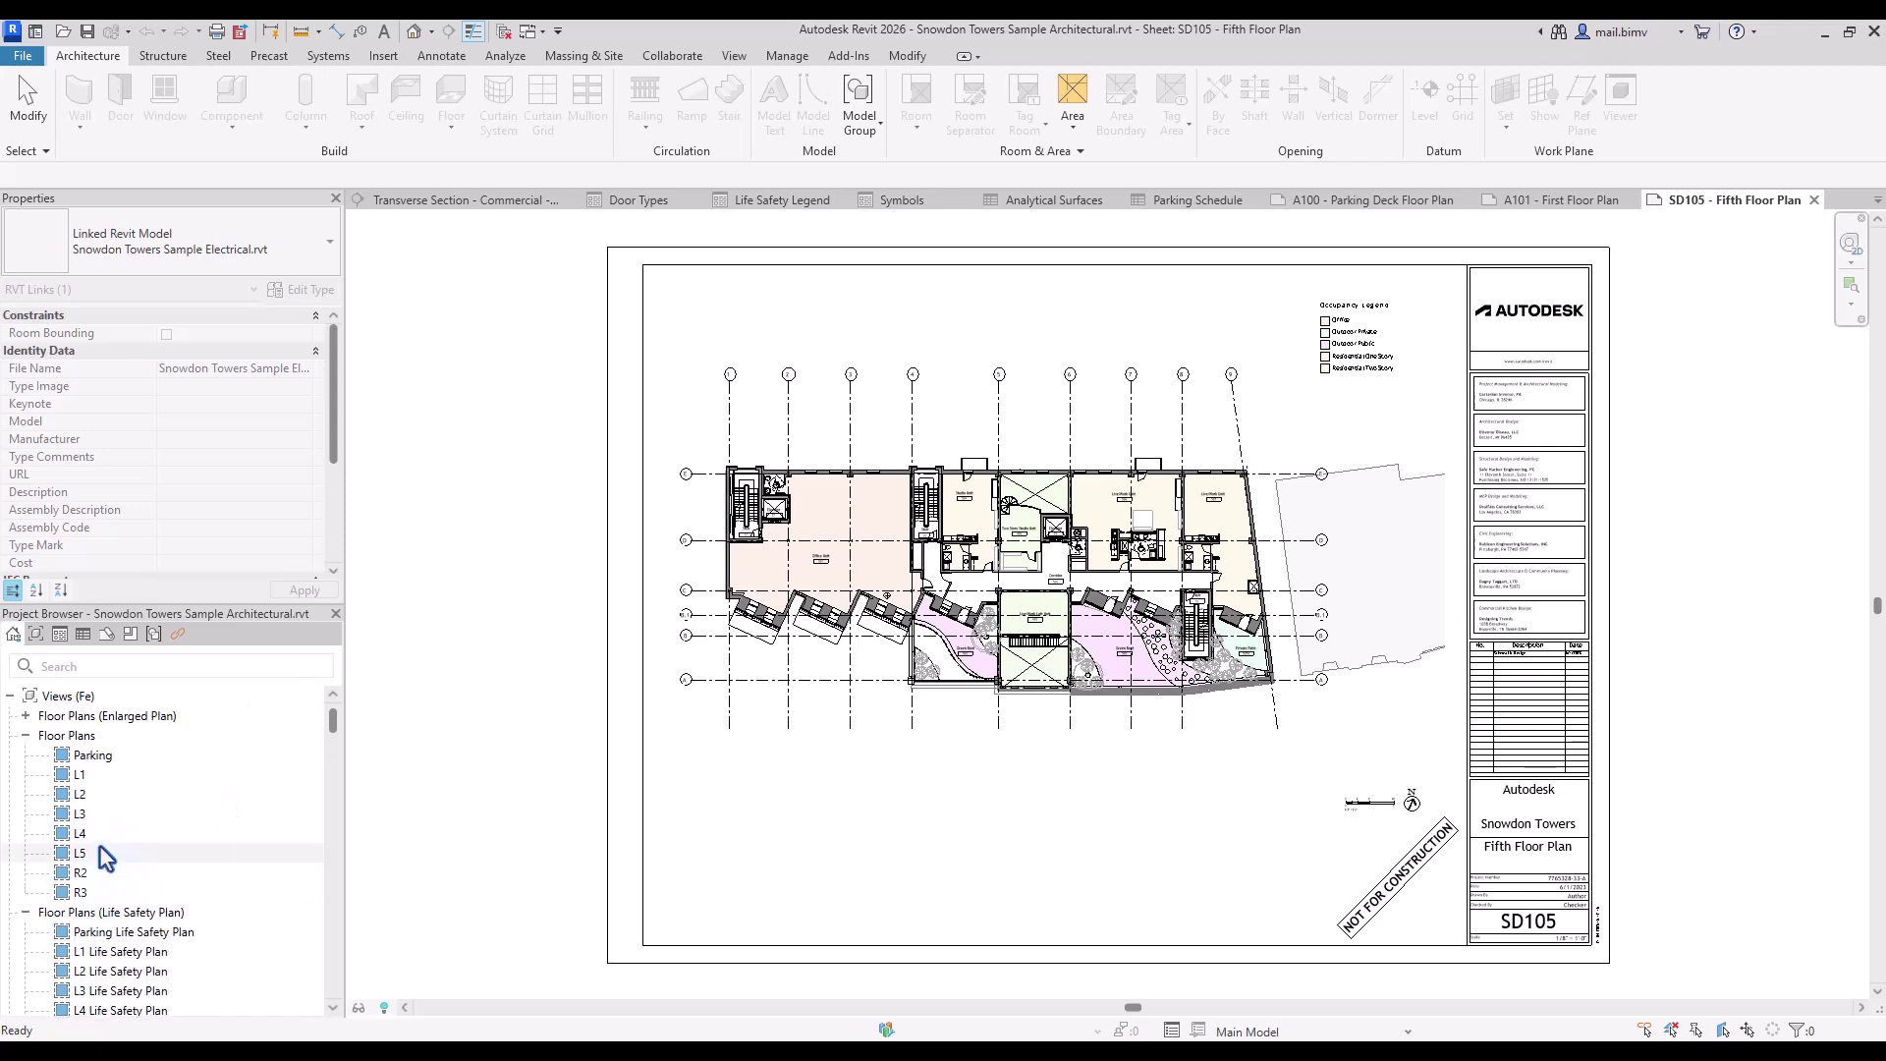
pyautogui.click(26, 911)
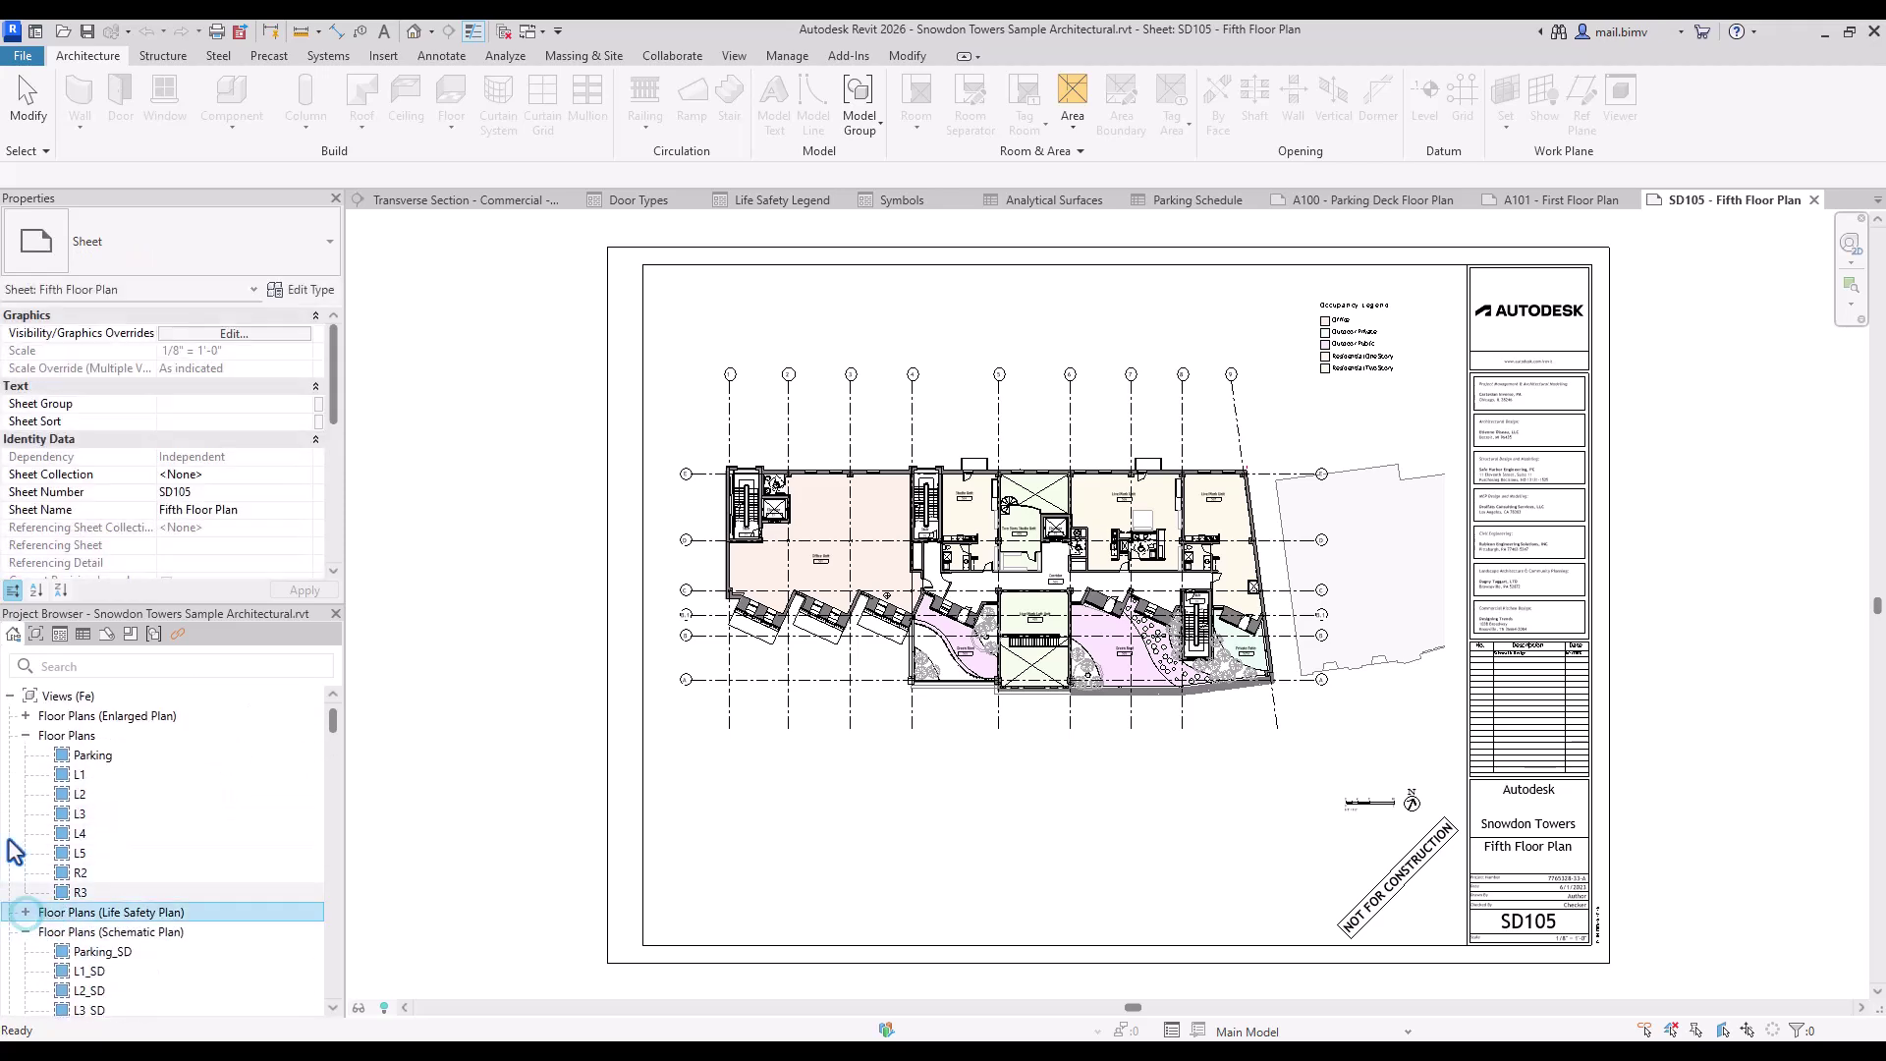
pyautogui.click(24, 735)
pyautogui.click(26, 774)
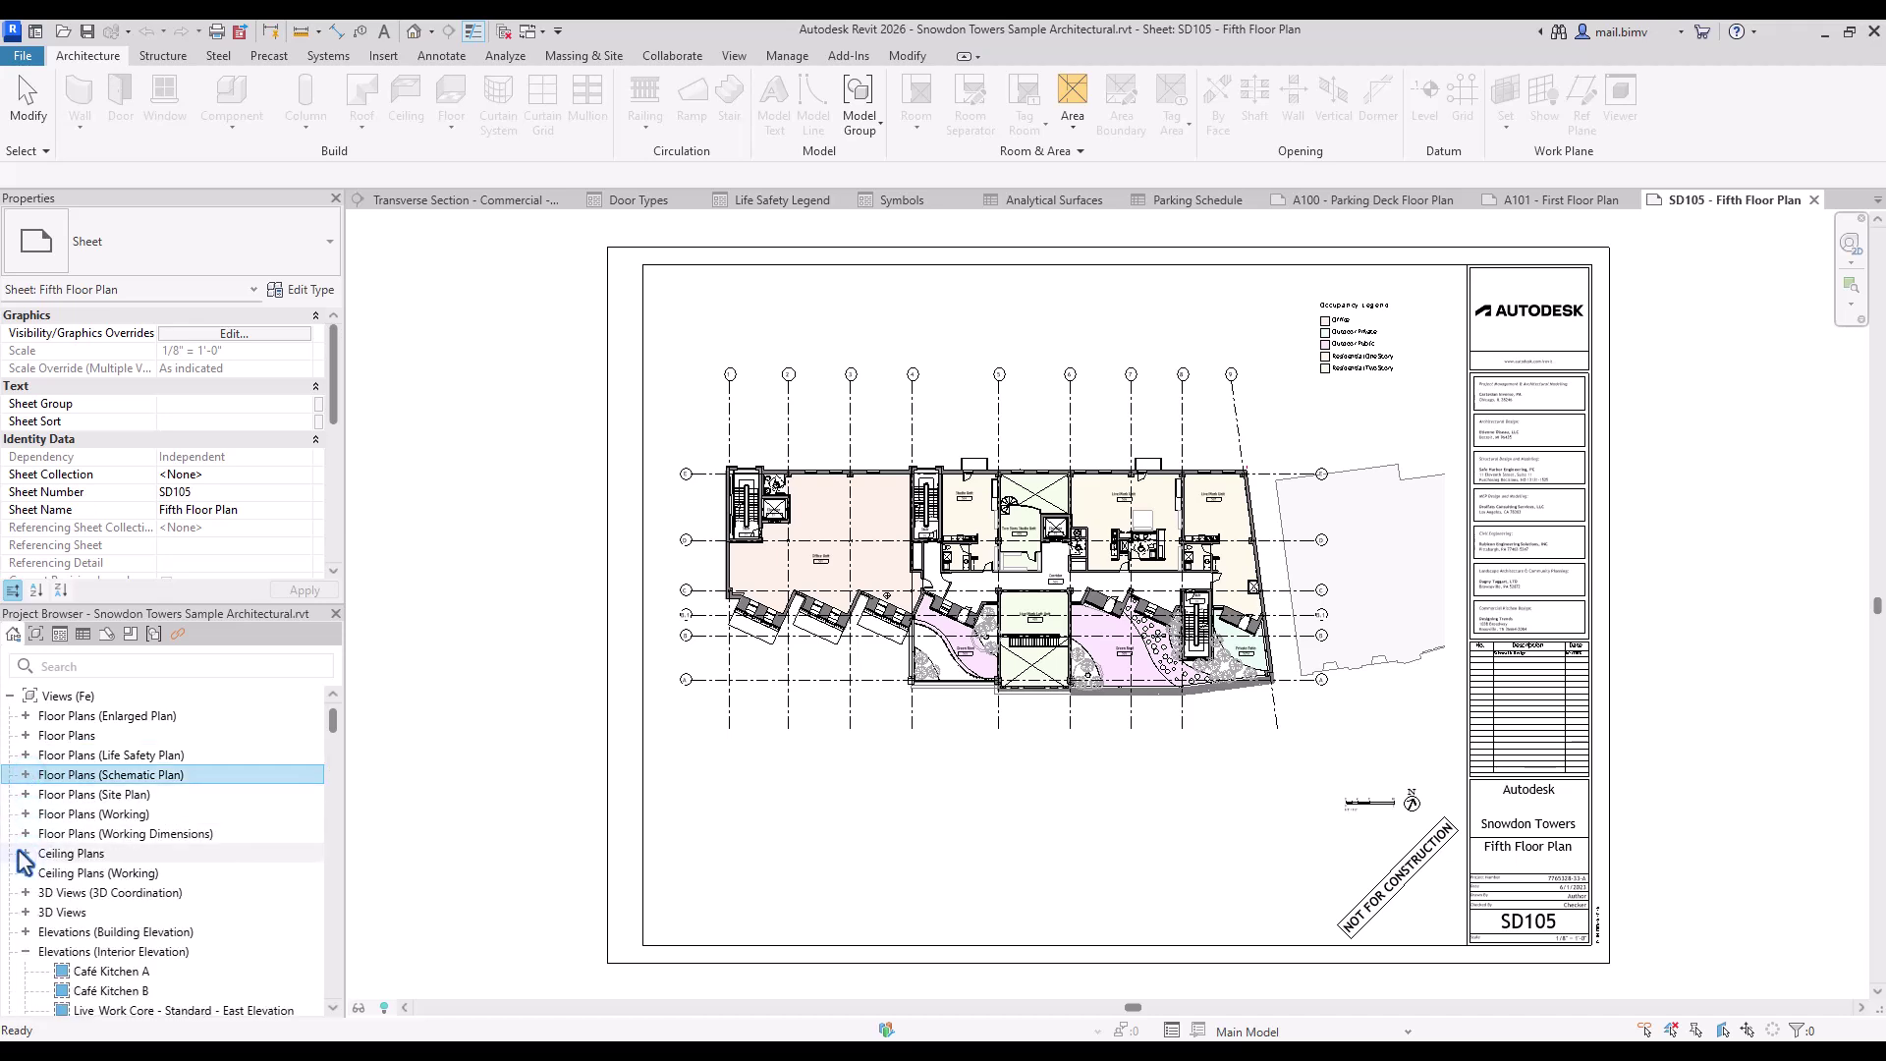
pyautogui.click(24, 951)
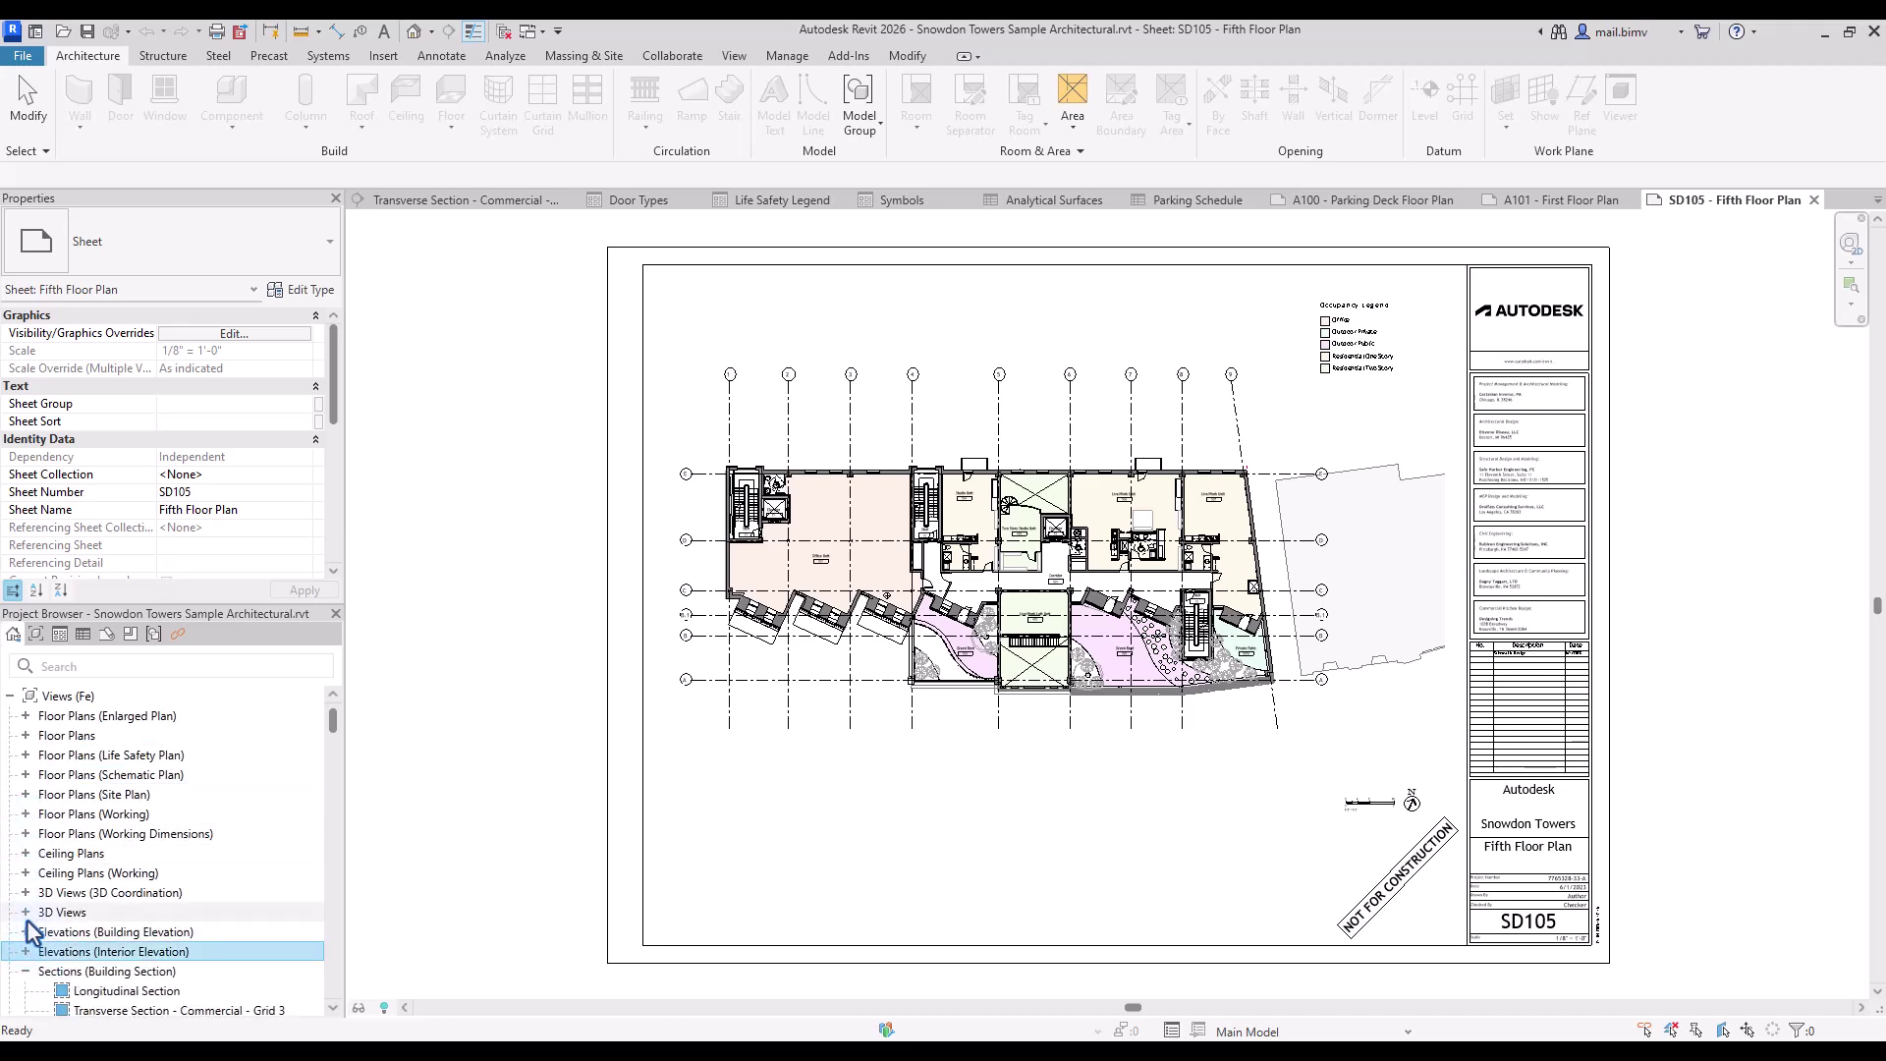
pyautogui.click(22, 912)
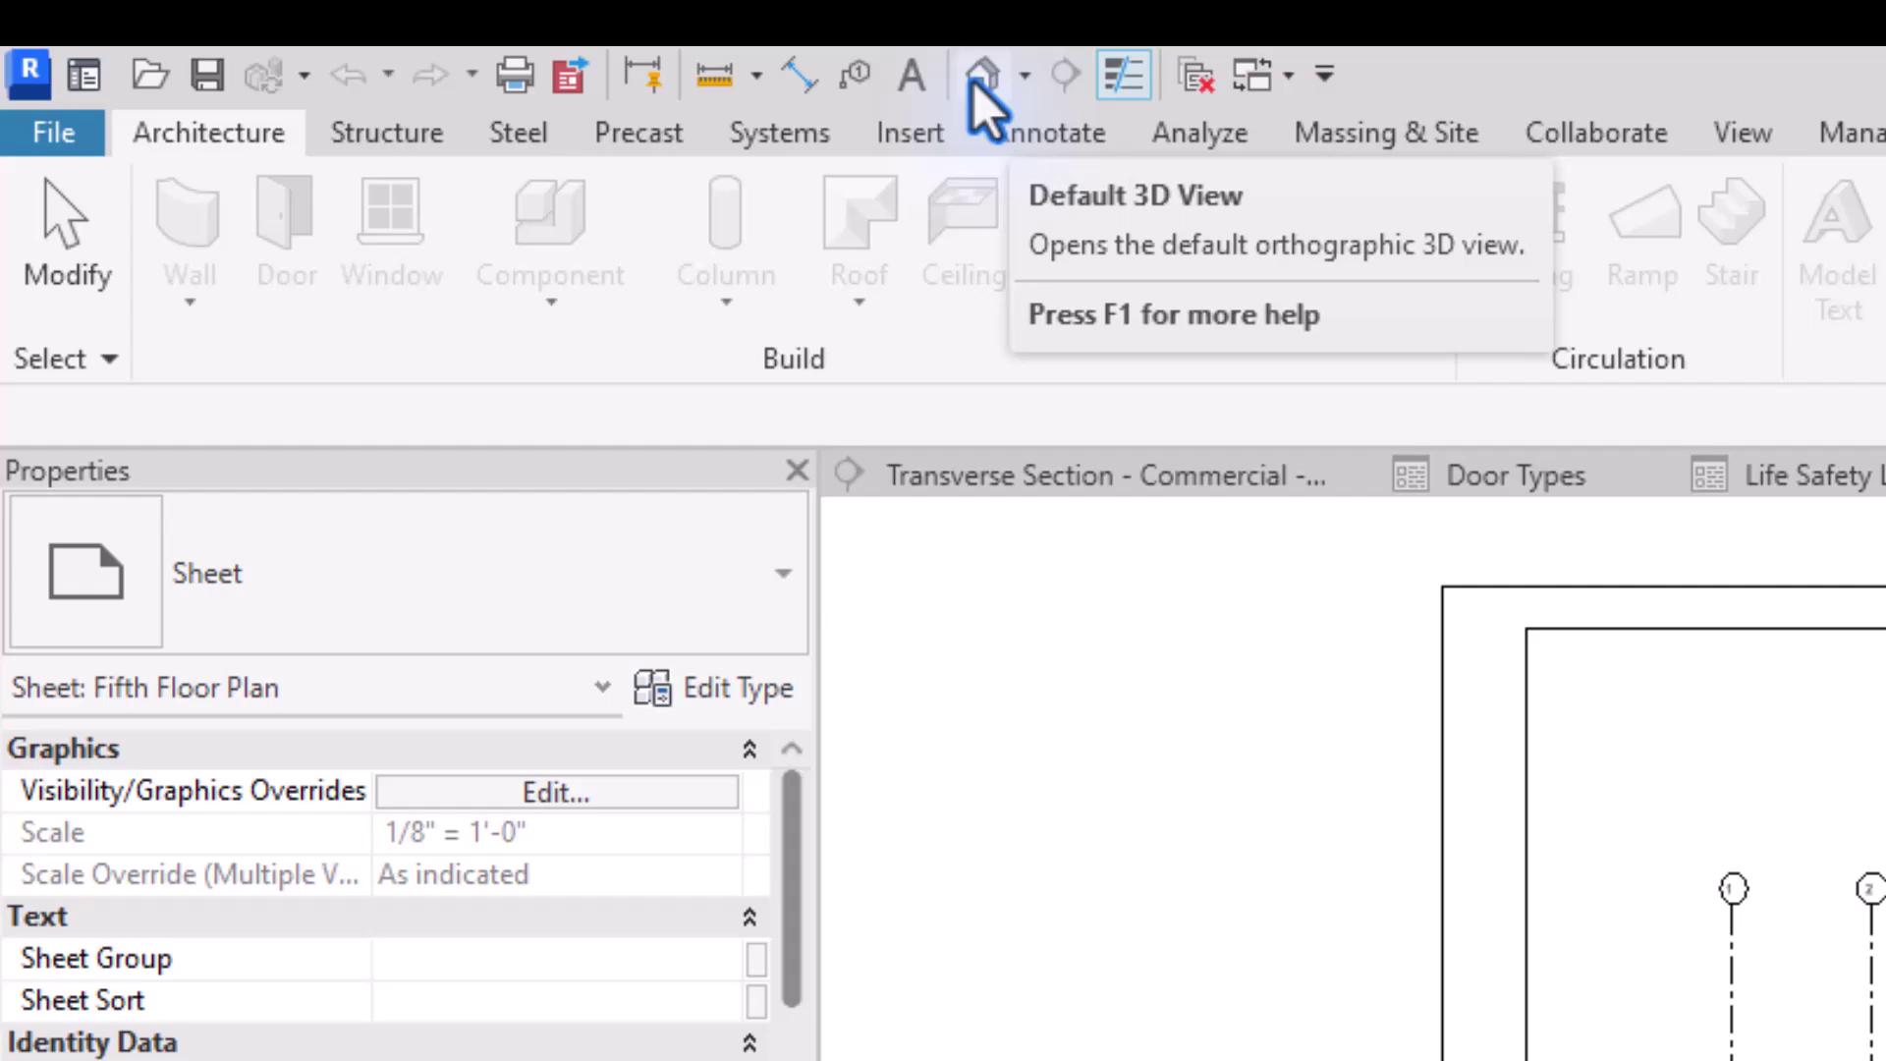
# Step: Open the Default 3D View and orbit and zoom around the model
pyautogui.click(977, 82)
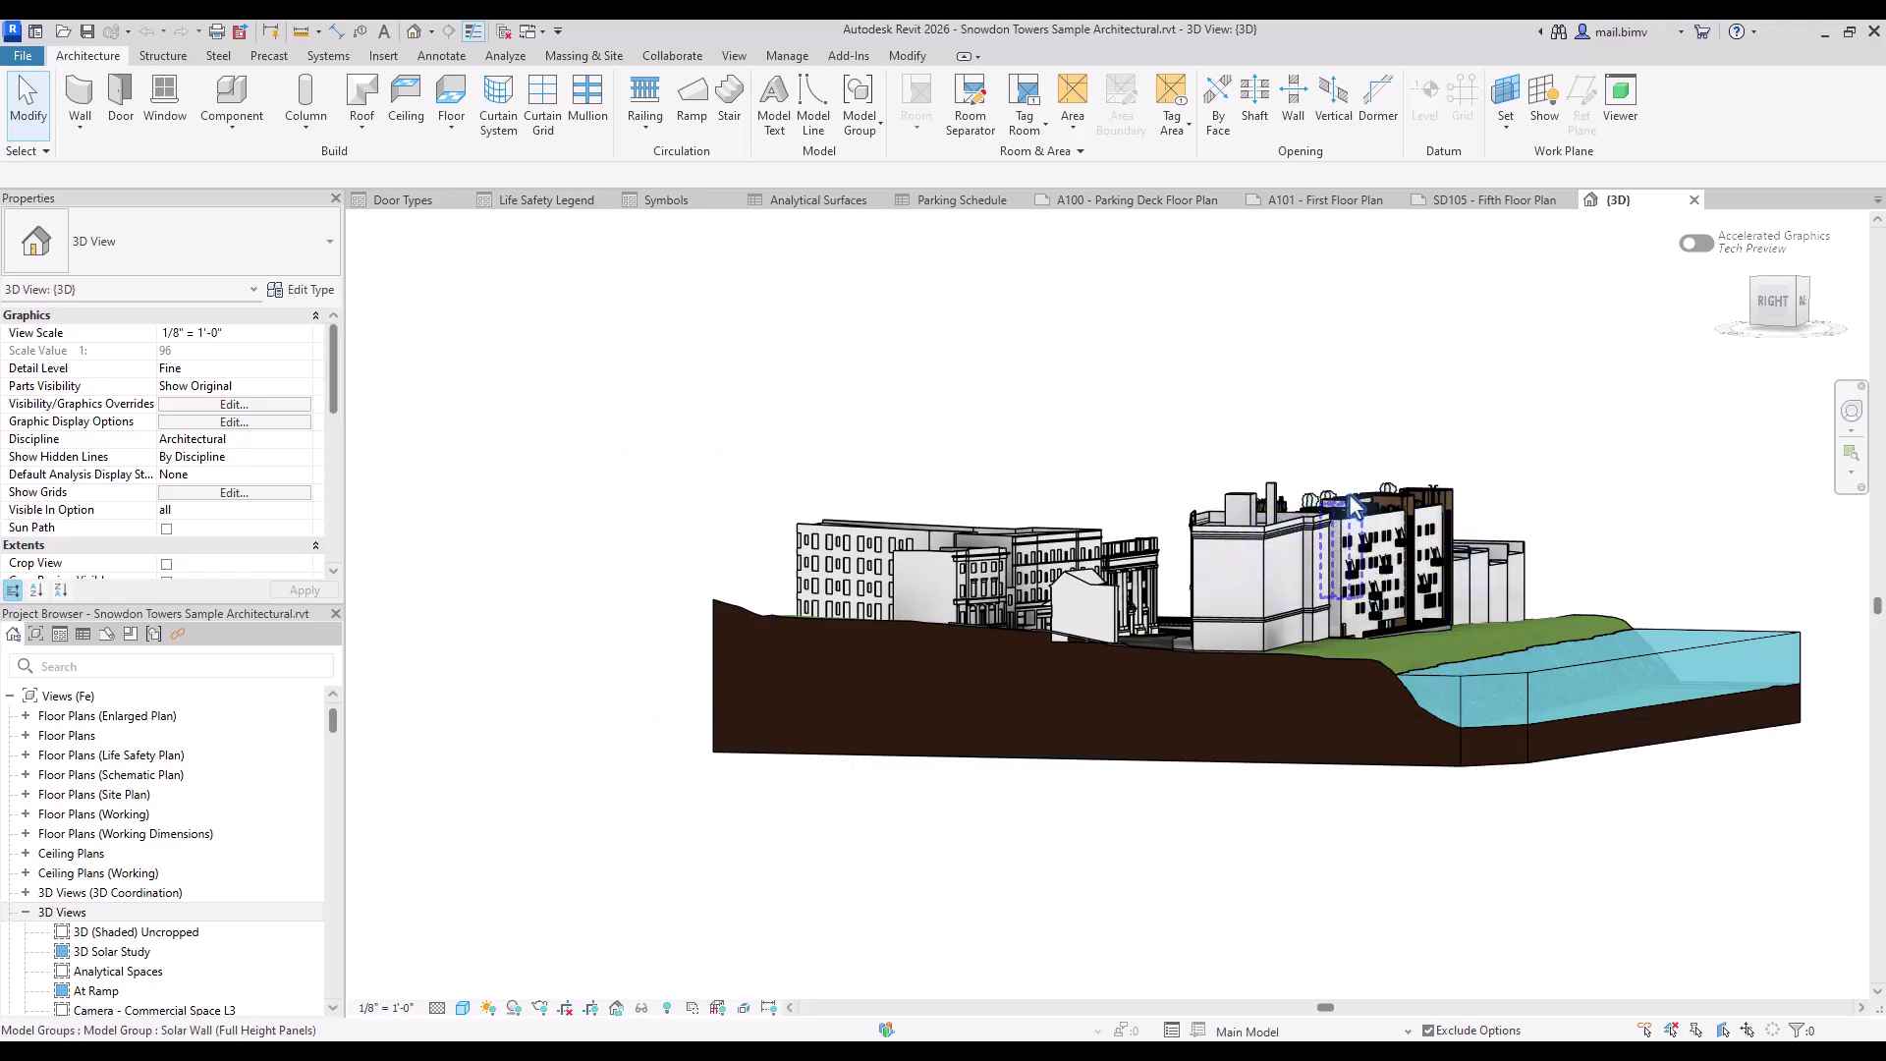
pyautogui.keyDown('shift'); pyautogui.moveTo(1516, 451); pyautogui.dragTo(571, 630, button='middle'); pyautogui.keyUp('shift')
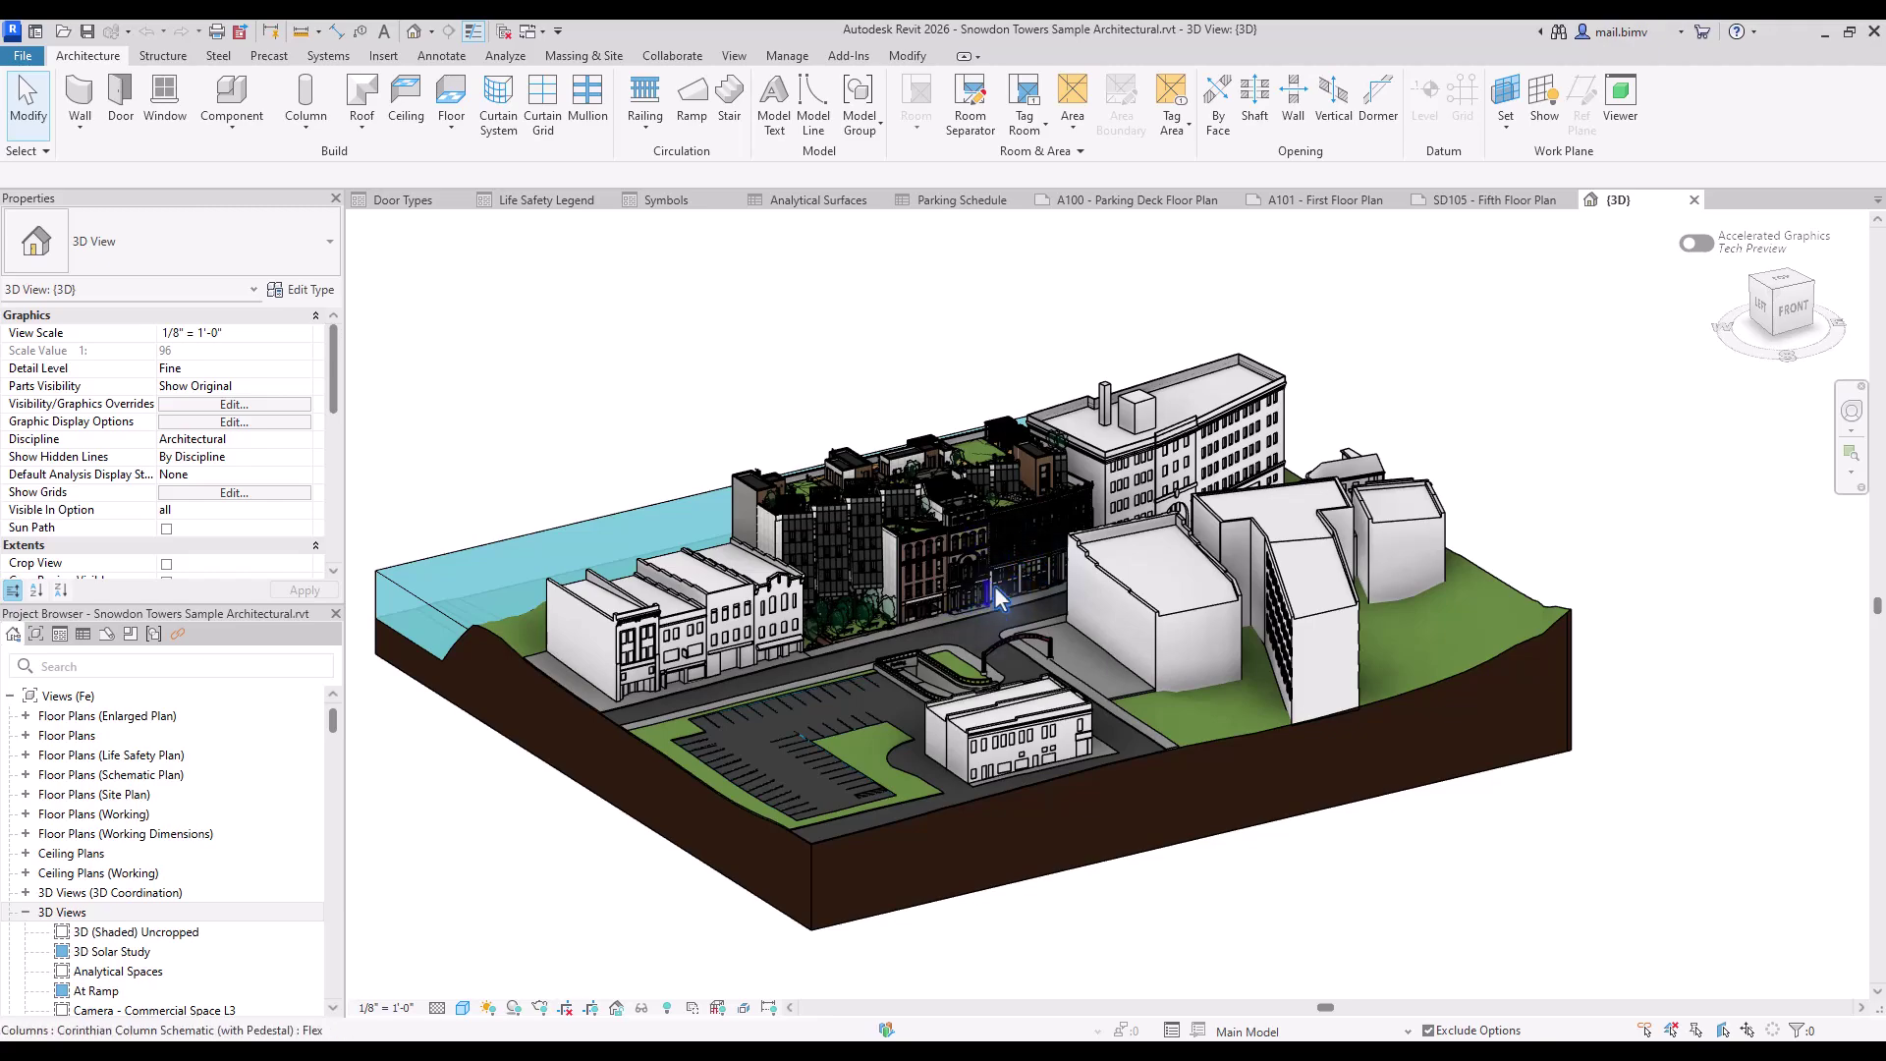
pyautogui.scroll(5, 1004, 552)
pyautogui.scroll(-10, 1005, 552)
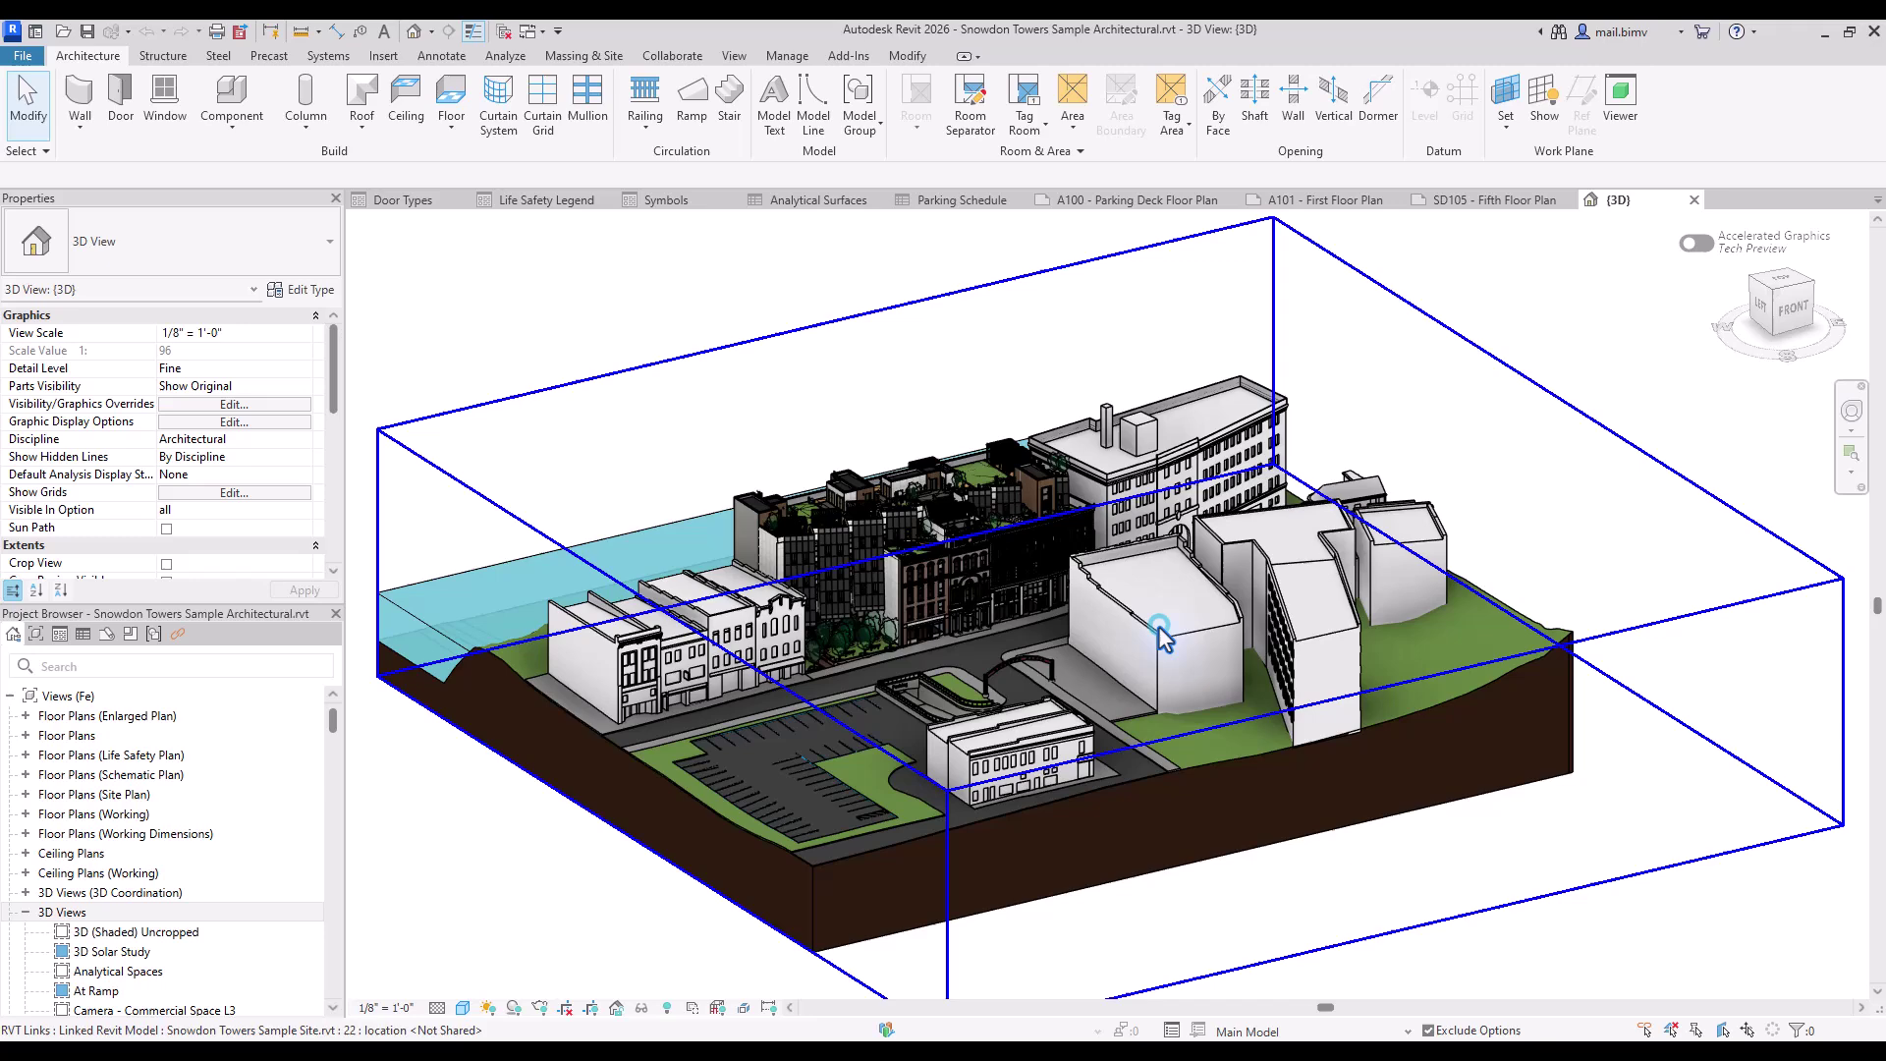
# Step: Select the linked site model in the 3D view
pyautogui.click(939, 650)
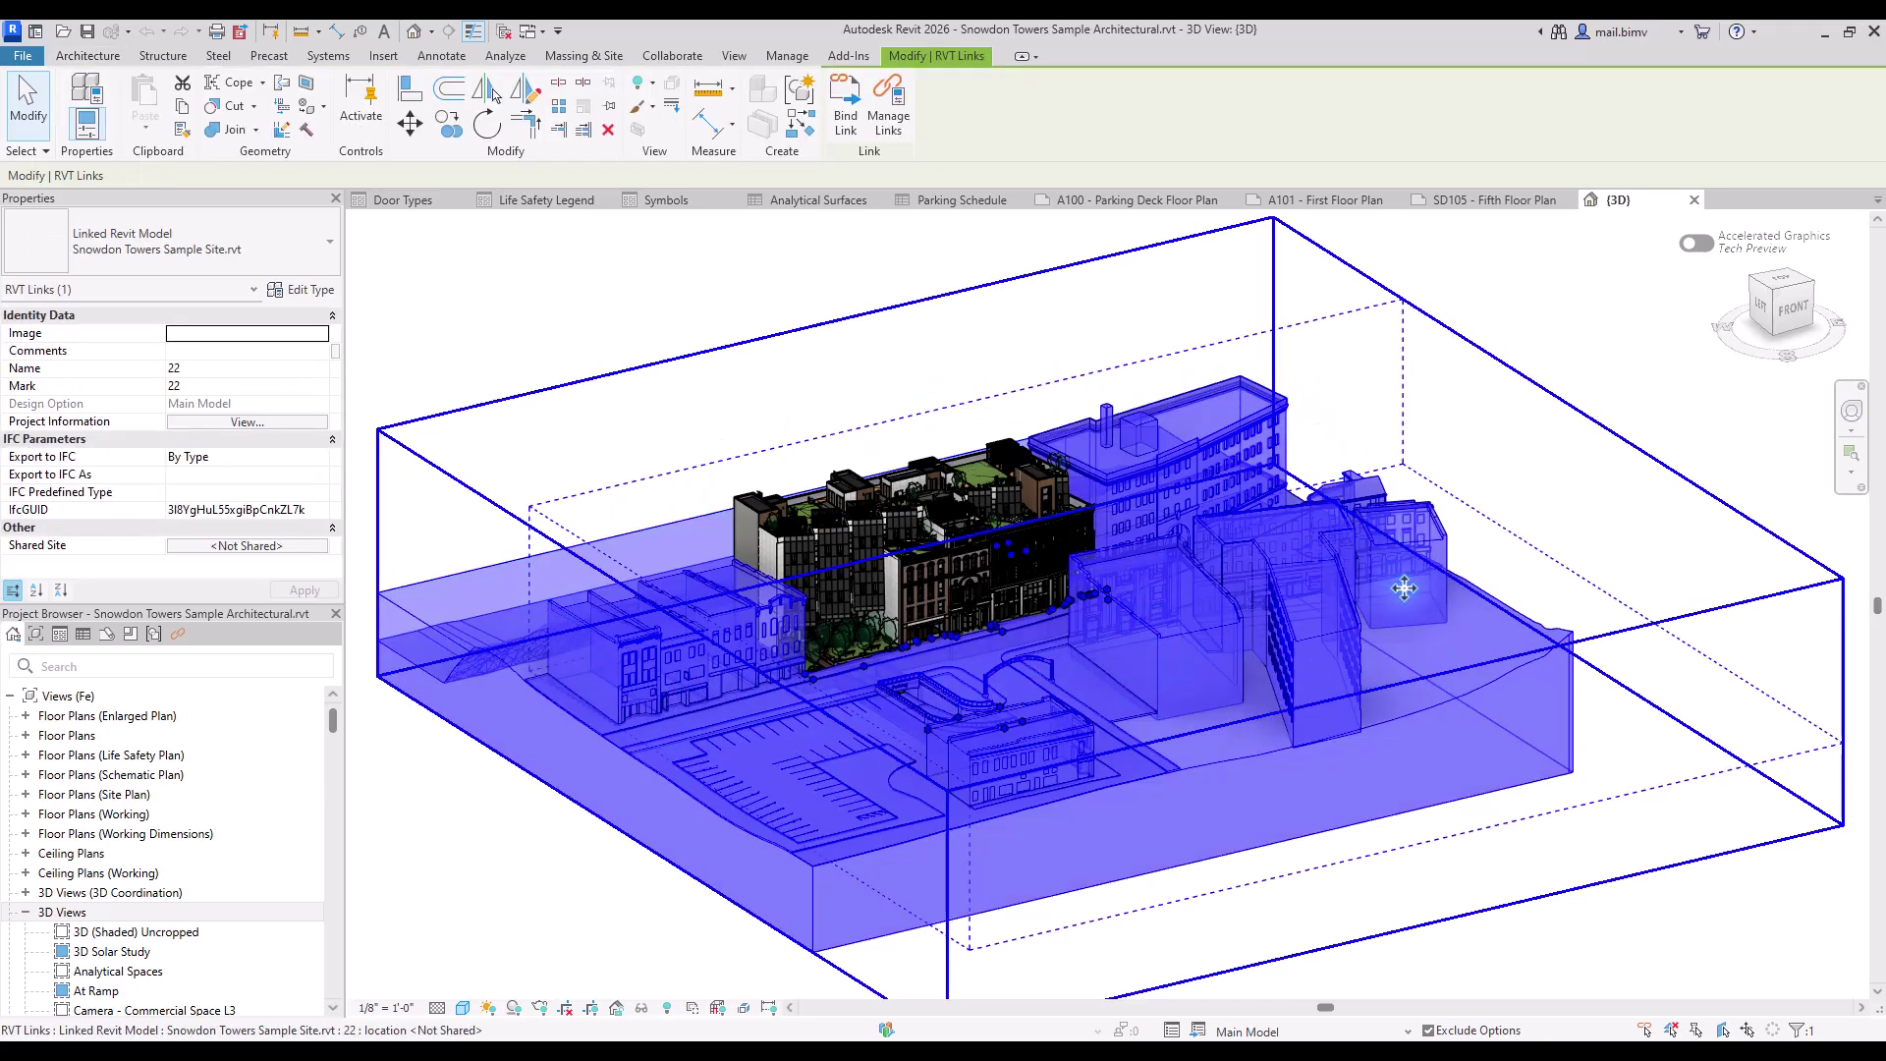
pyautogui.click(881, 371)
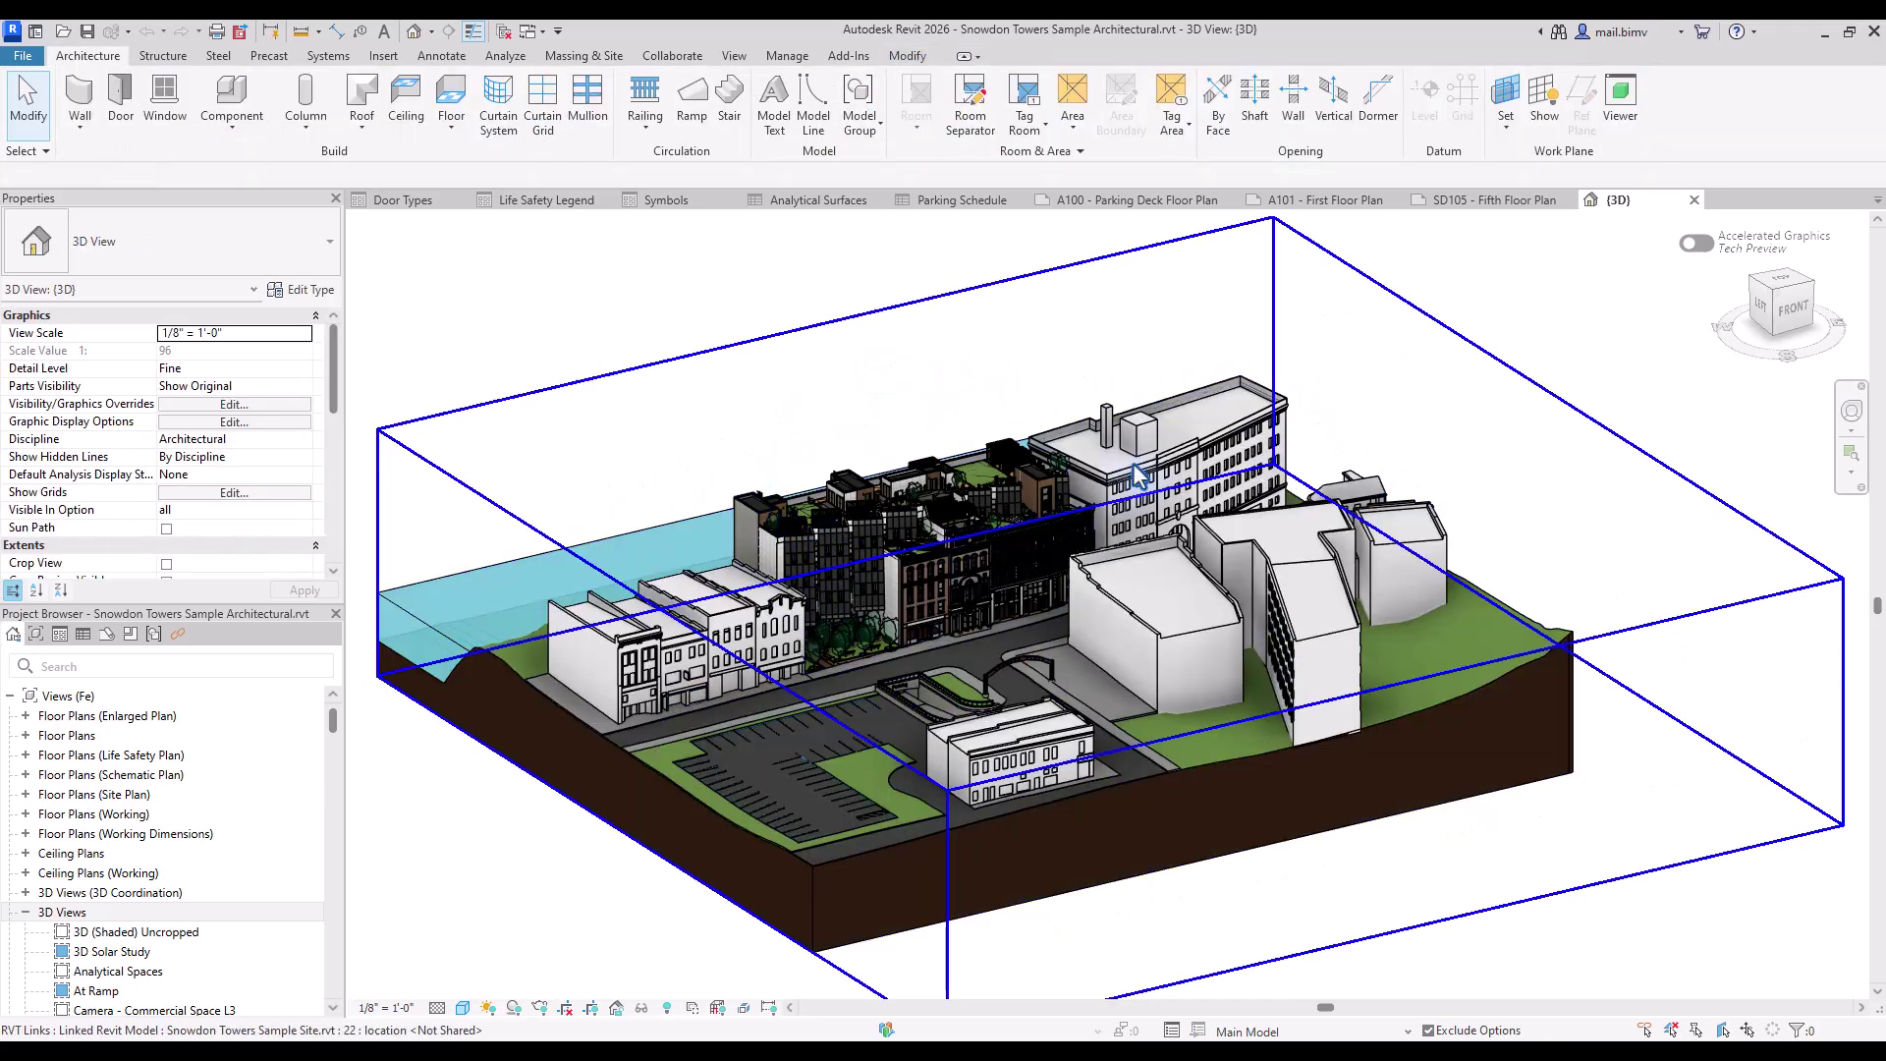
pyautogui.click(1204, 536)
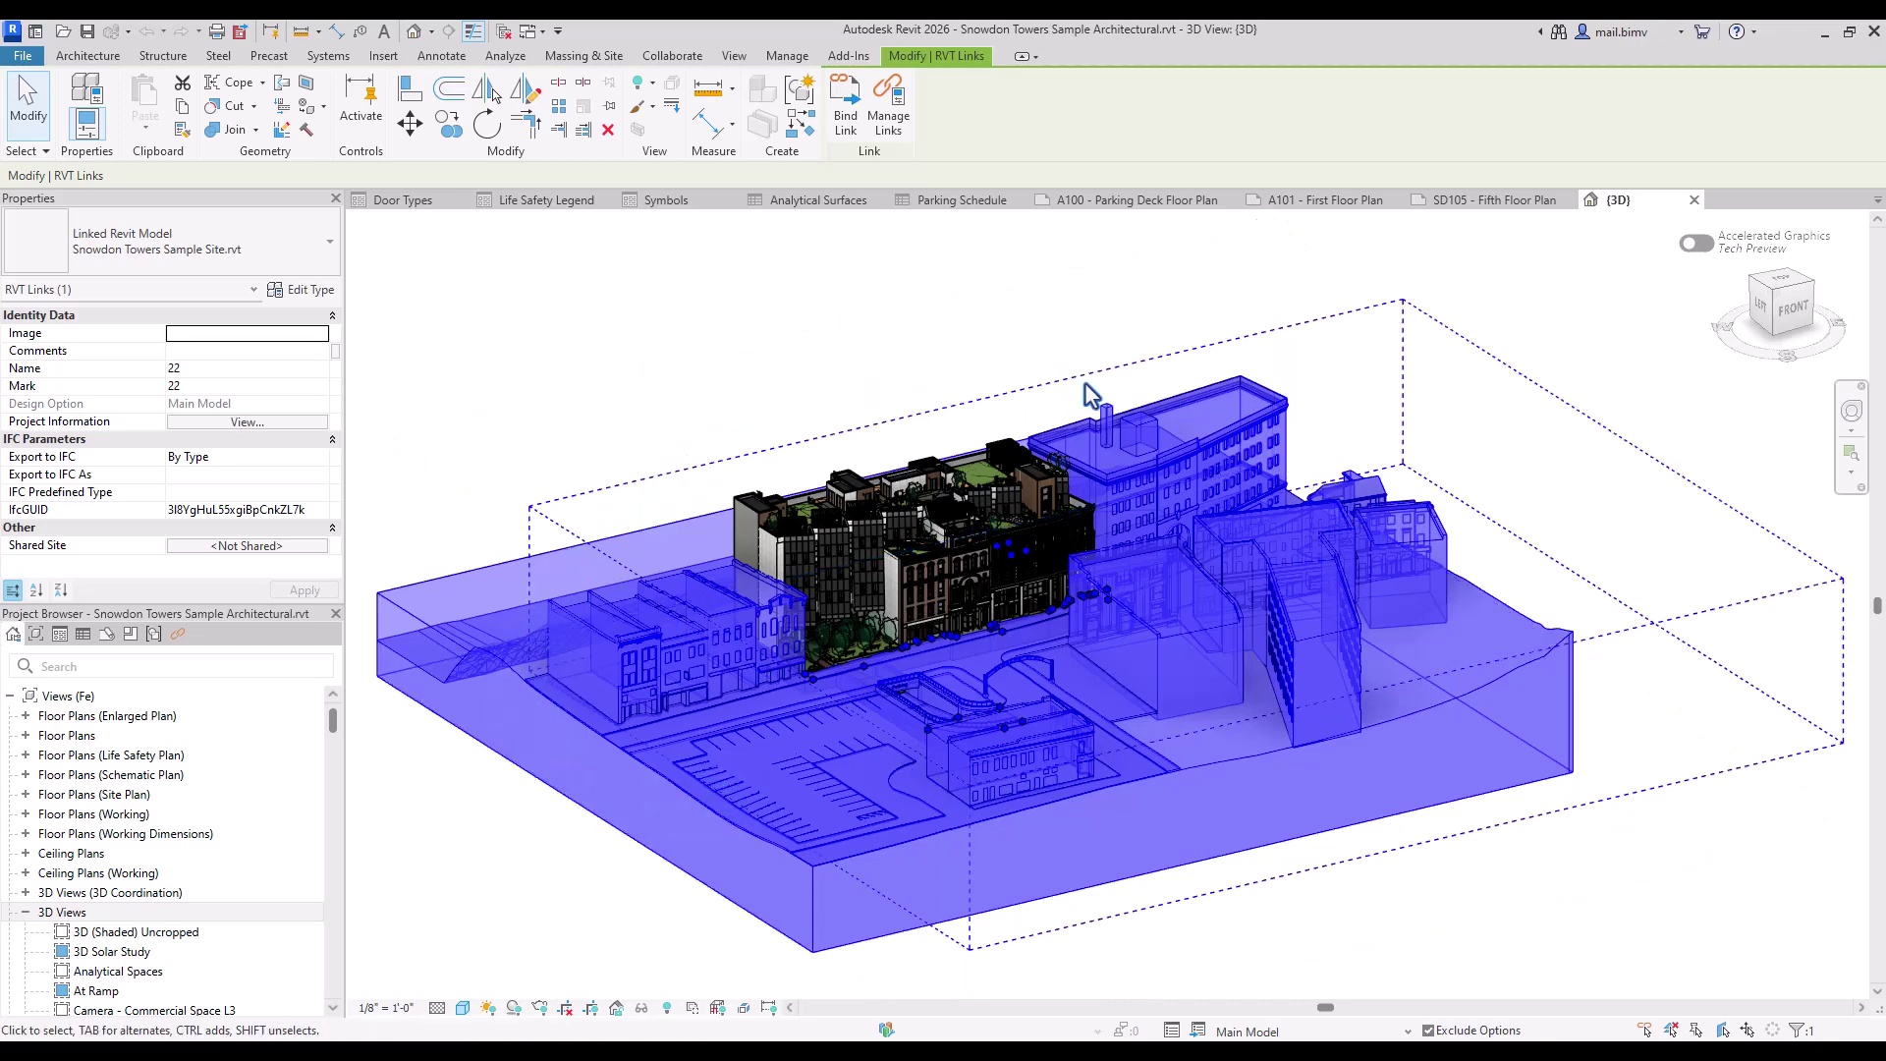
pyautogui.click(485, 821)
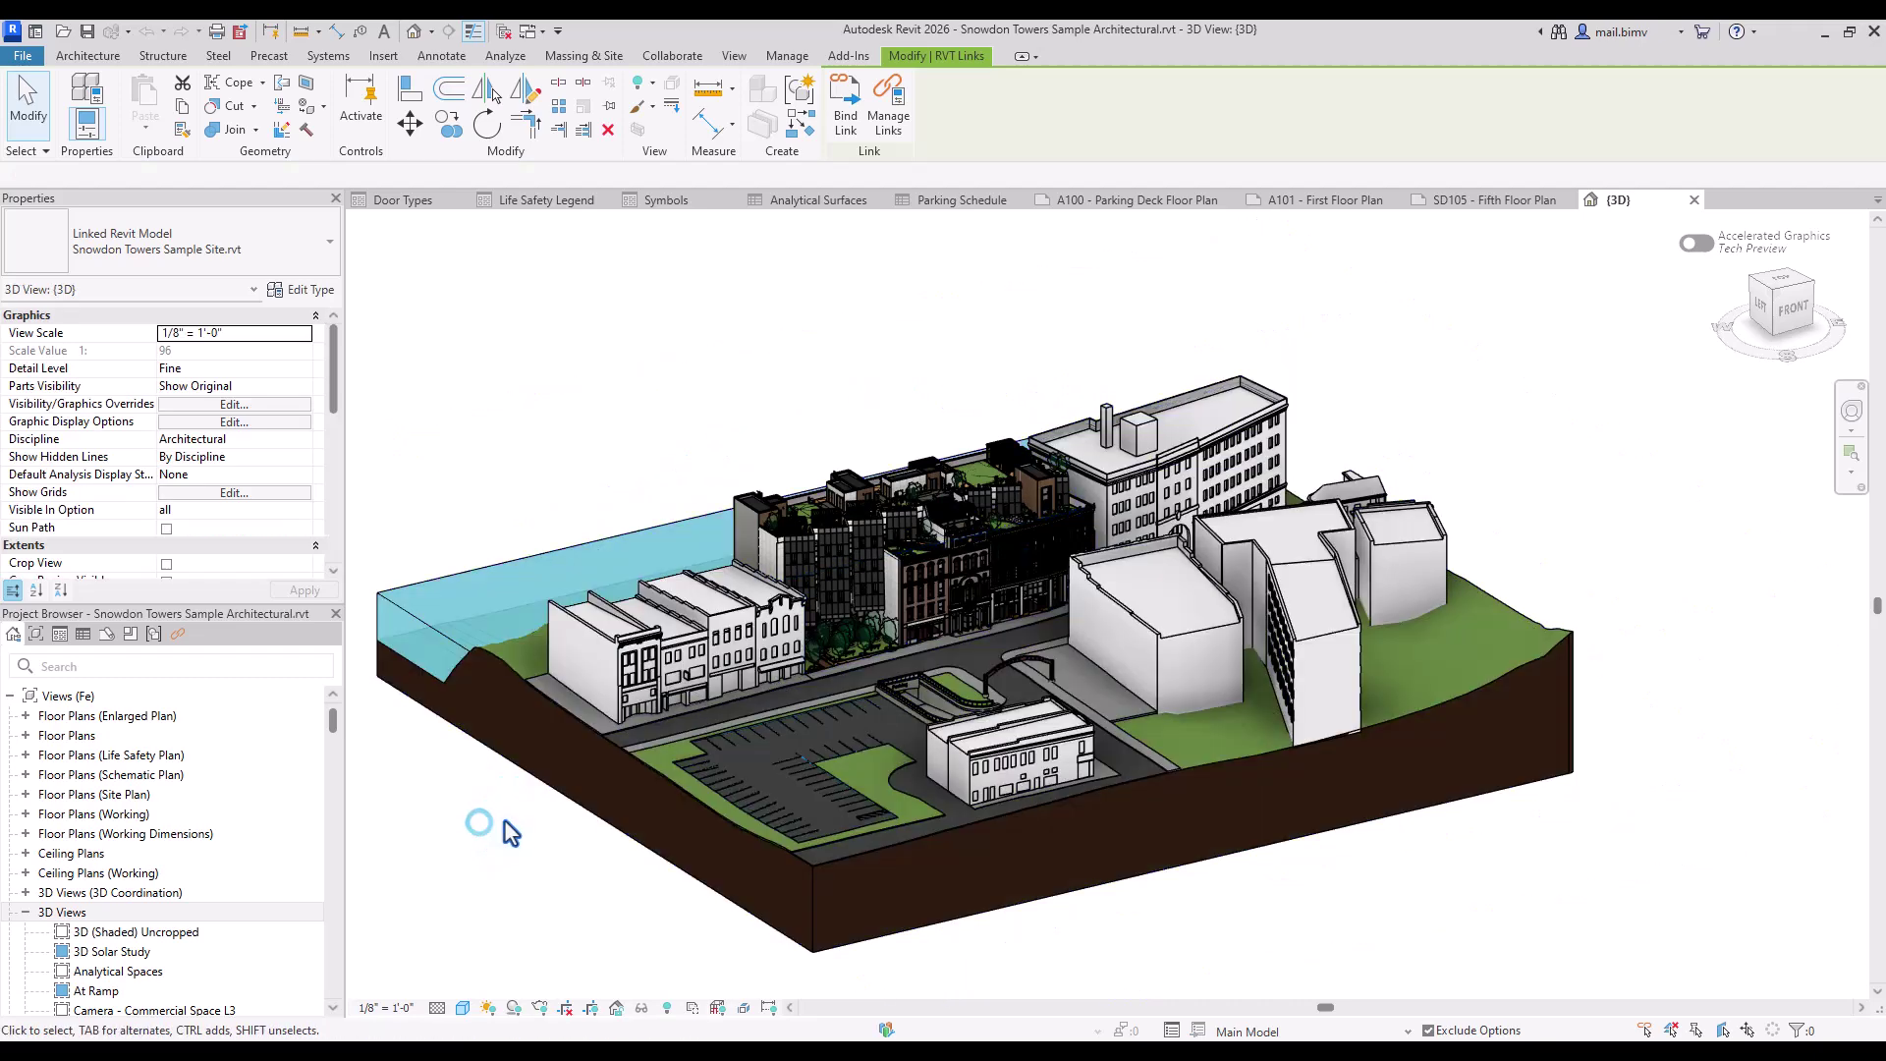
pyautogui.click(557, 646)
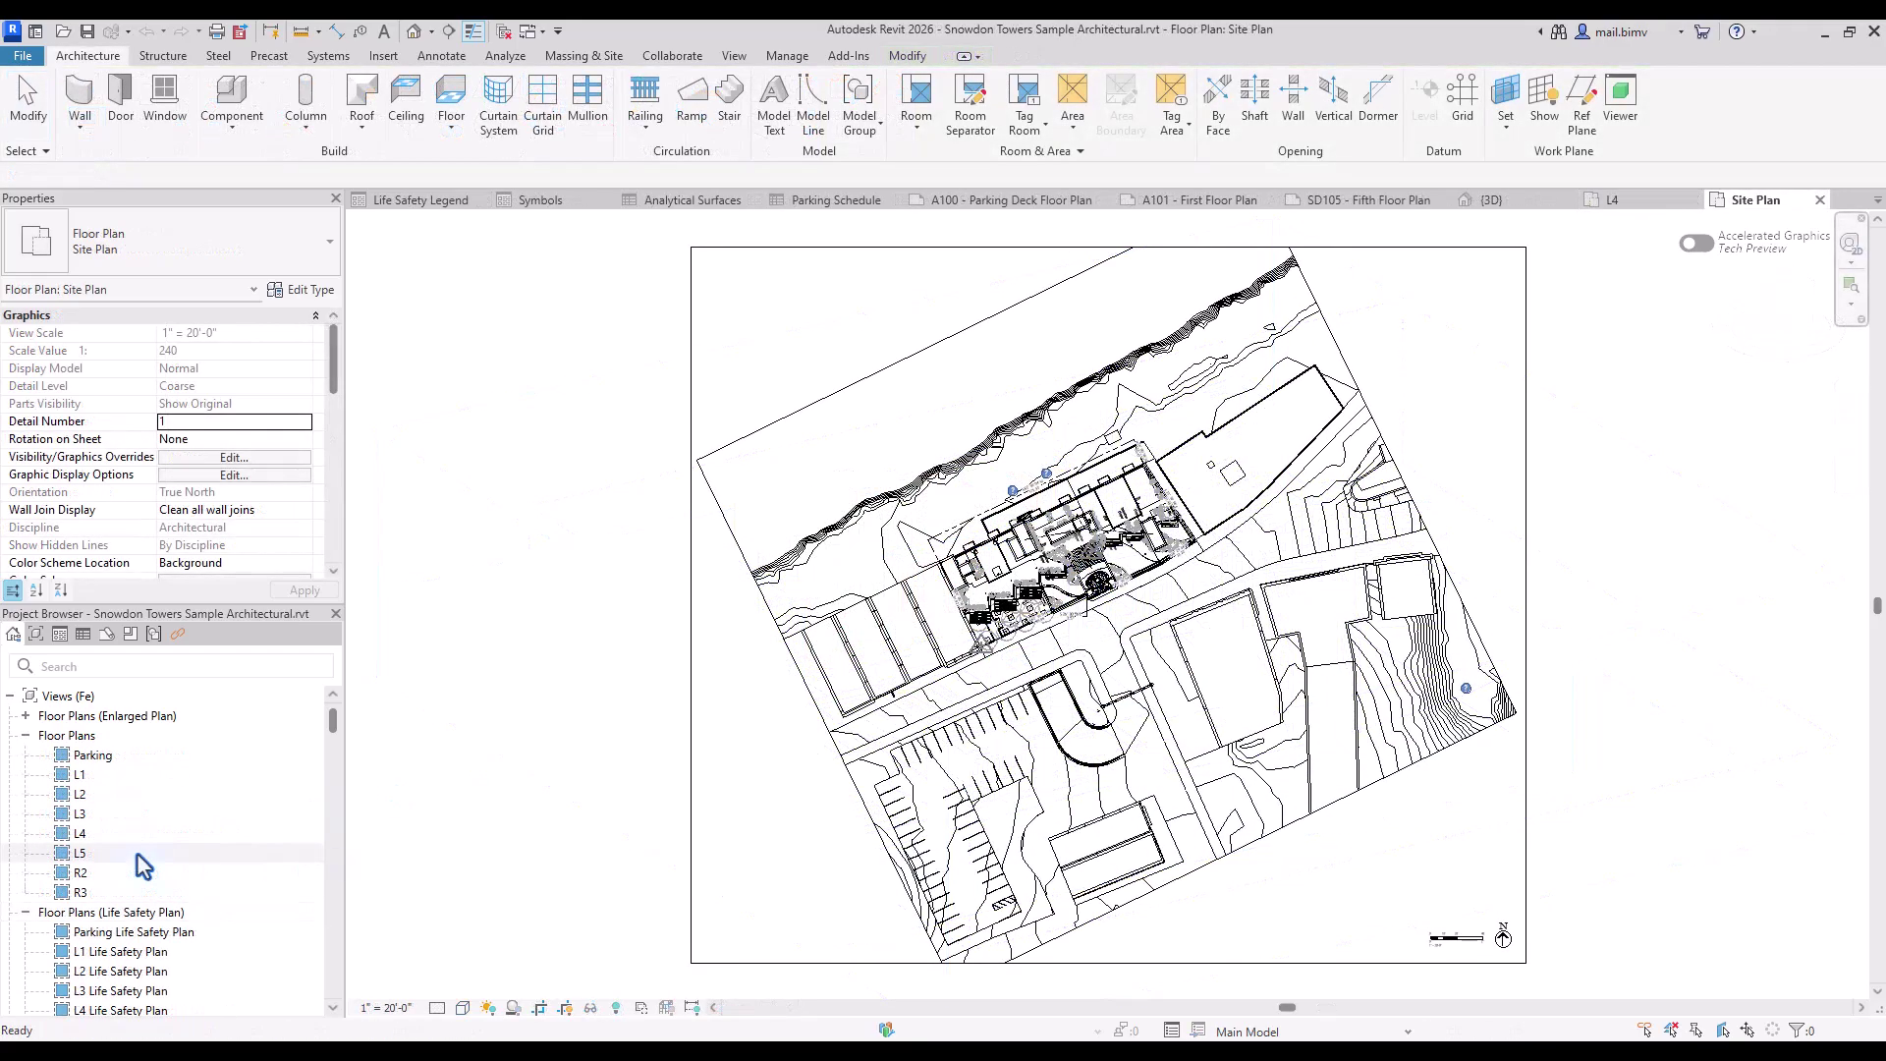
# Step: Open the L4, L1 Life Safety and L5 Life Safety plans, then list all open views
pyautogui.doubleClick(79, 833)
pyautogui.doubleClick(113, 953)
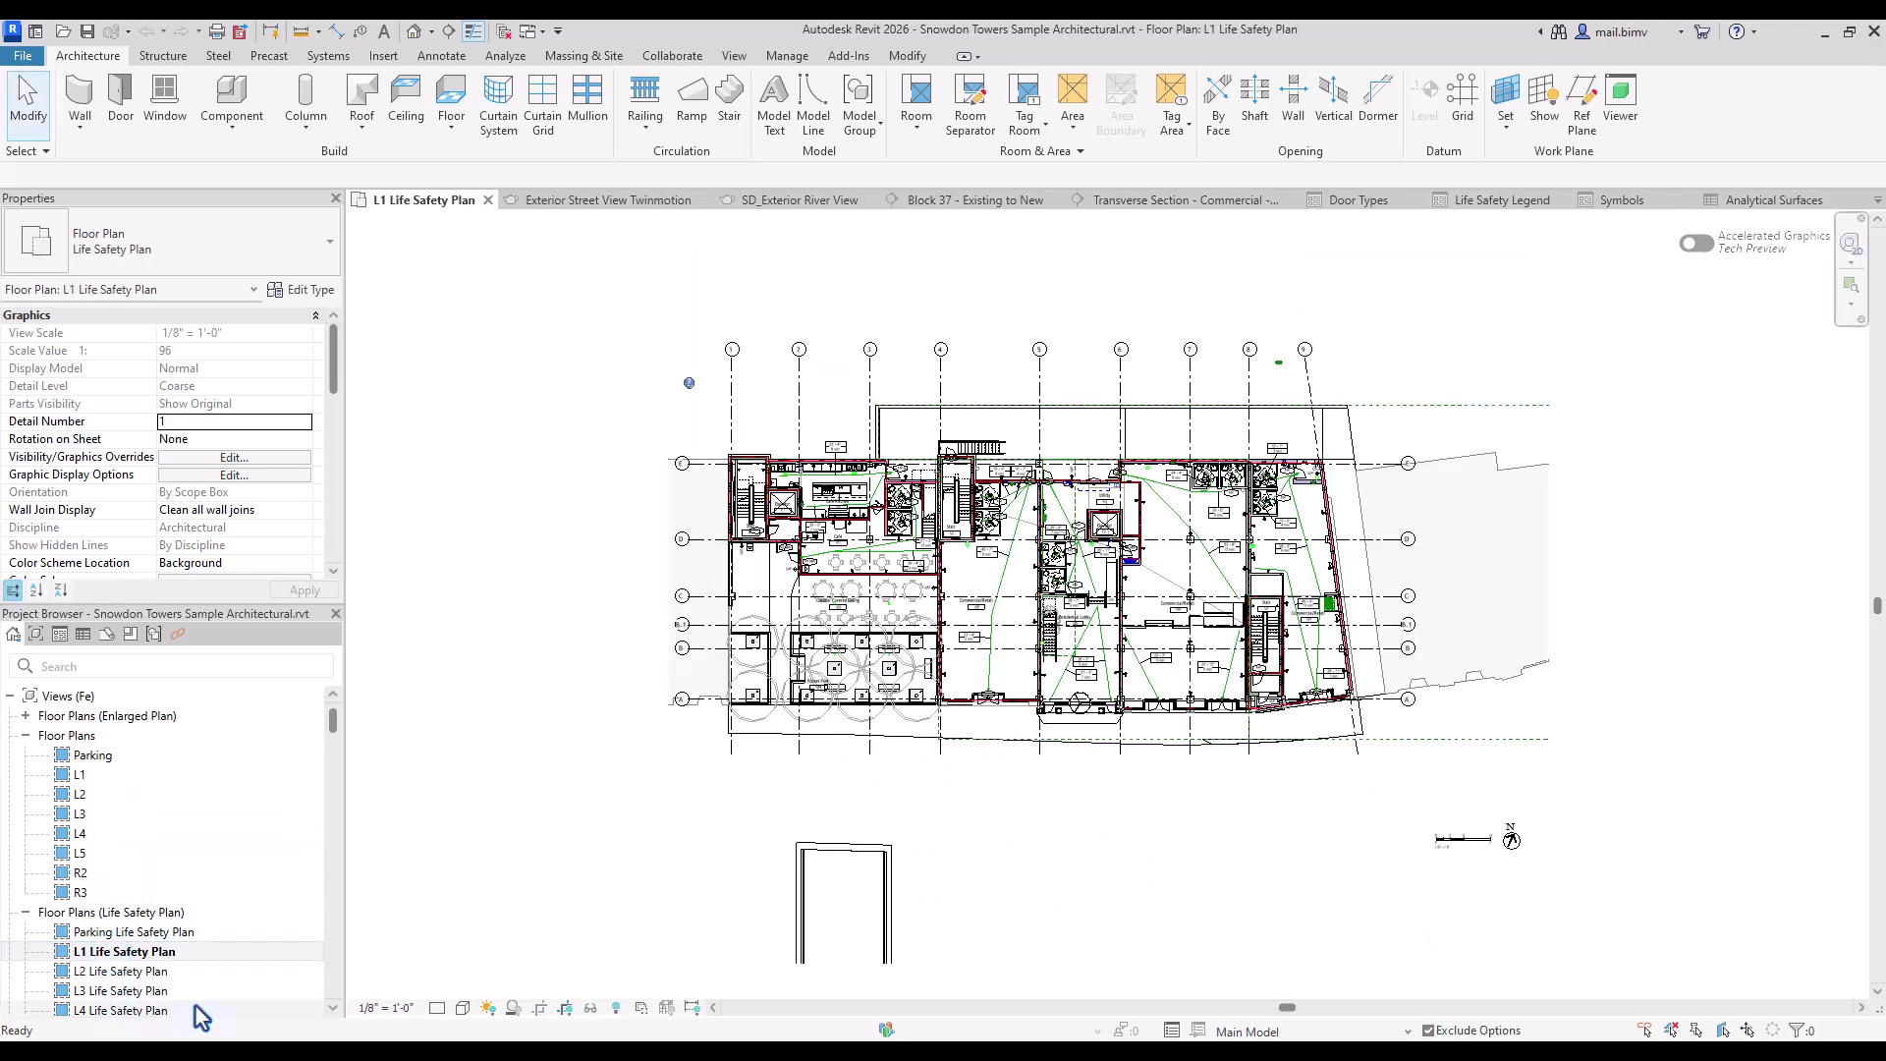
pyautogui.click(332, 1009)
pyautogui.scroll(-2, 332, 1022)
pyautogui.click(147, 872)
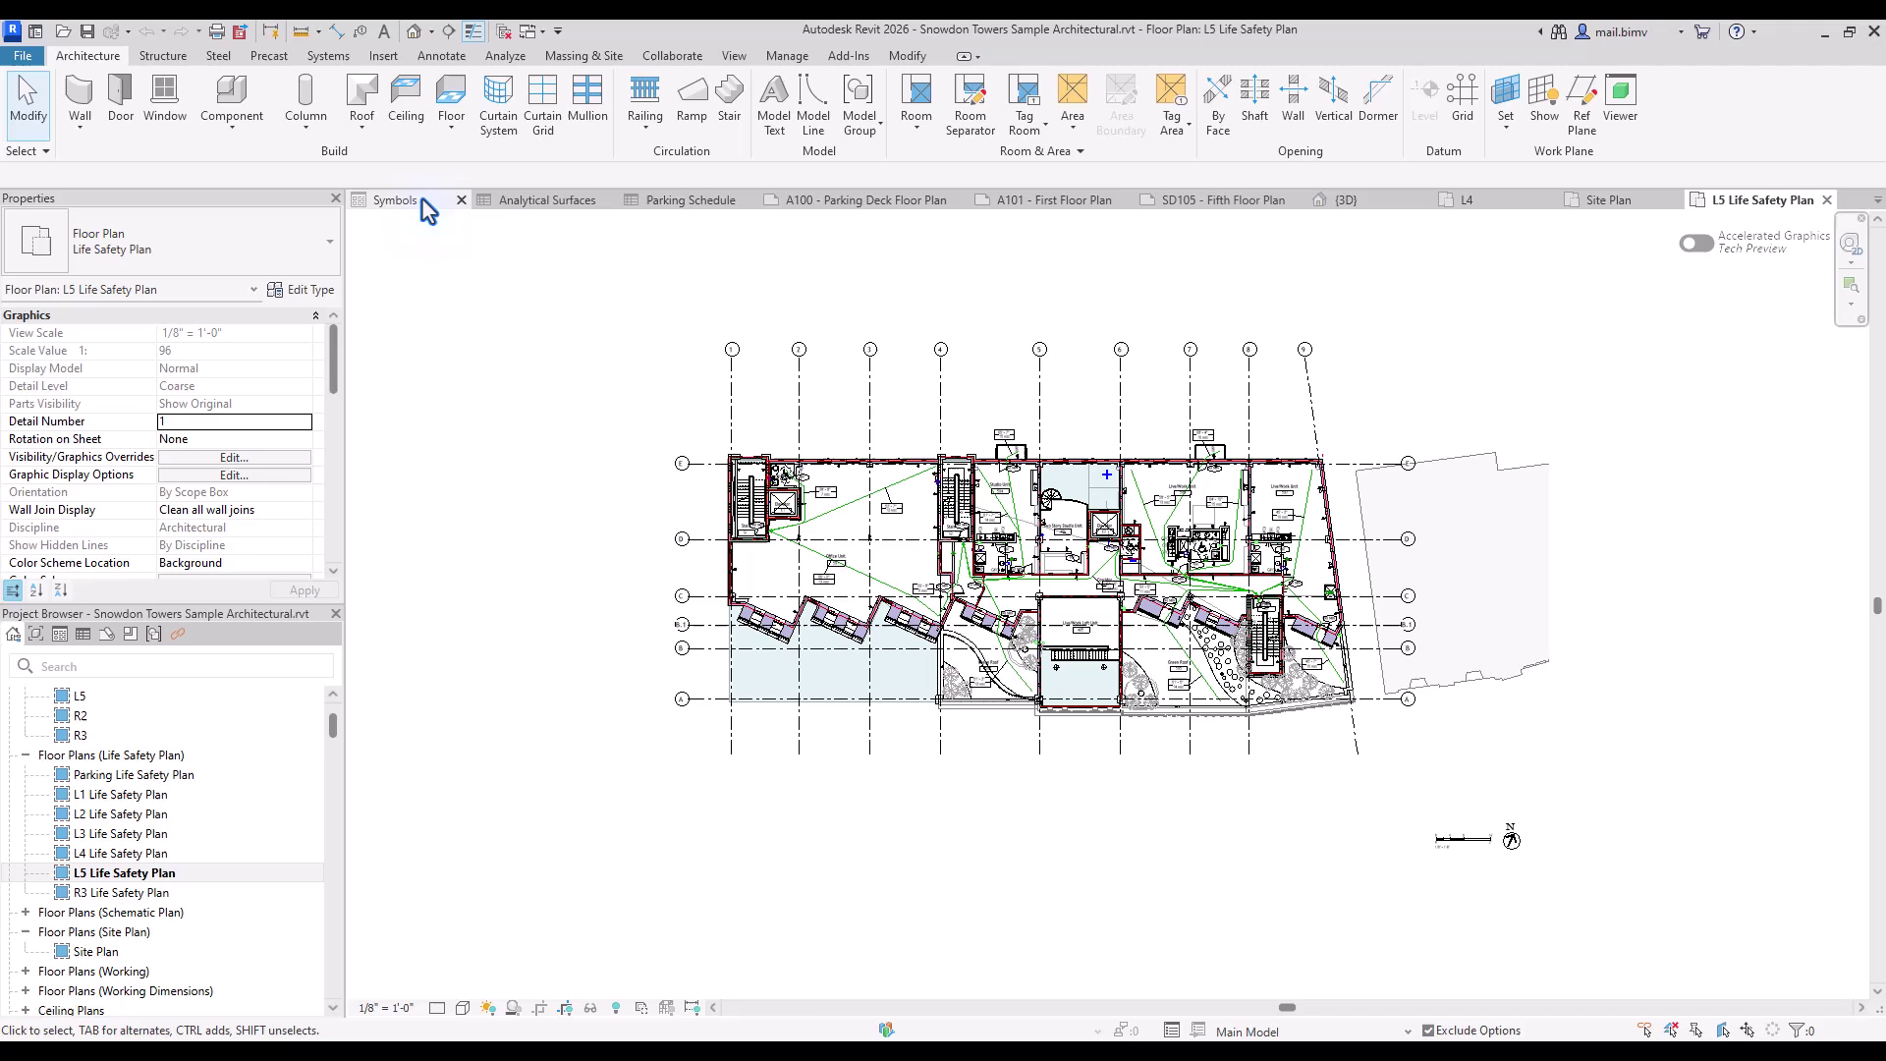
pyautogui.click(1877, 202)
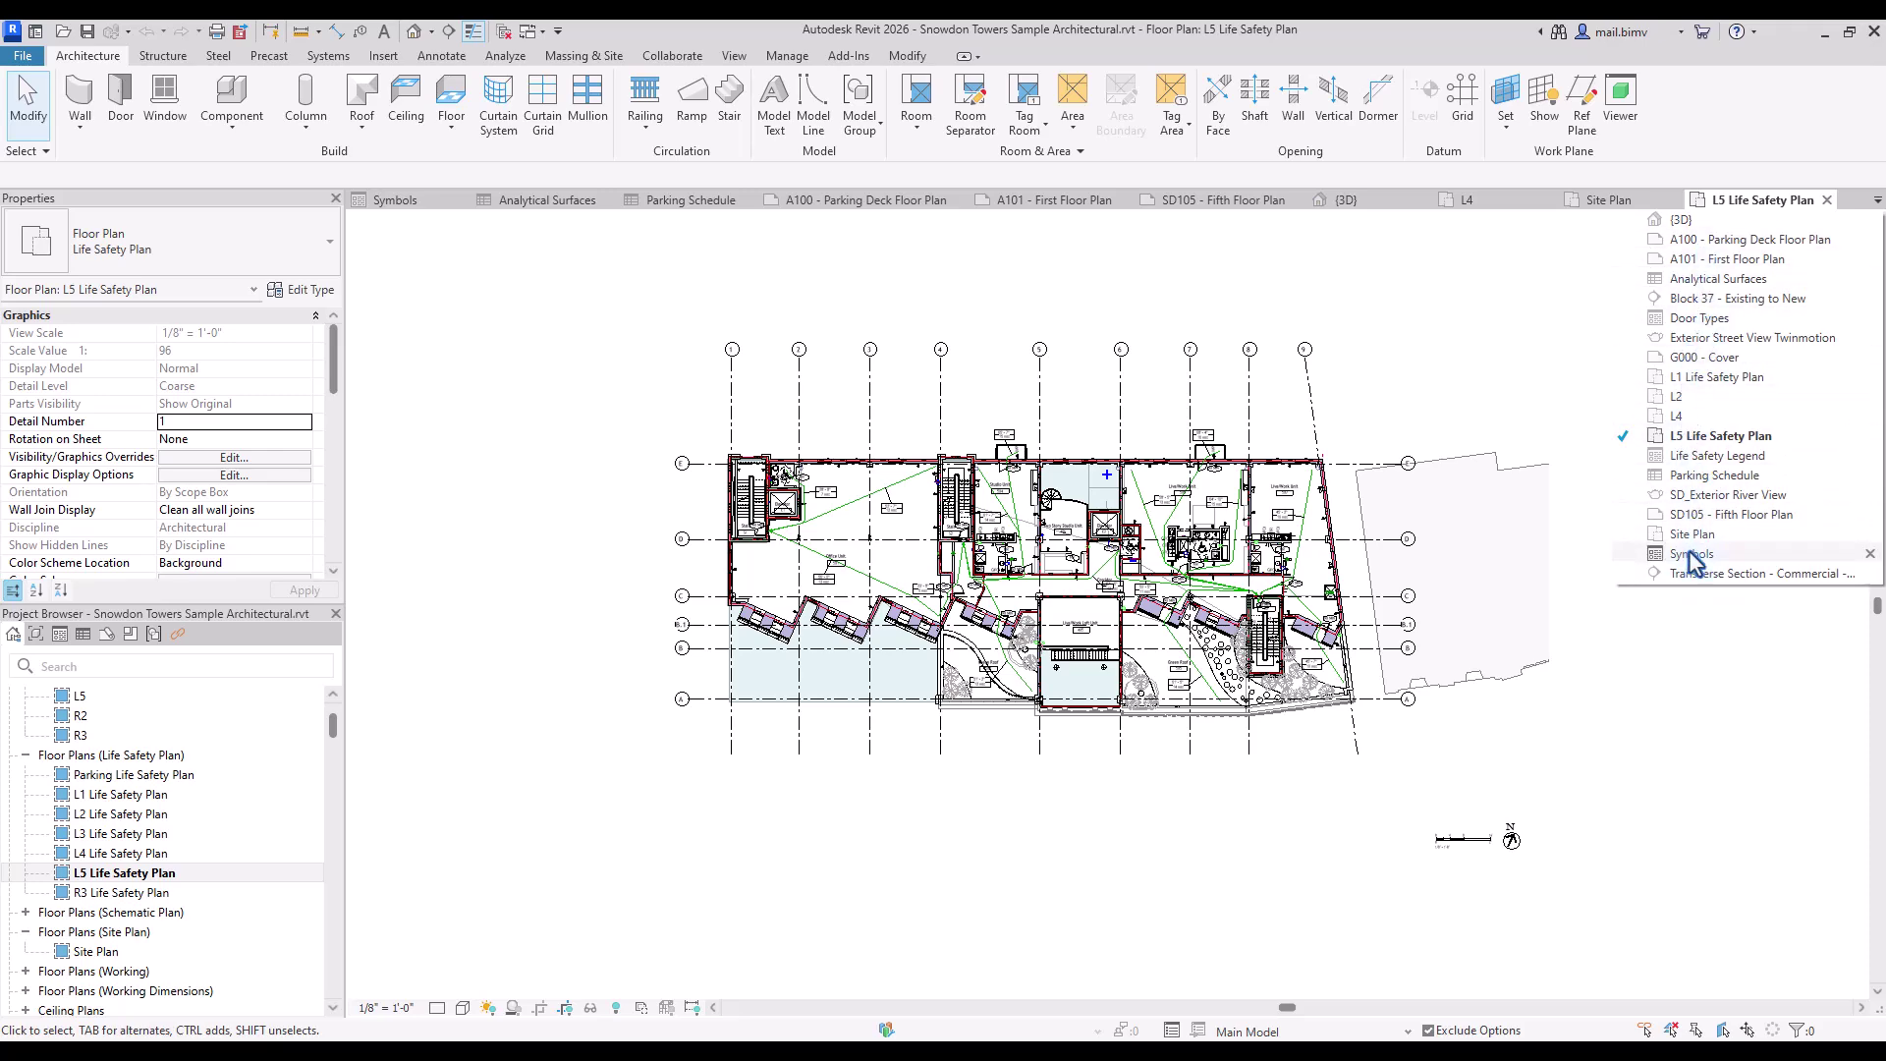
# Step: Close the A100, A101, SD105 and Parking Schedule view tabs
pyautogui.click(725, 267)
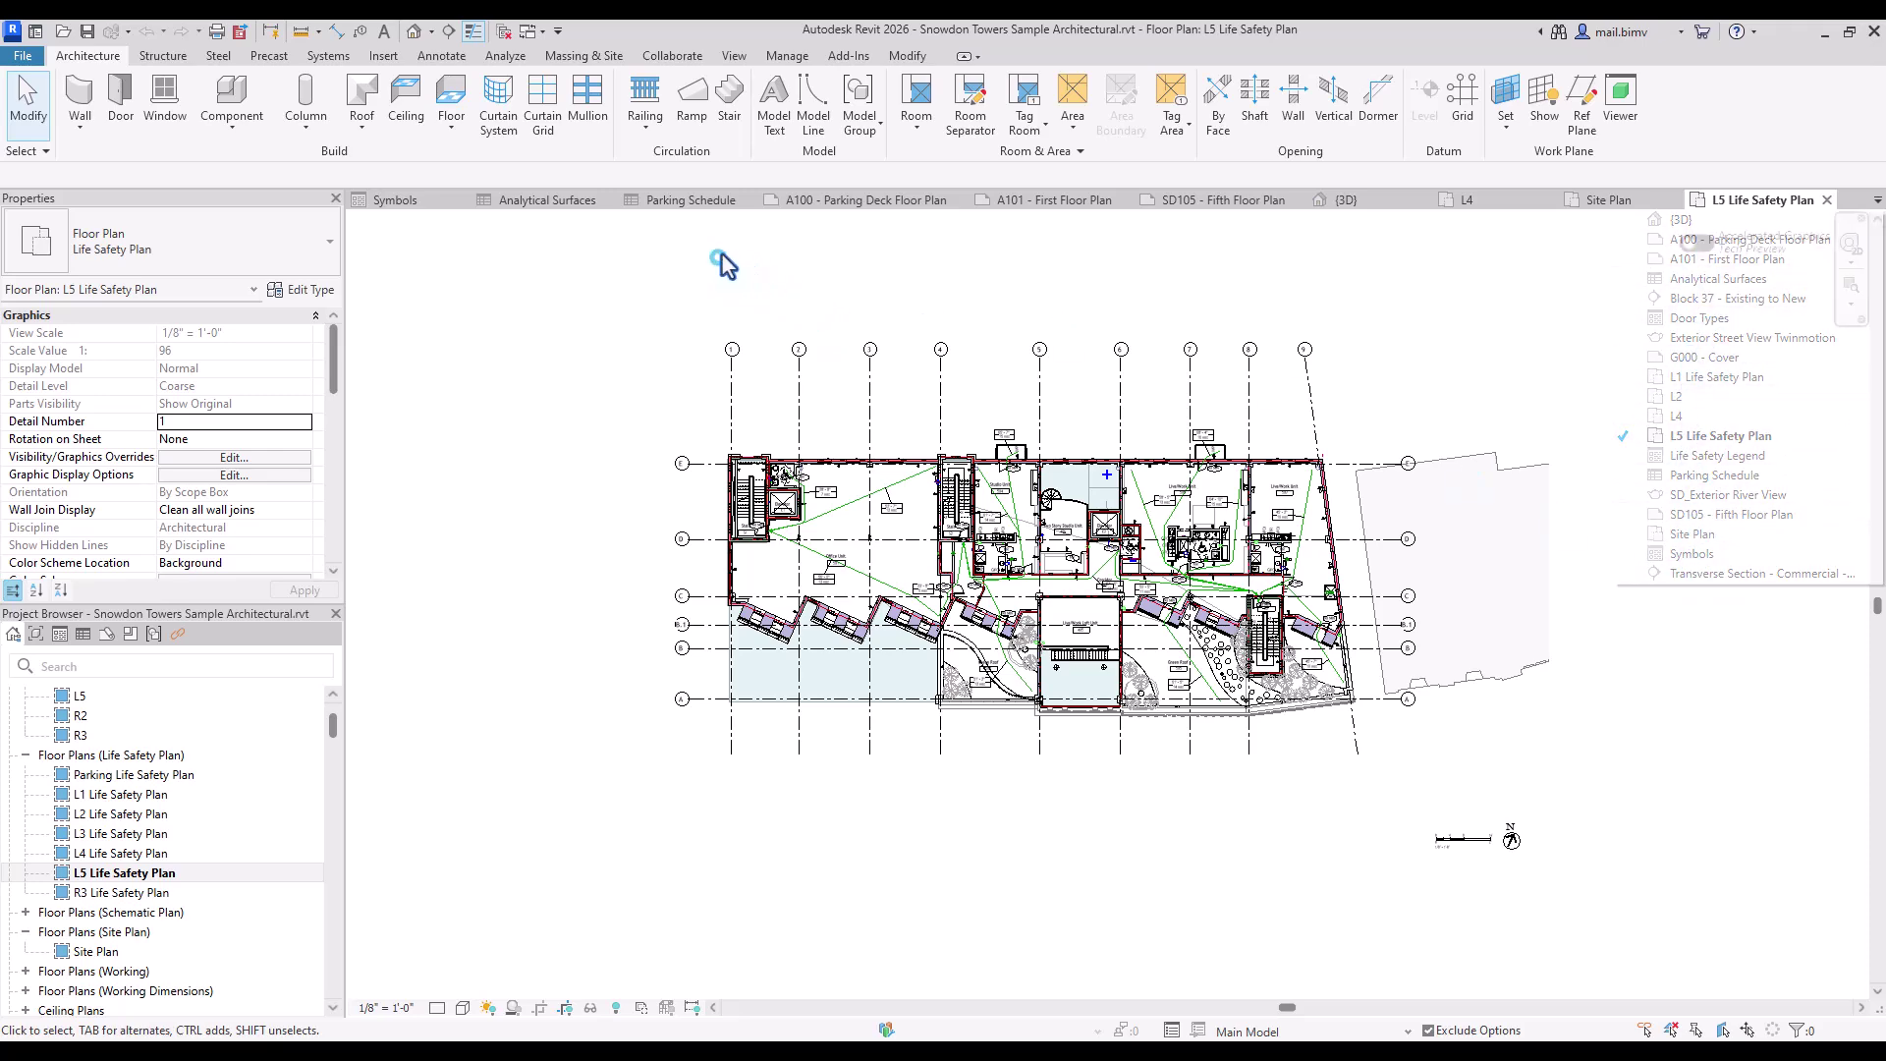
pyautogui.click(959, 200)
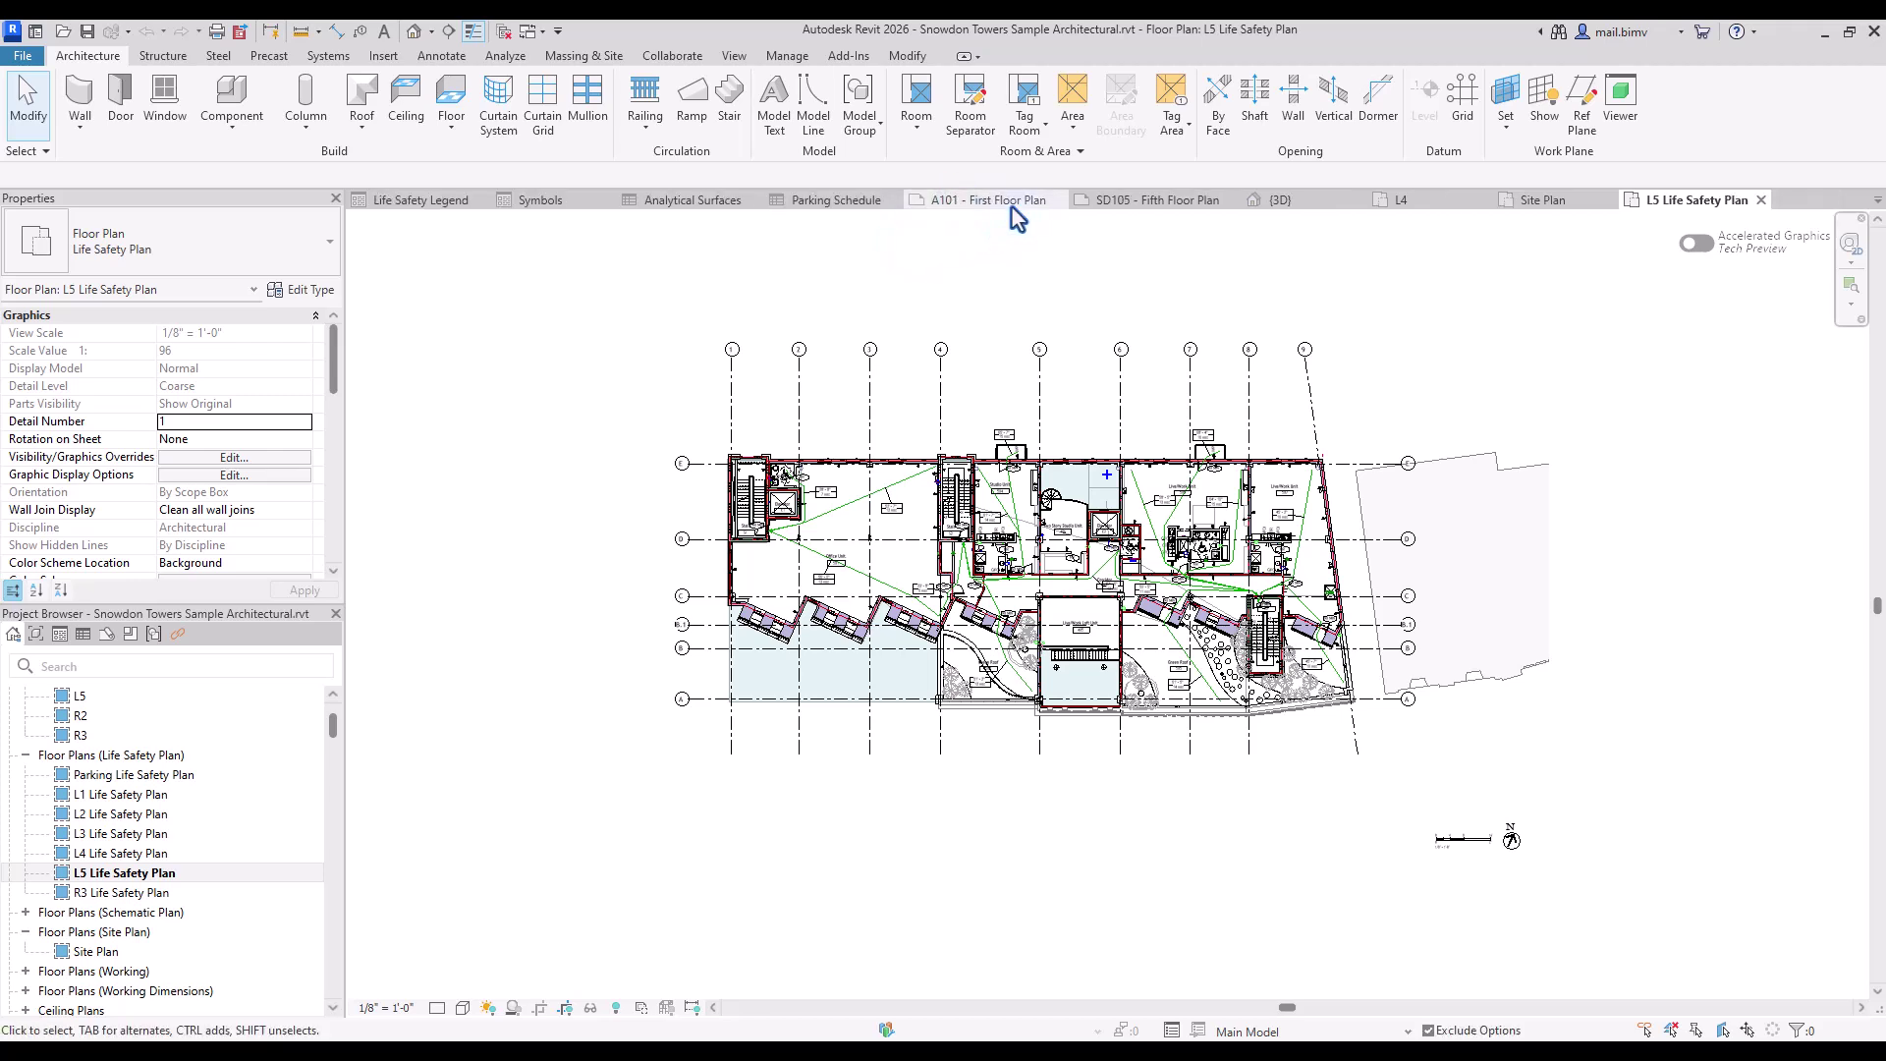
pyautogui.click(1058, 200)
pyautogui.click(1189, 200)
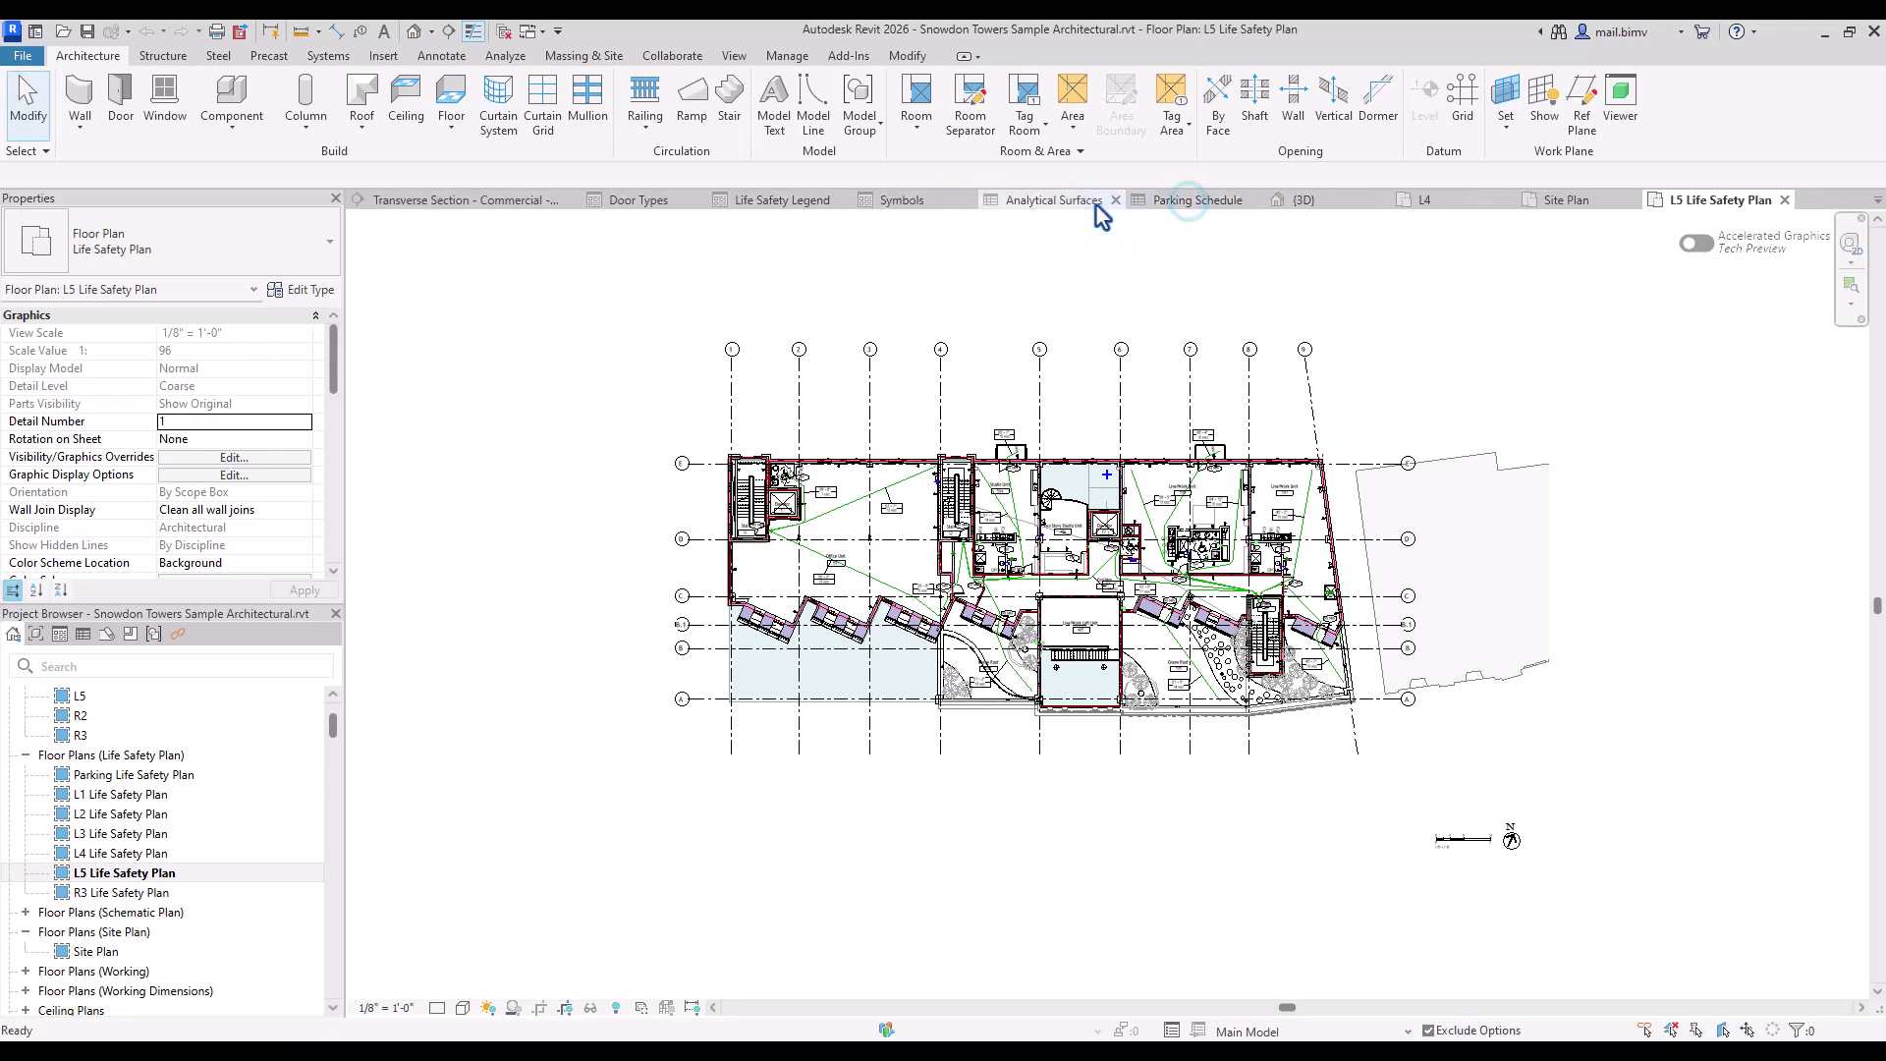
pyautogui.click(1254, 201)
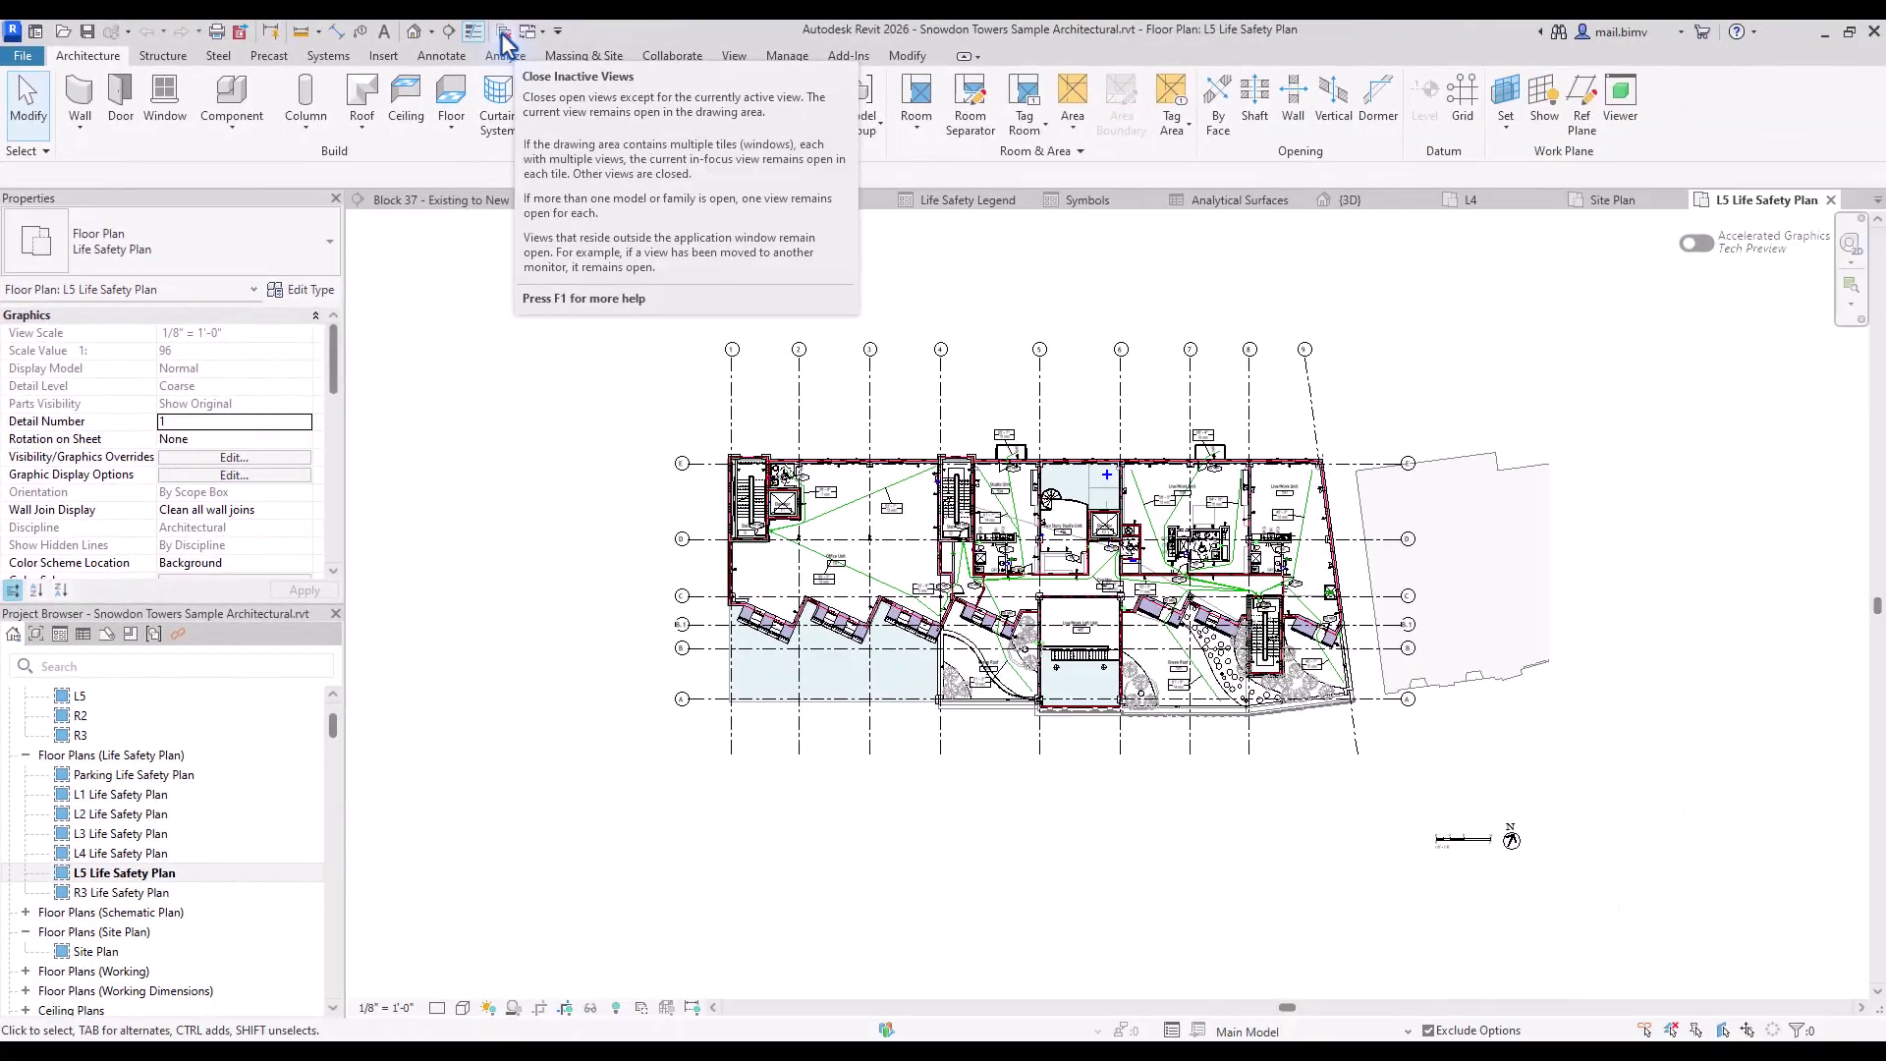
# Step: Close all inactive views and select the Camera - Commercial Space L3 view
pyautogui.click(1087, 71)
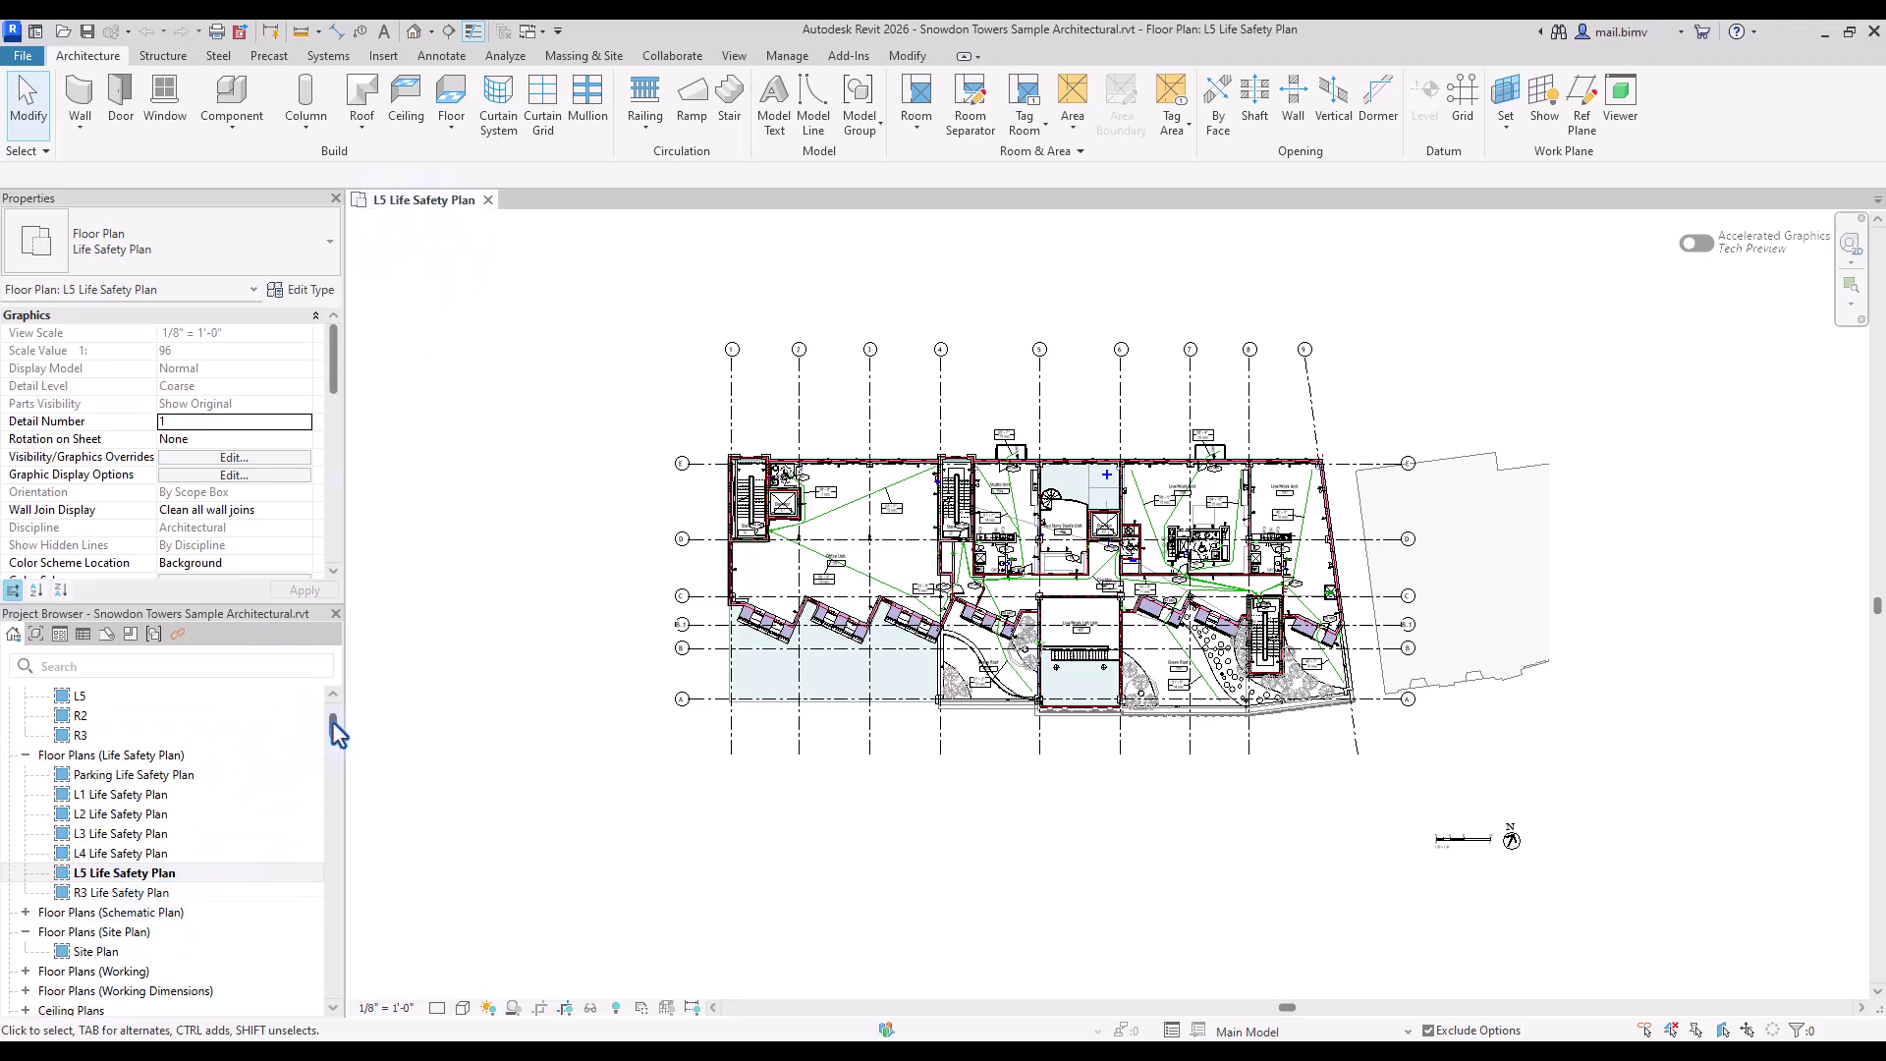
pyautogui.moveTo(333, 724); pyautogui.dragTo(334, 748)
pyautogui.click(94, 782)
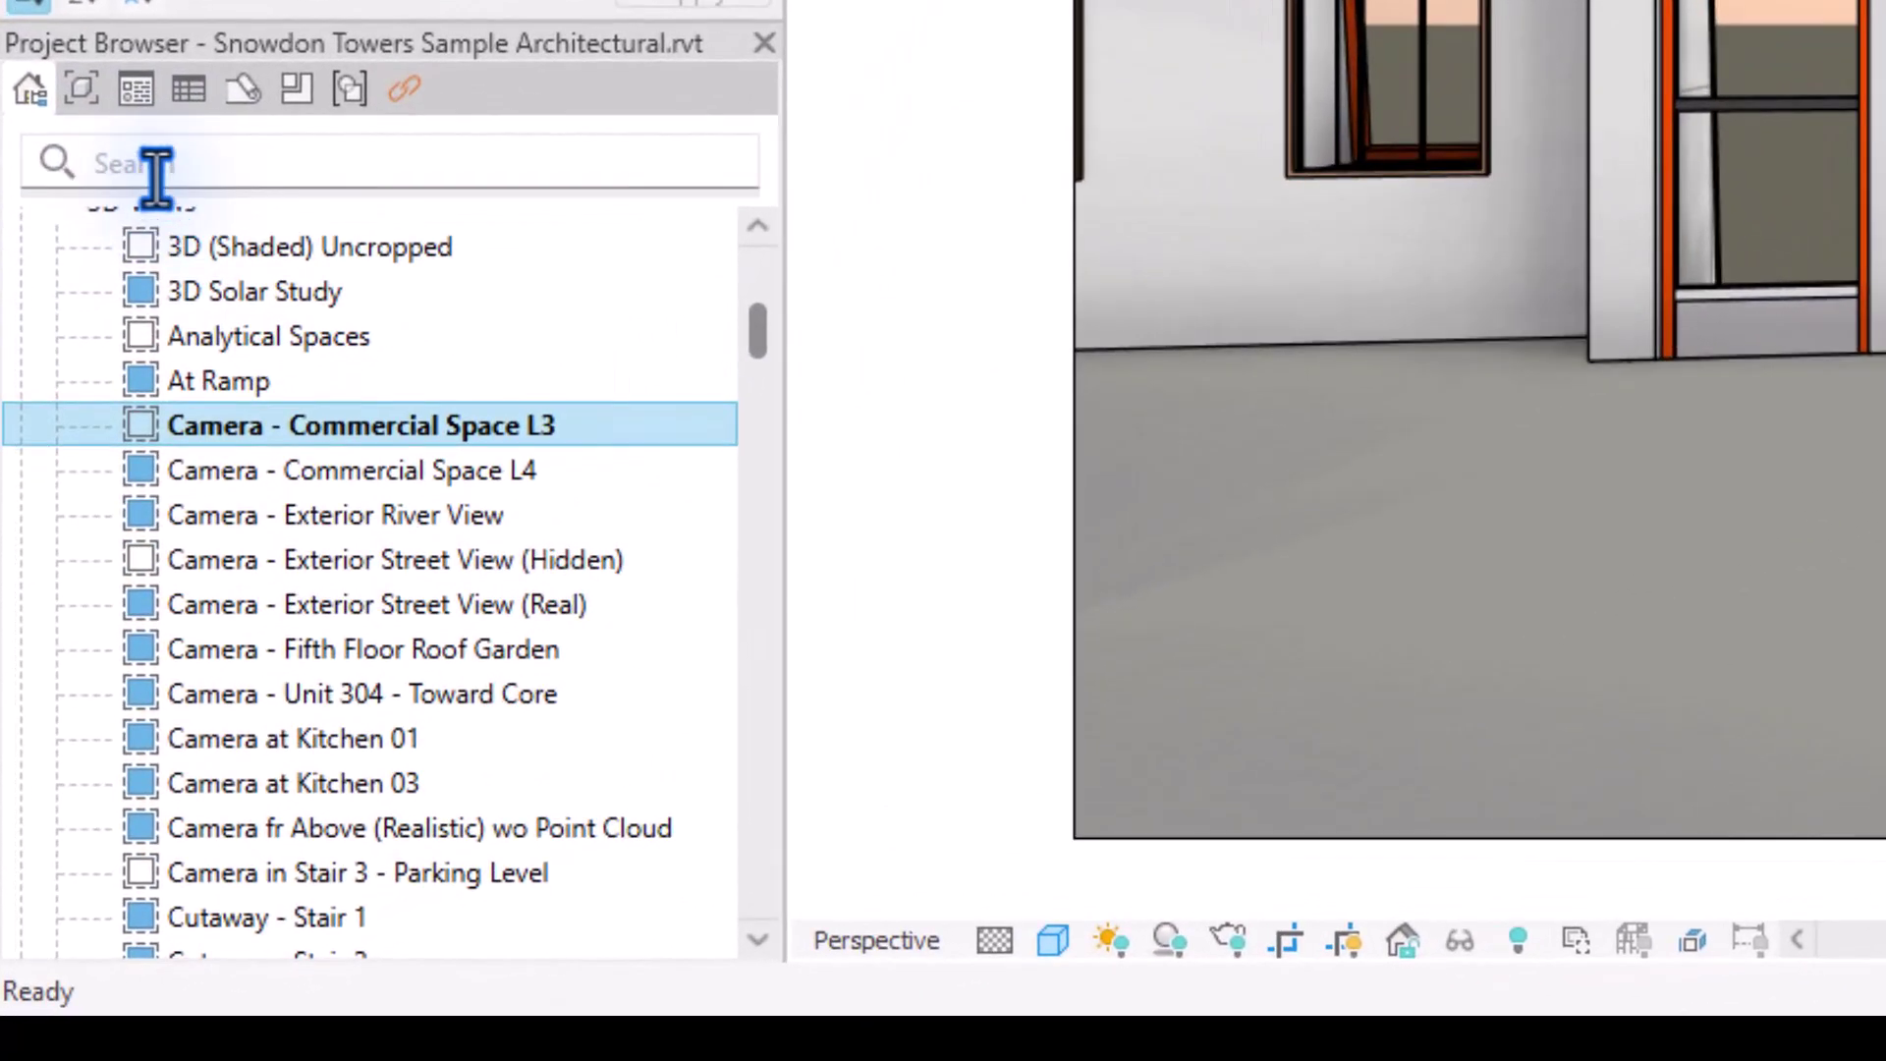
# Step: Filter the Project Browser by '3D' and select a curtain wall mullion in the model
pyautogui.click(58, 669)
pyautogui.write('3')
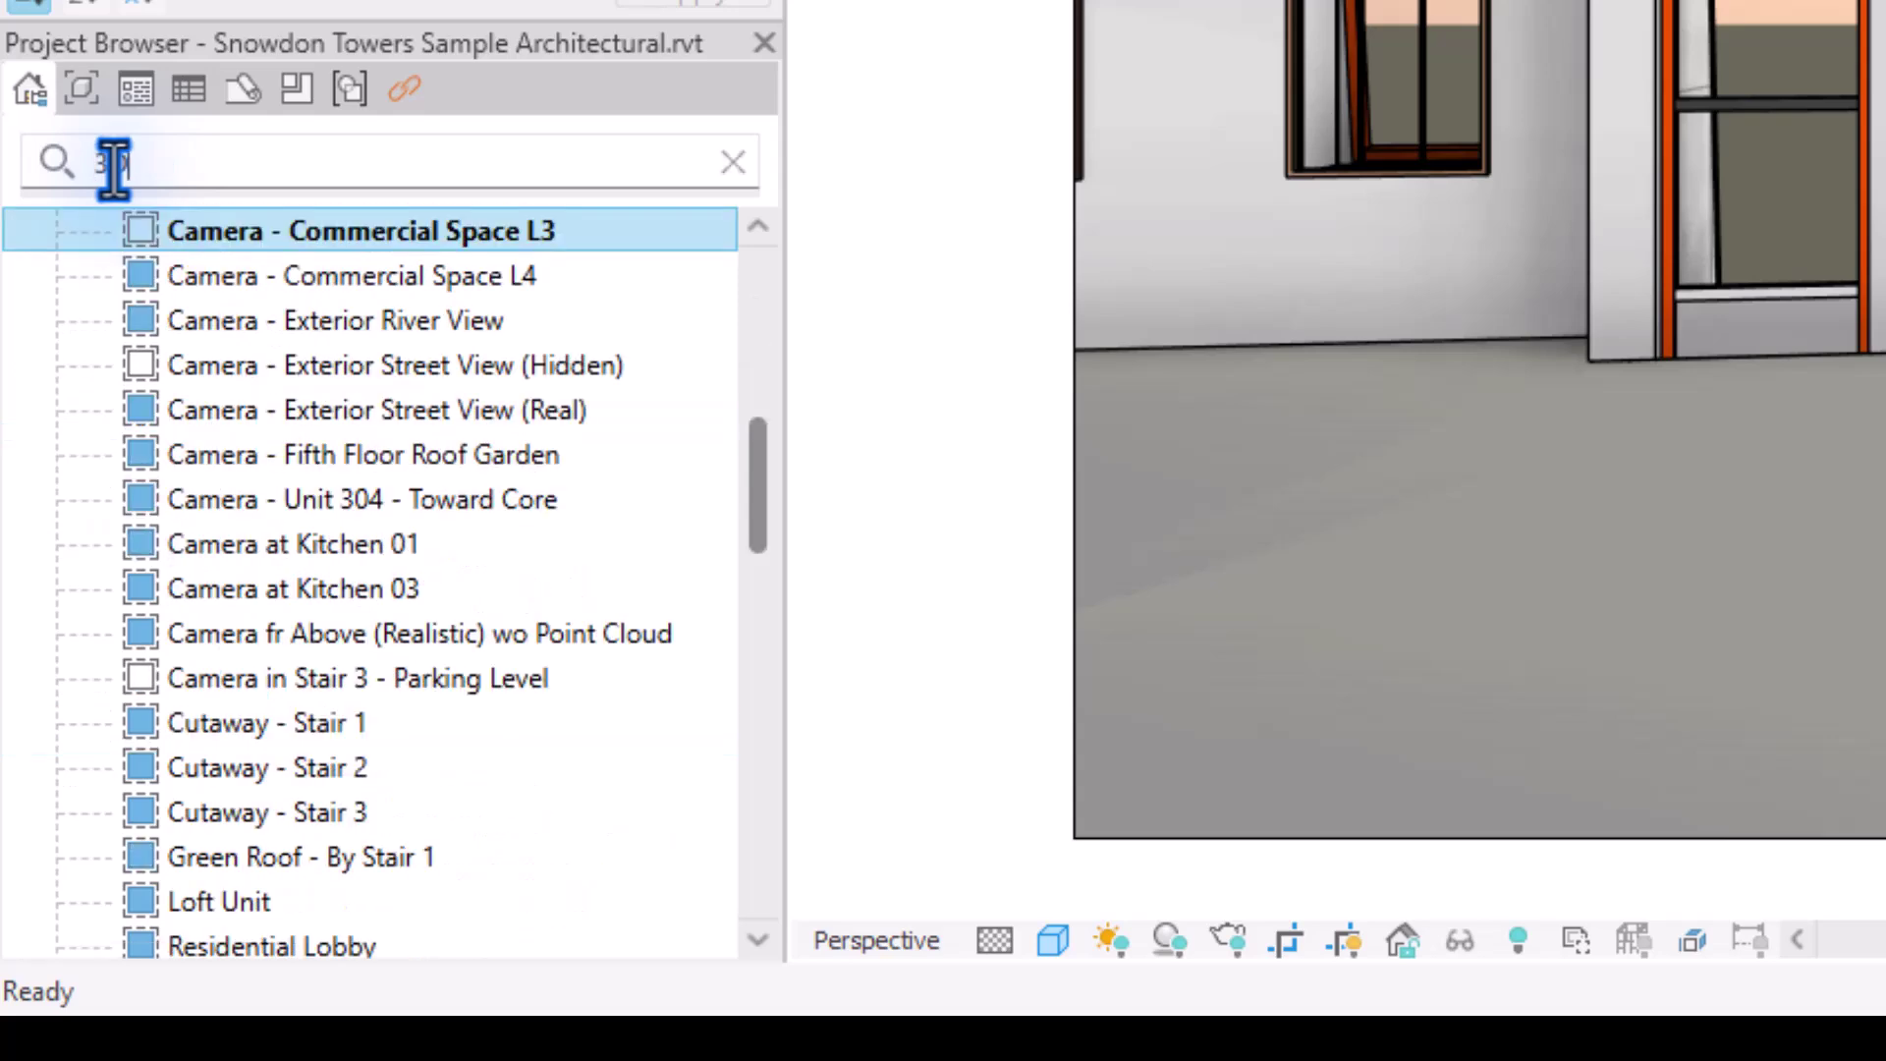
pyautogui.write('D')
pyautogui.moveTo(756, 492); pyautogui.dragTo(969, 432)
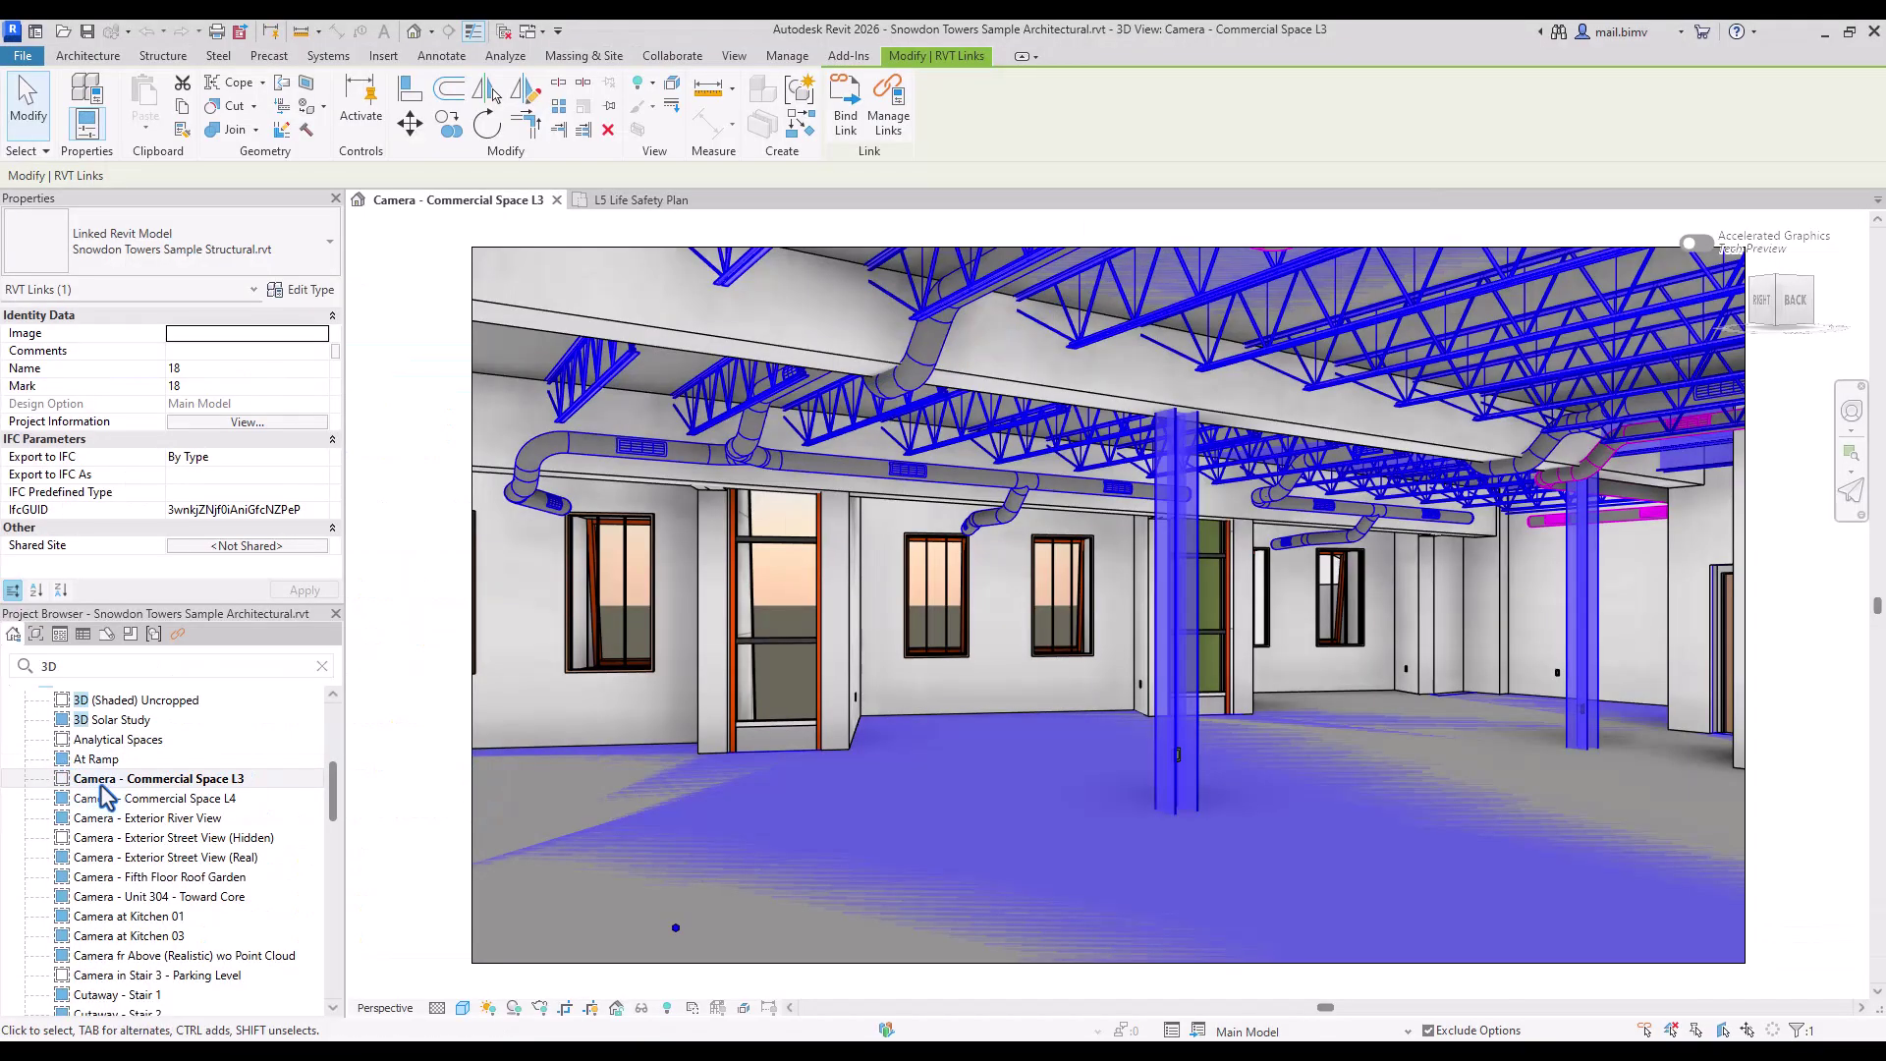
pyautogui.click(133, 776)
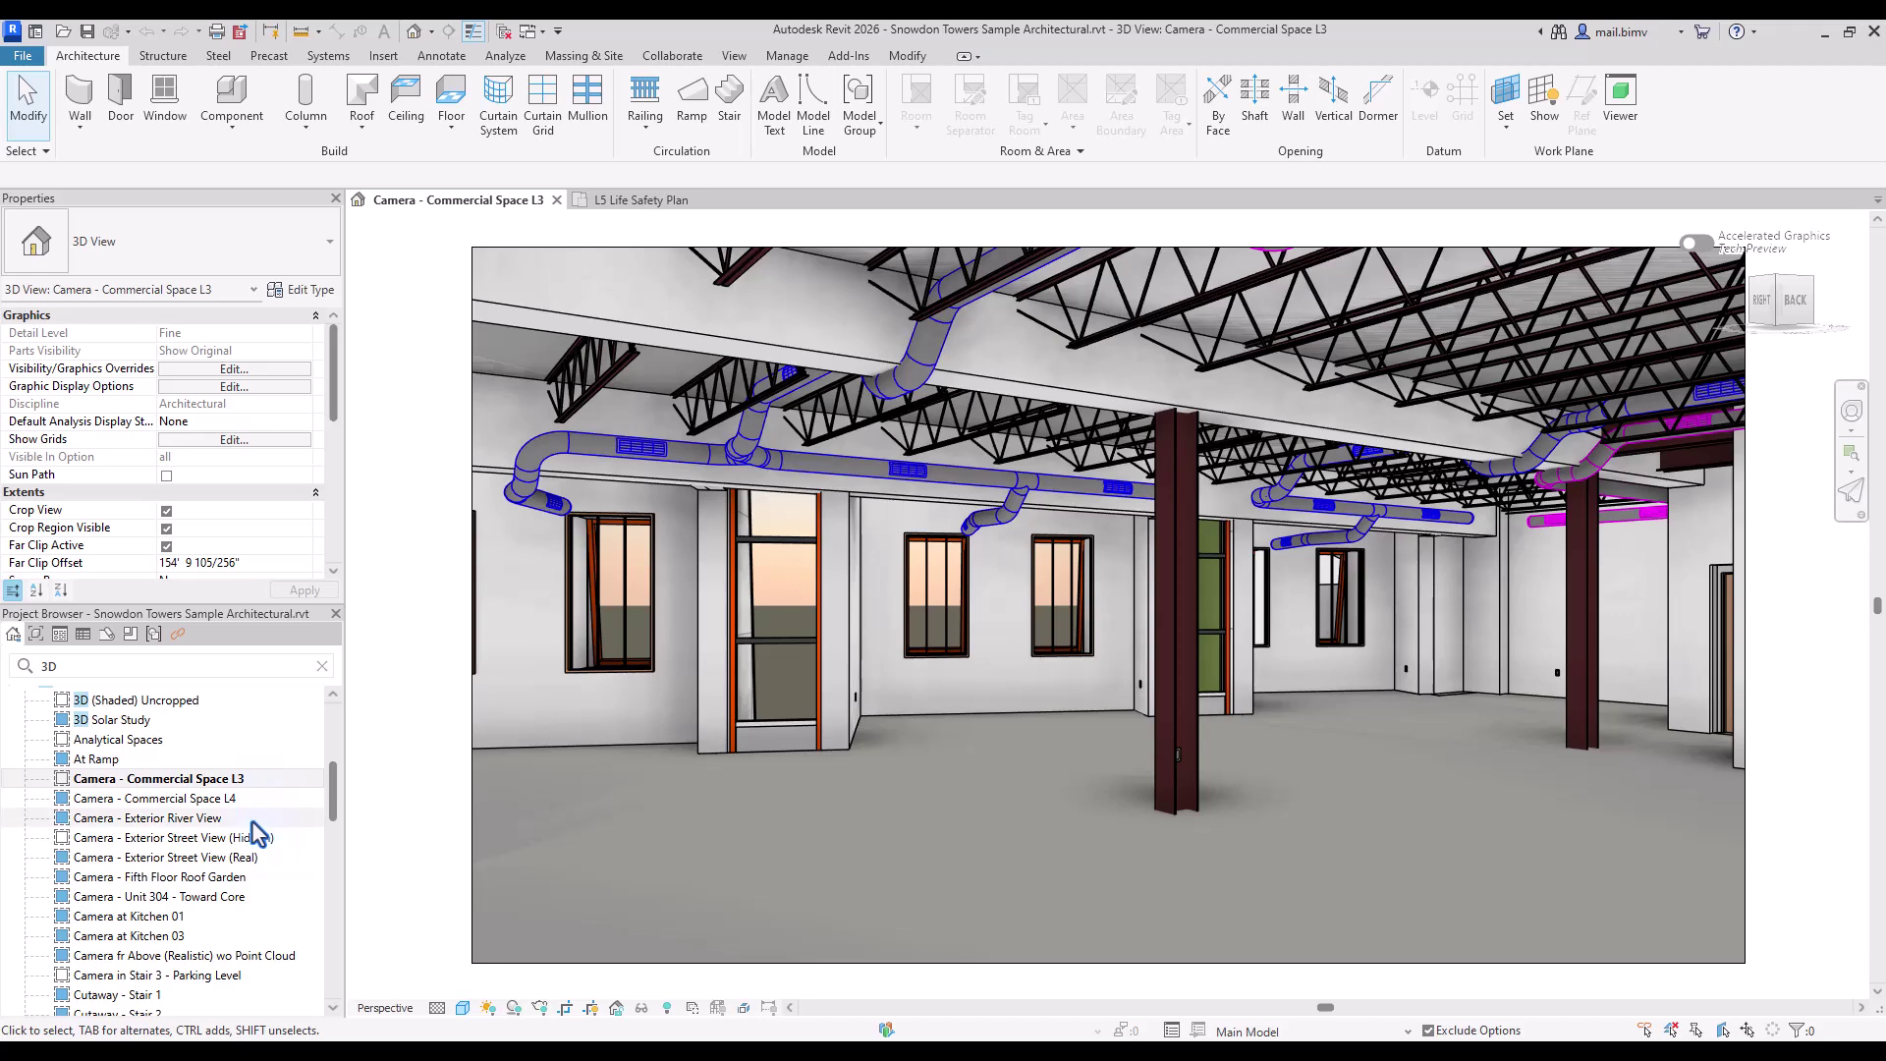
pyautogui.click(797, 640)
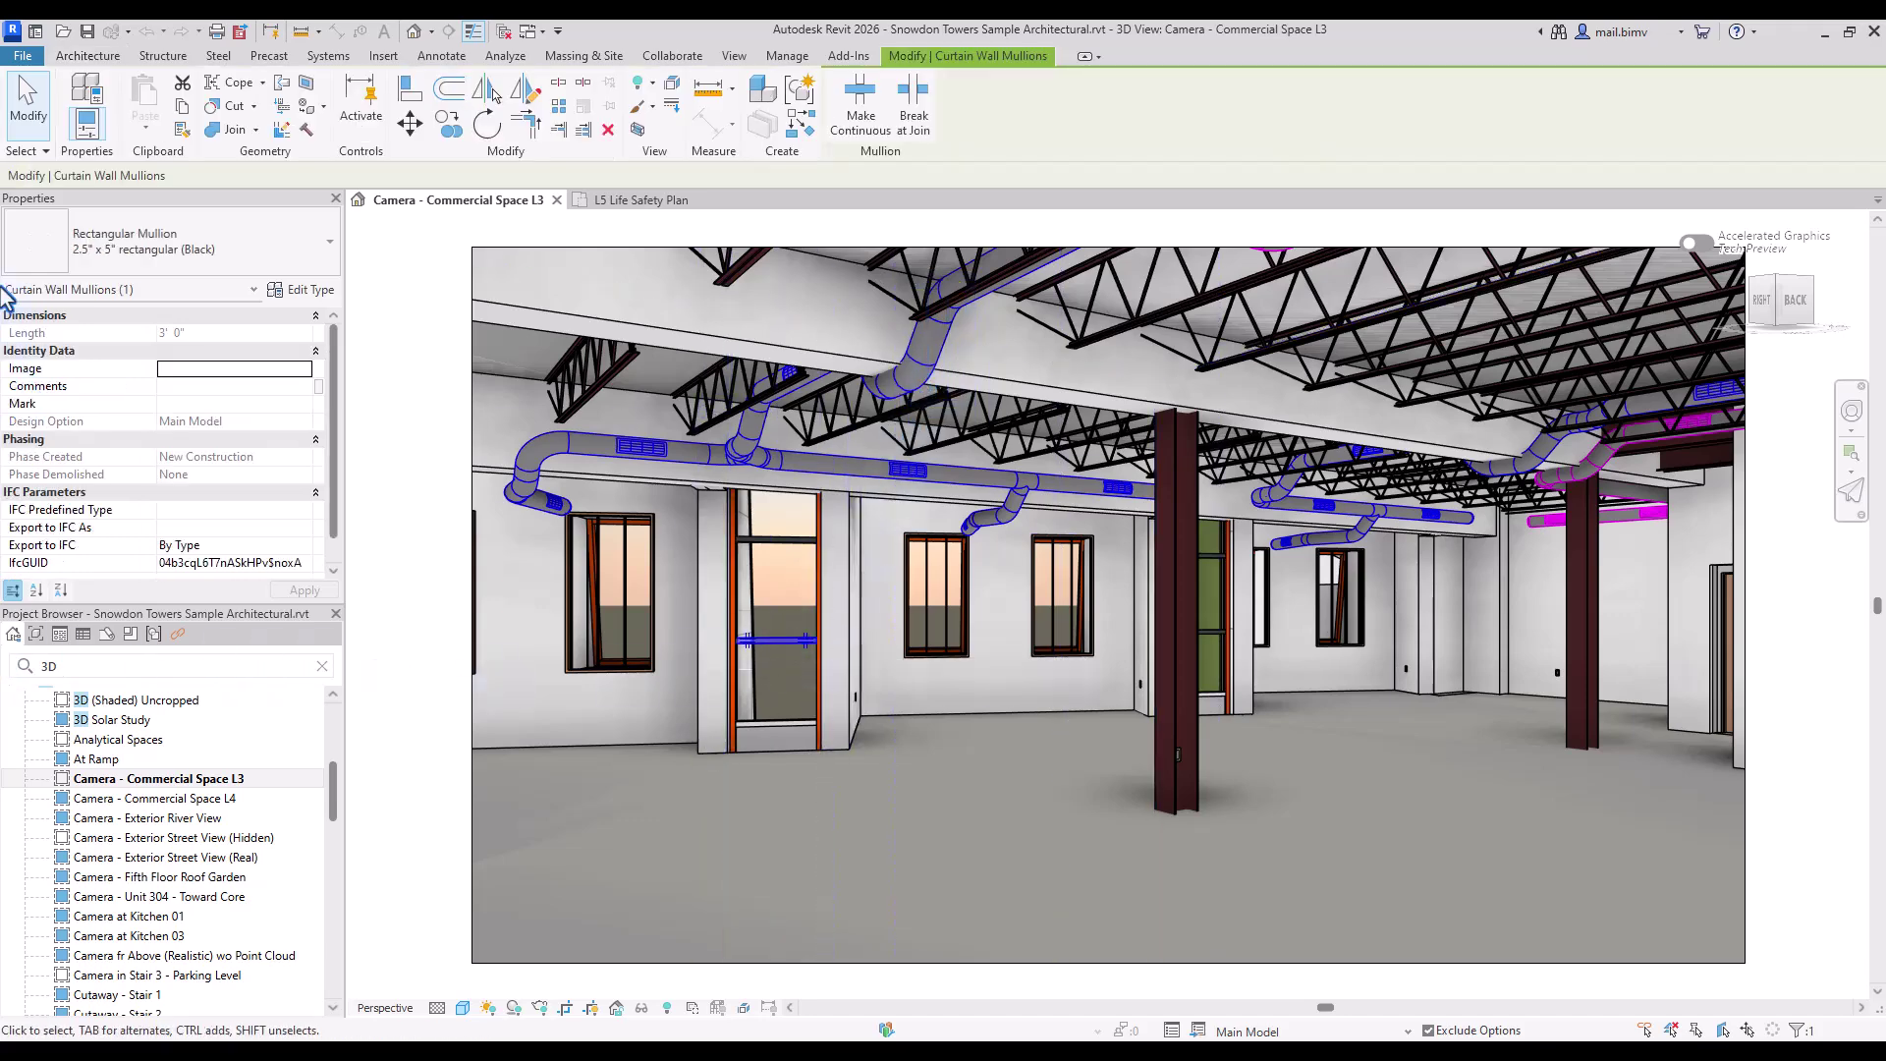
# Step: Filter by 'Rectang', select the Rectangular Mullion family, then clear the search
pyautogui.click(88, 779)
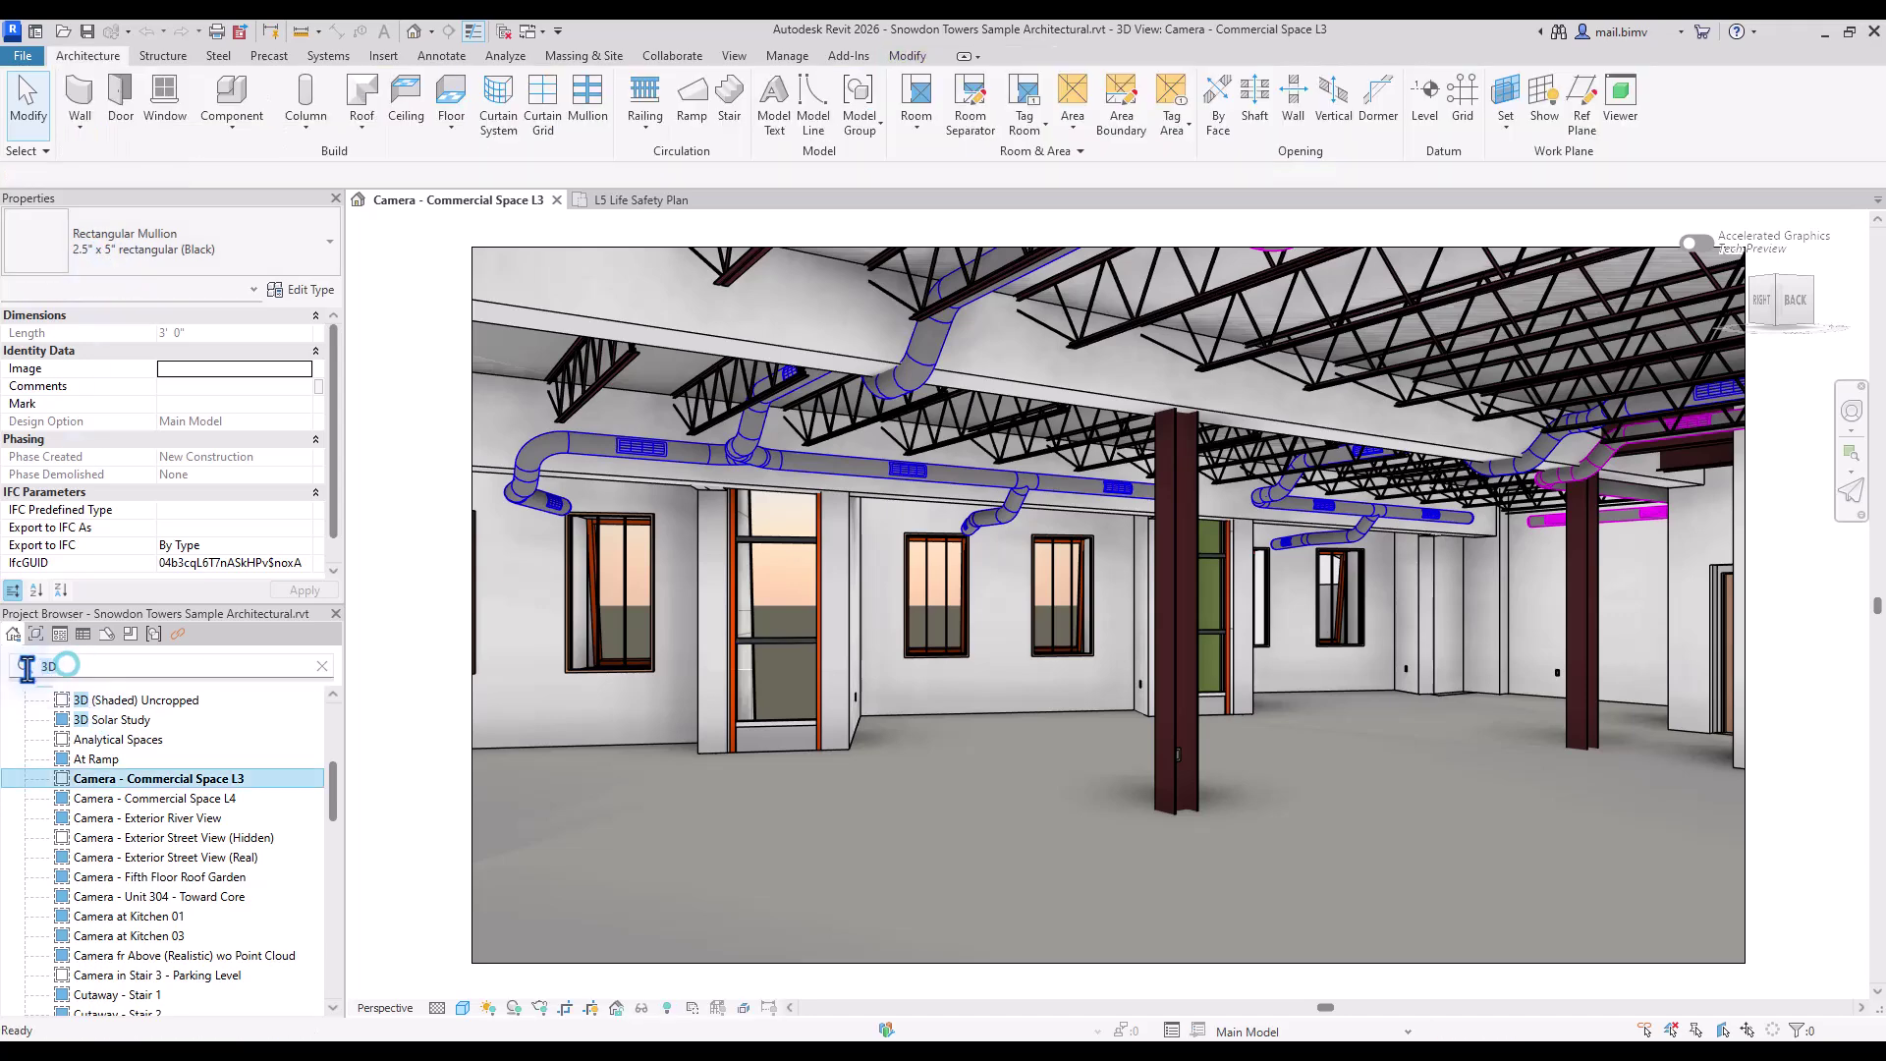
pyautogui.write('Rectang')
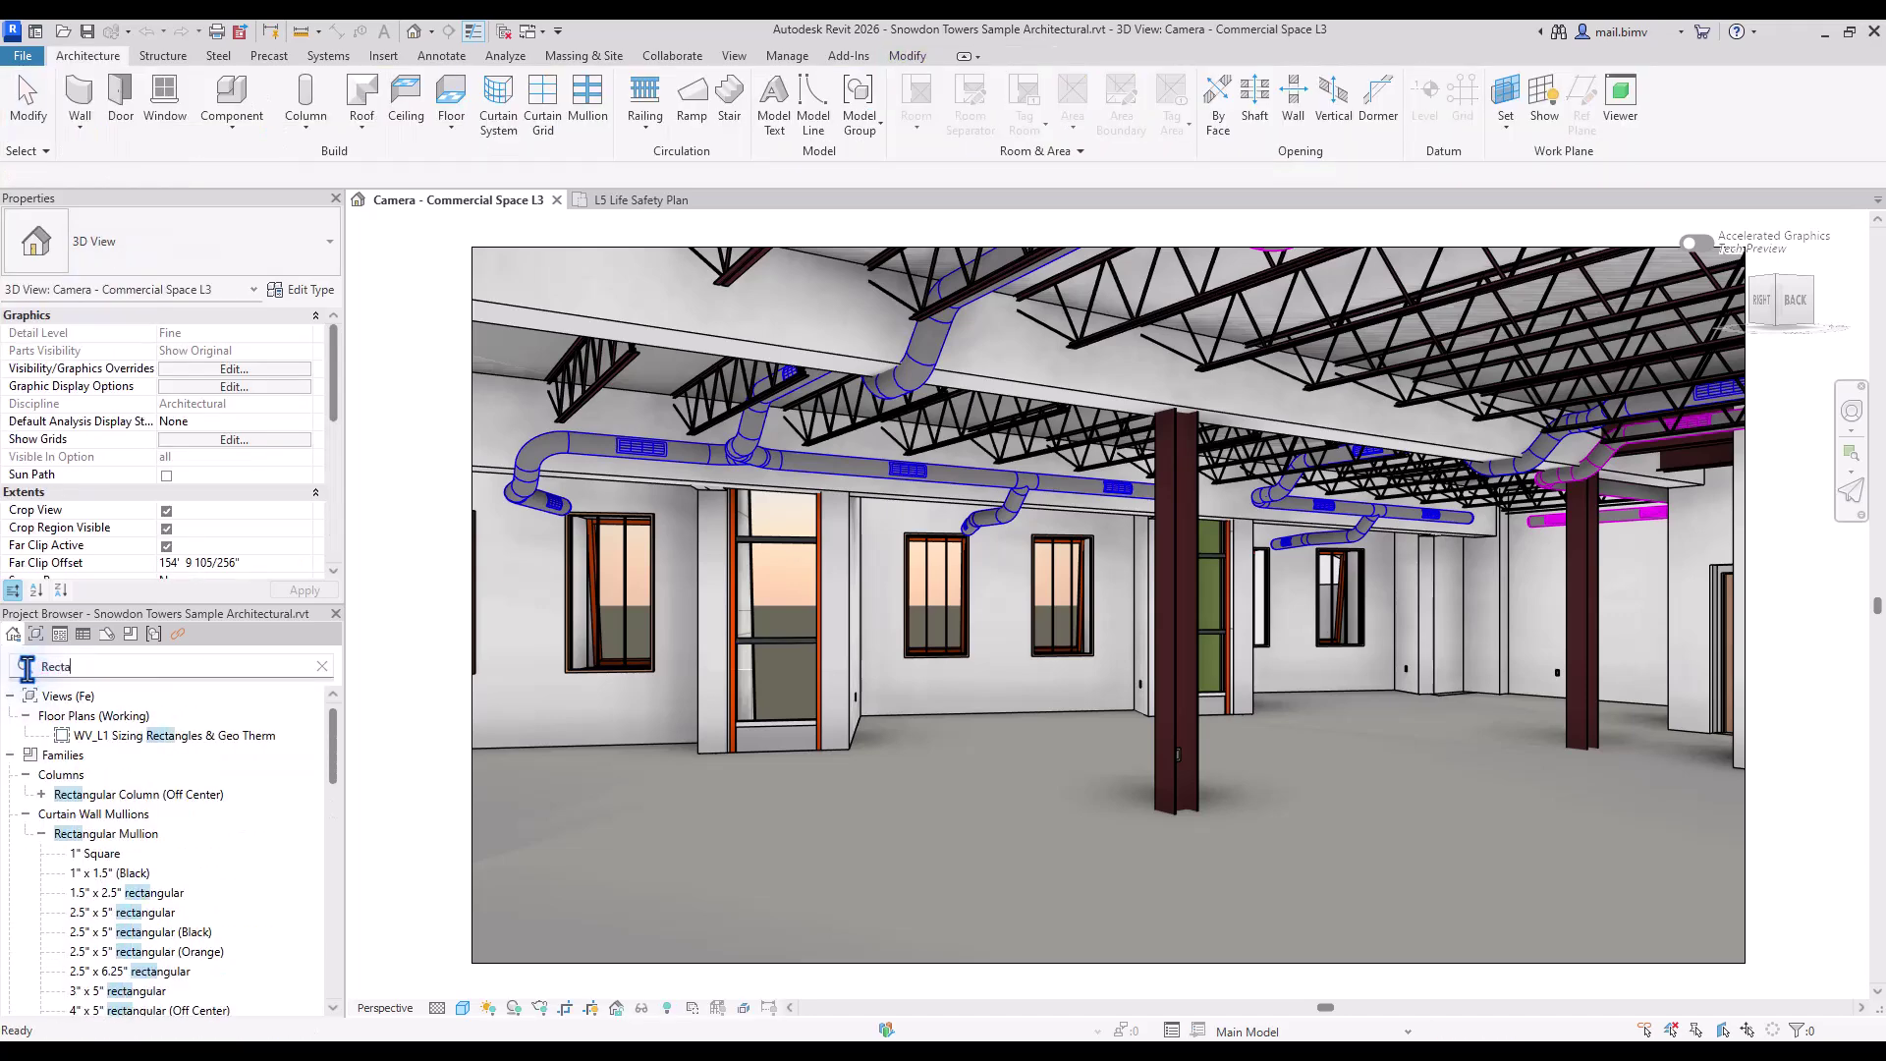
pyautogui.click(113, 833)
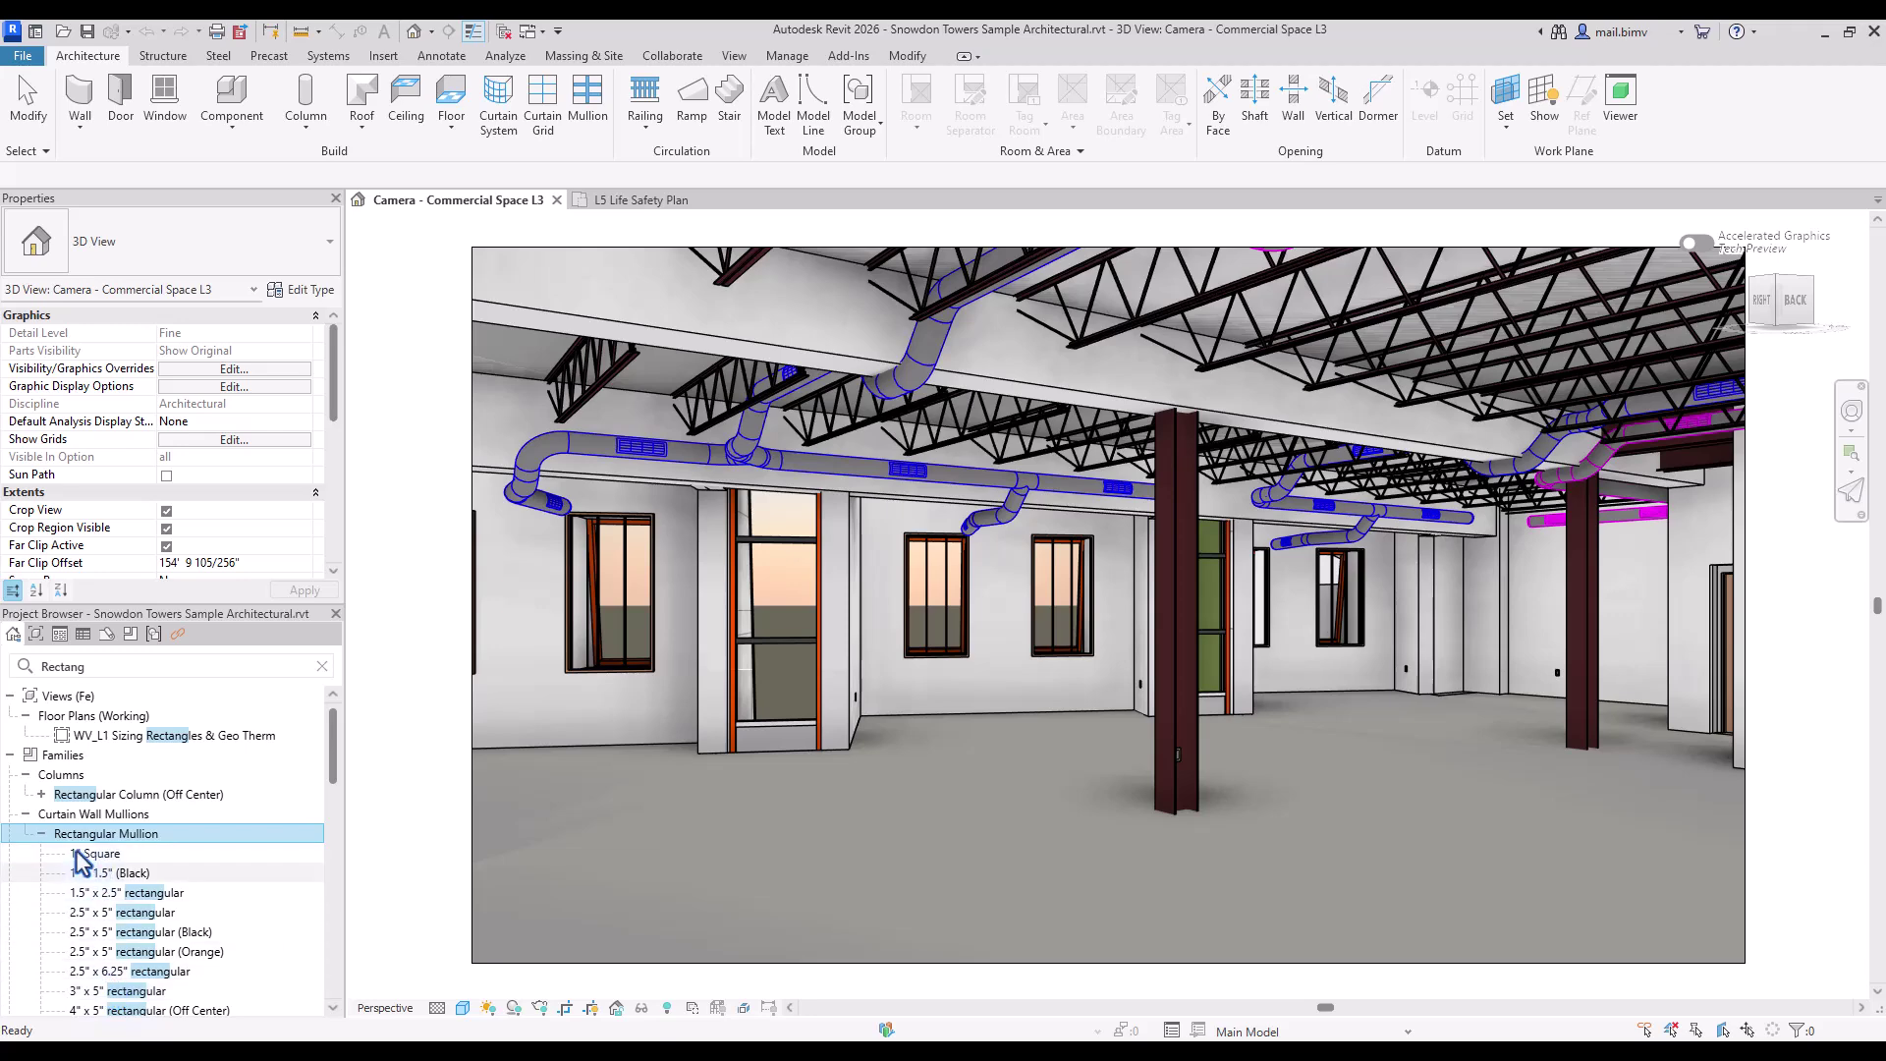
pyautogui.click(321, 666)
pyautogui.moveTo(328, 757); pyautogui.dragTo(300, 708)
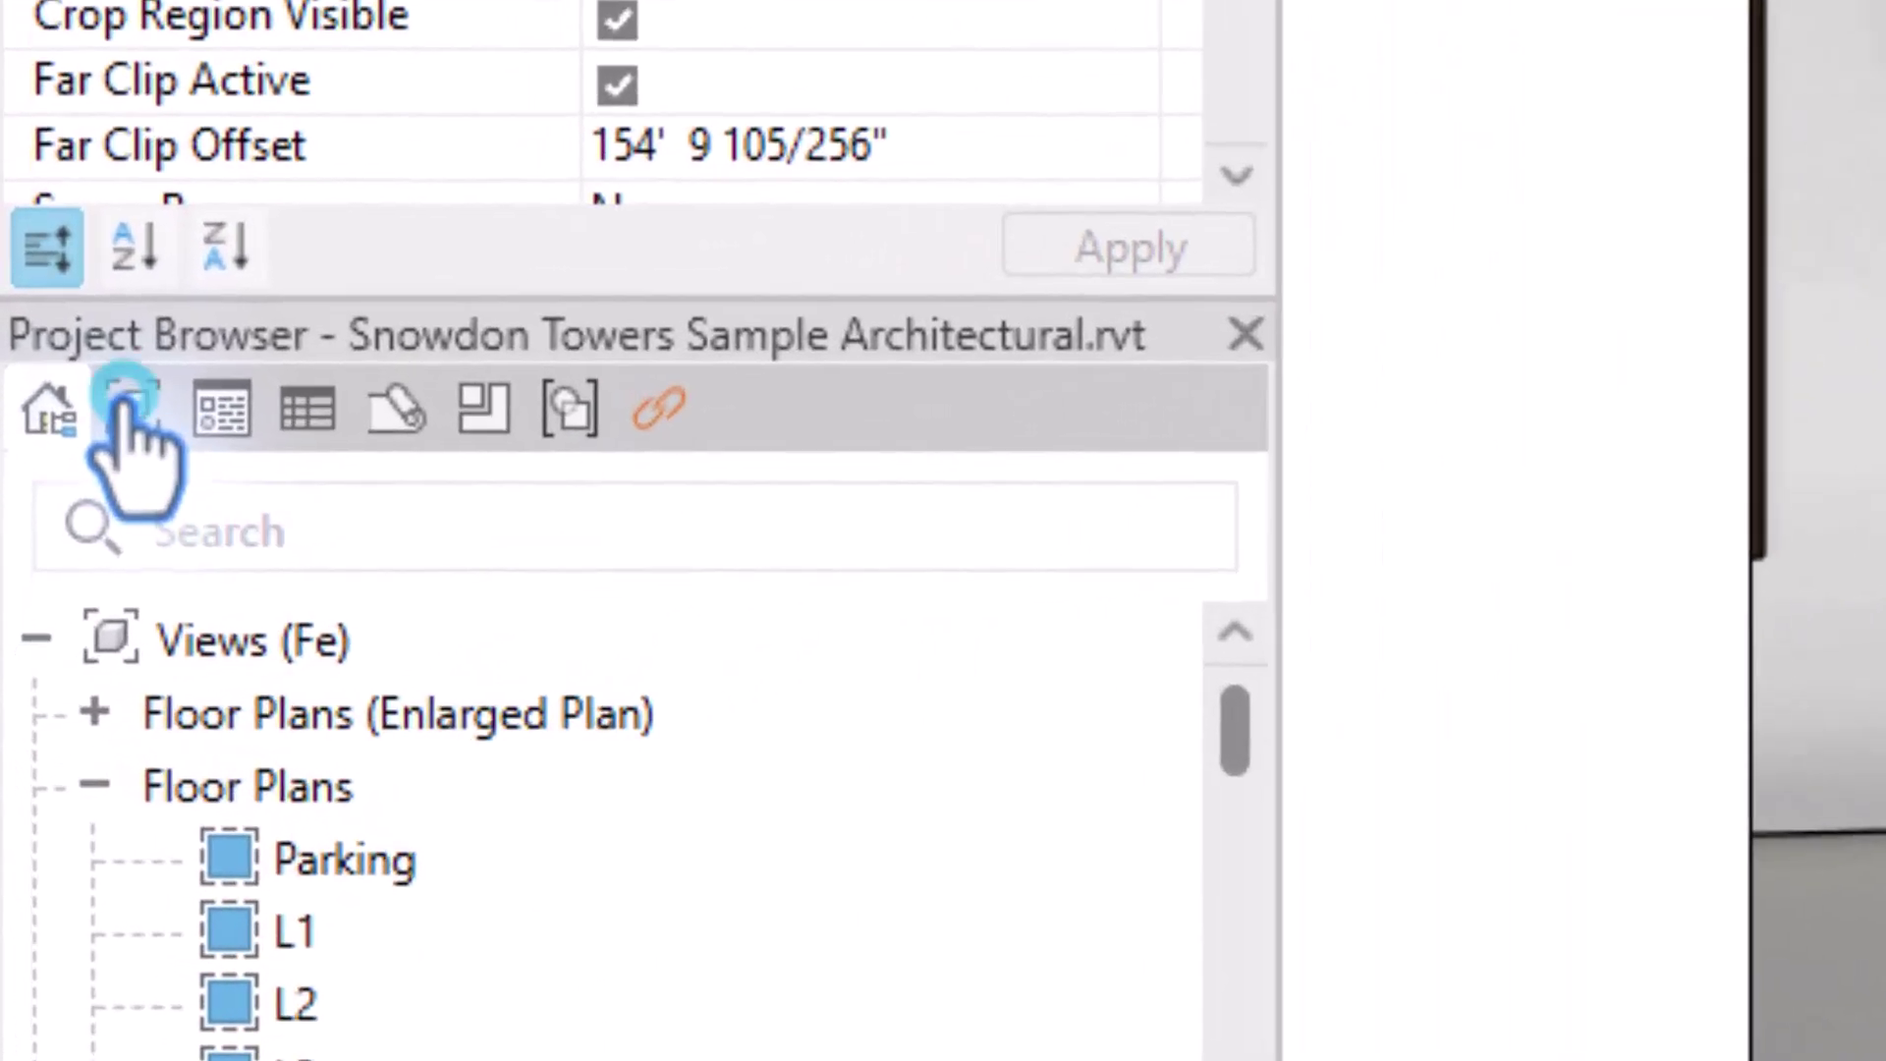
pyautogui.click(38, 636)
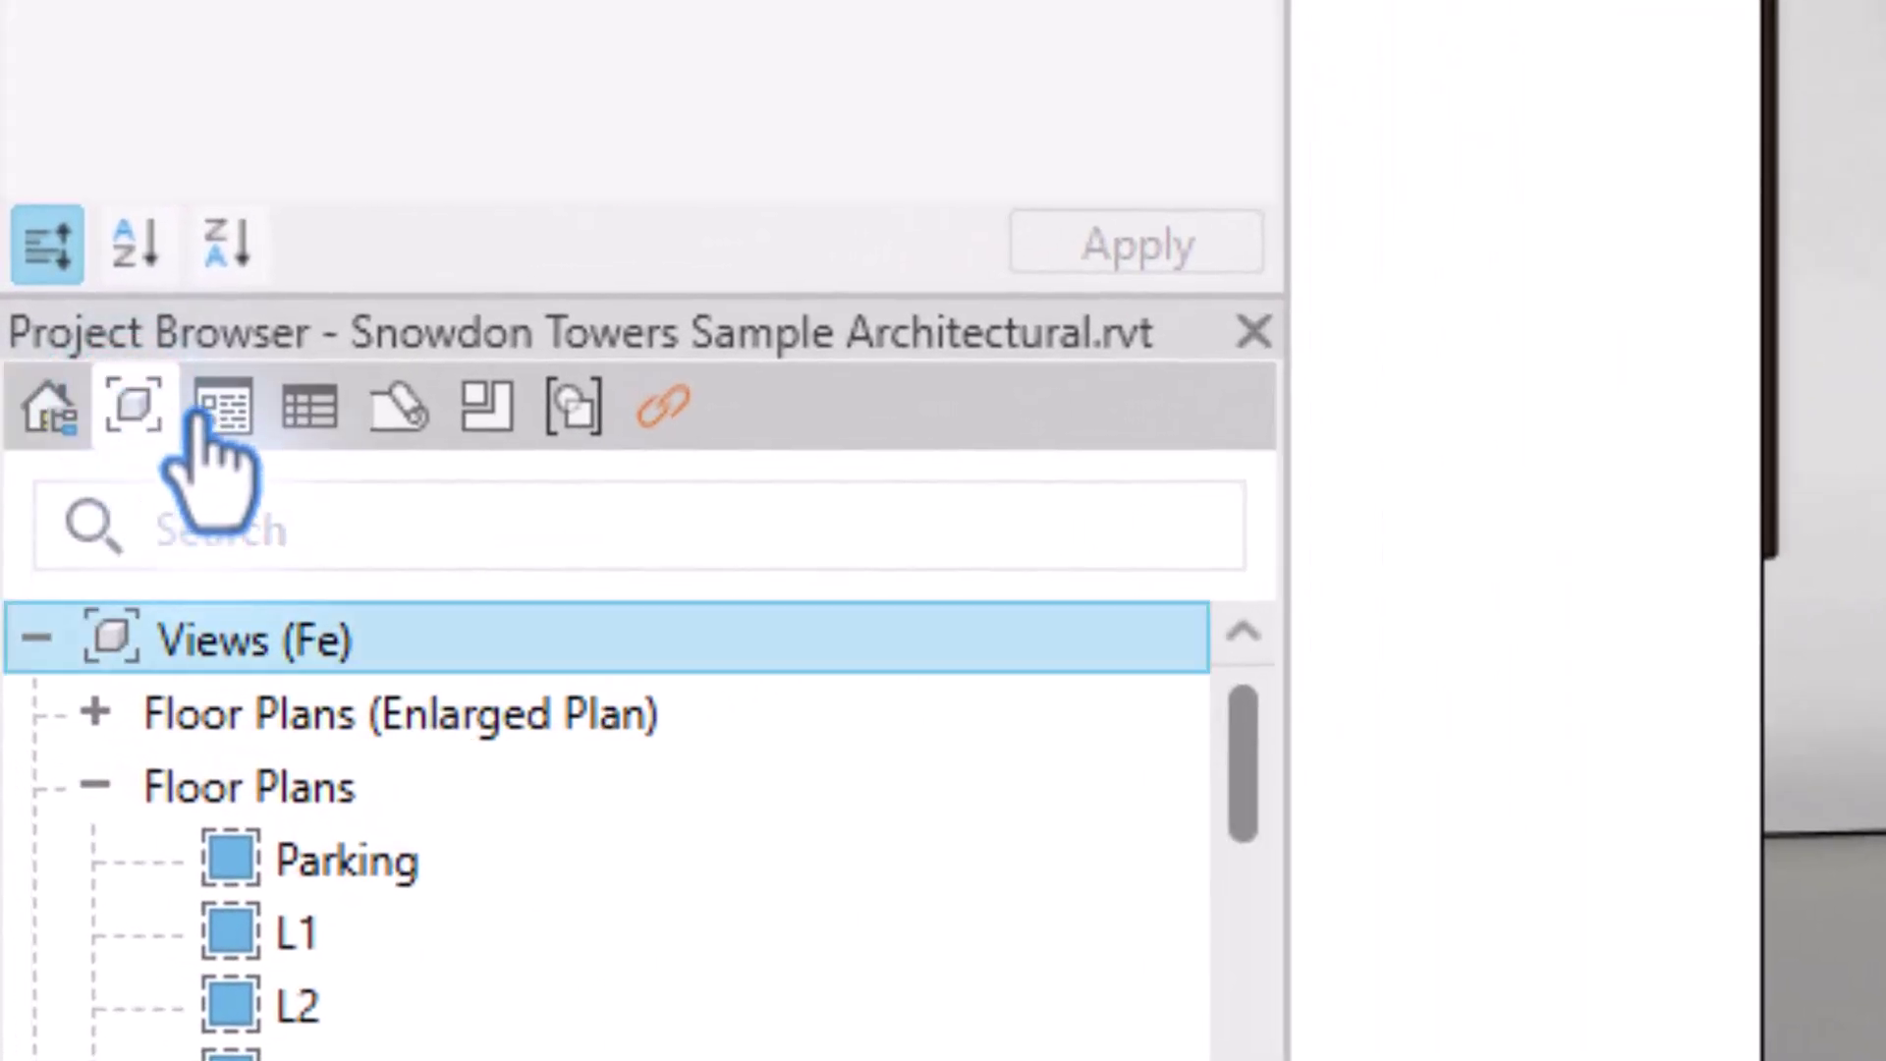
pyautogui.click(61, 639)
pyautogui.click(309, 407)
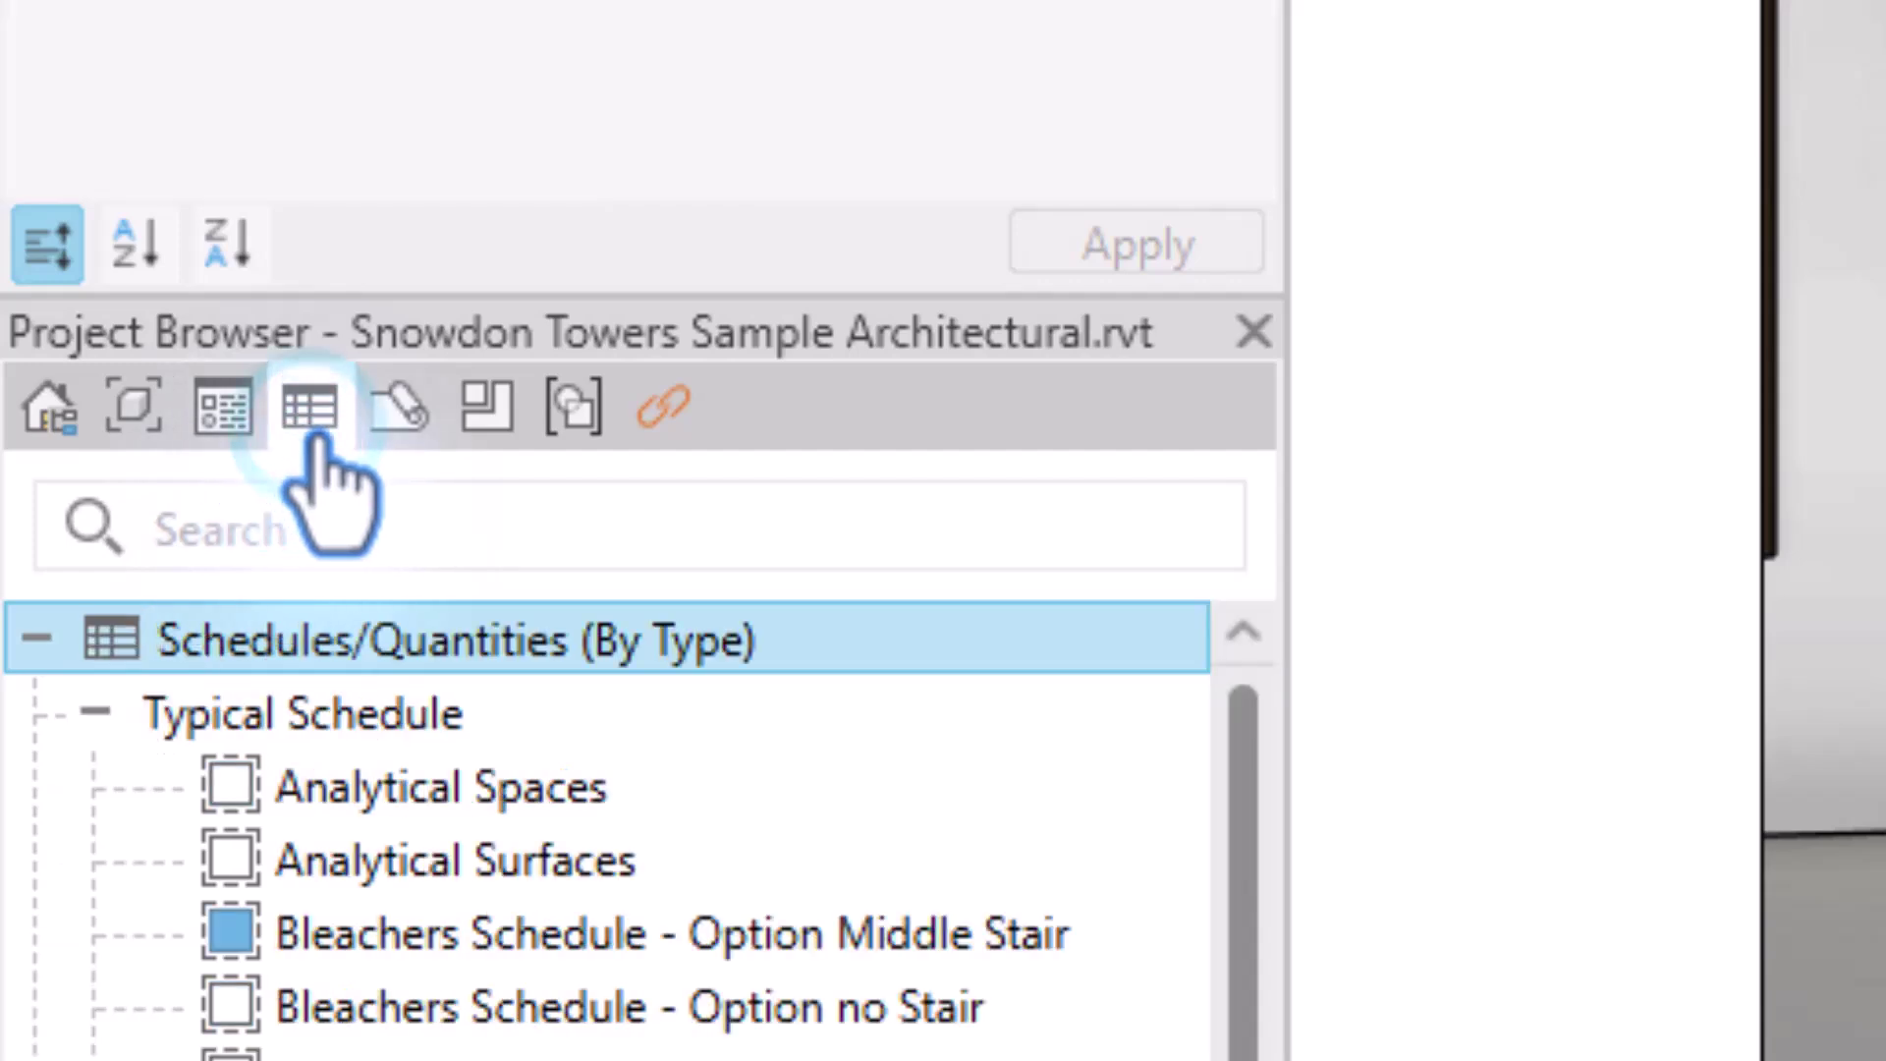
pyautogui.click(401, 431)
pyautogui.click(486, 417)
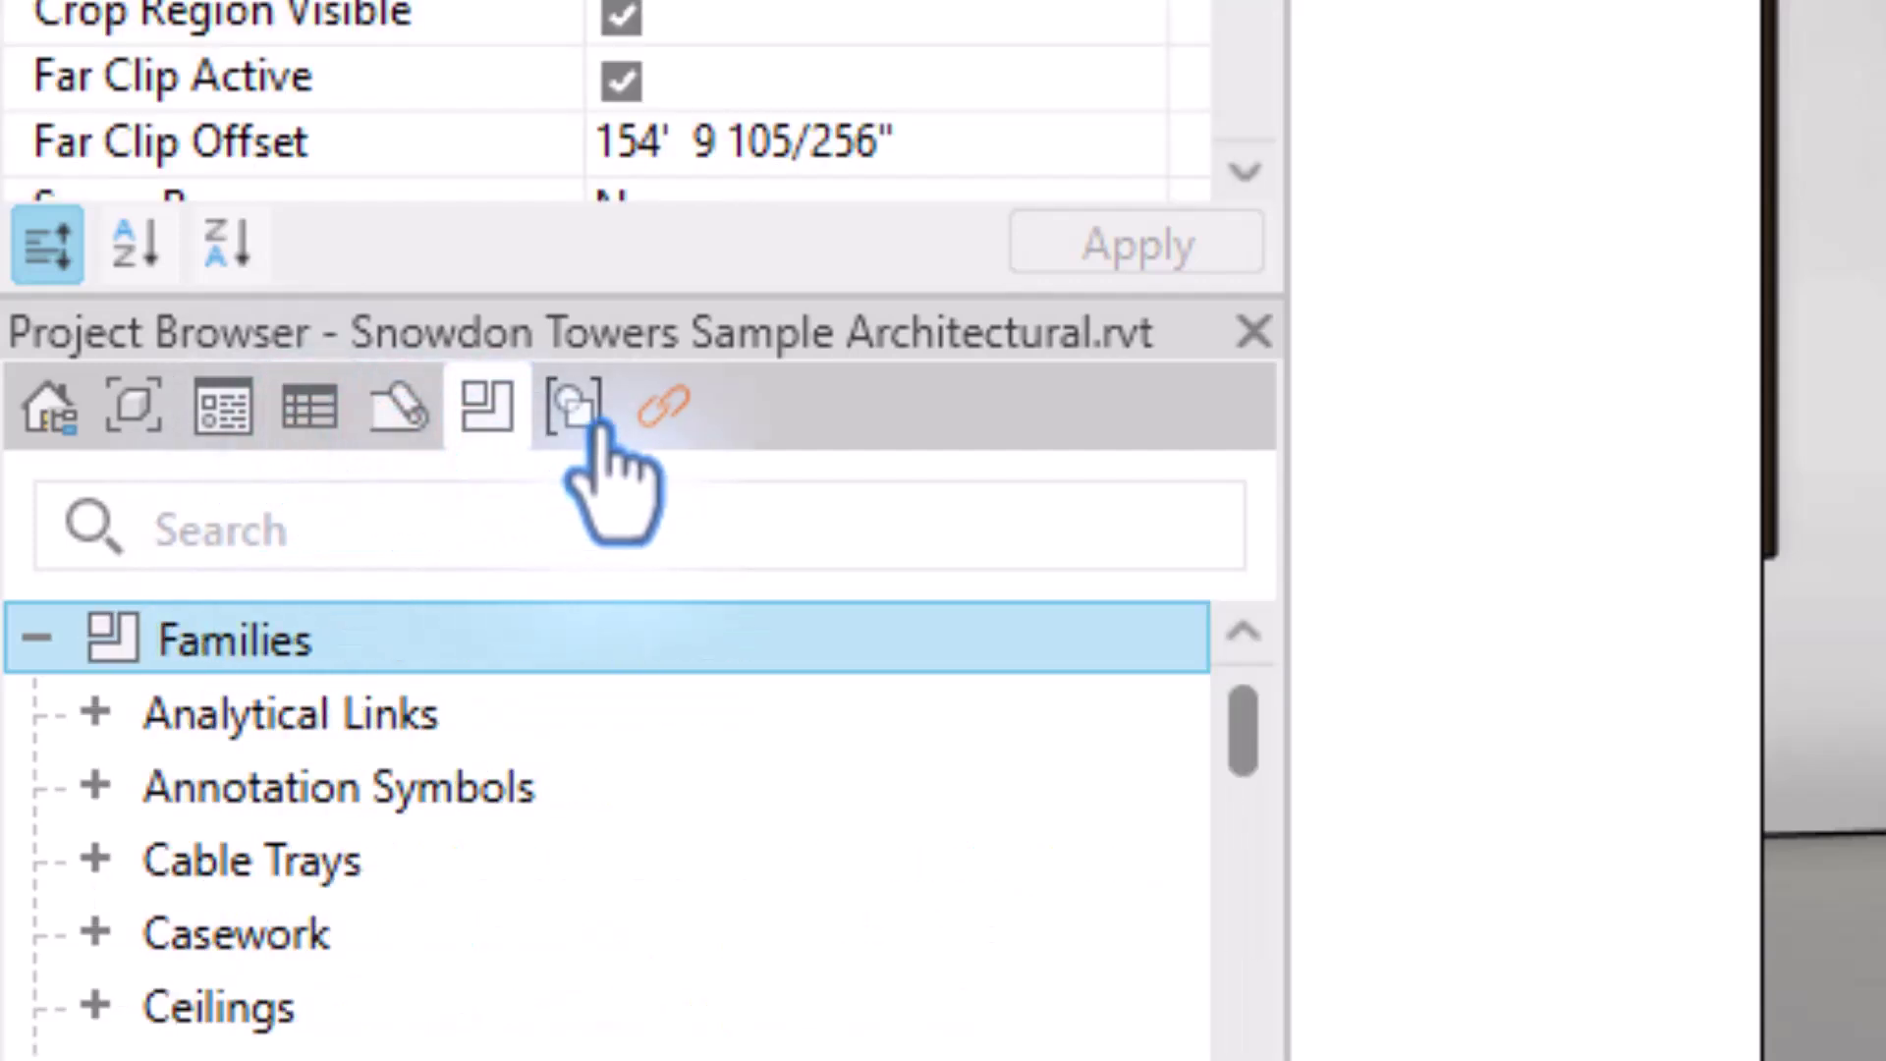
pyautogui.click(126, 413)
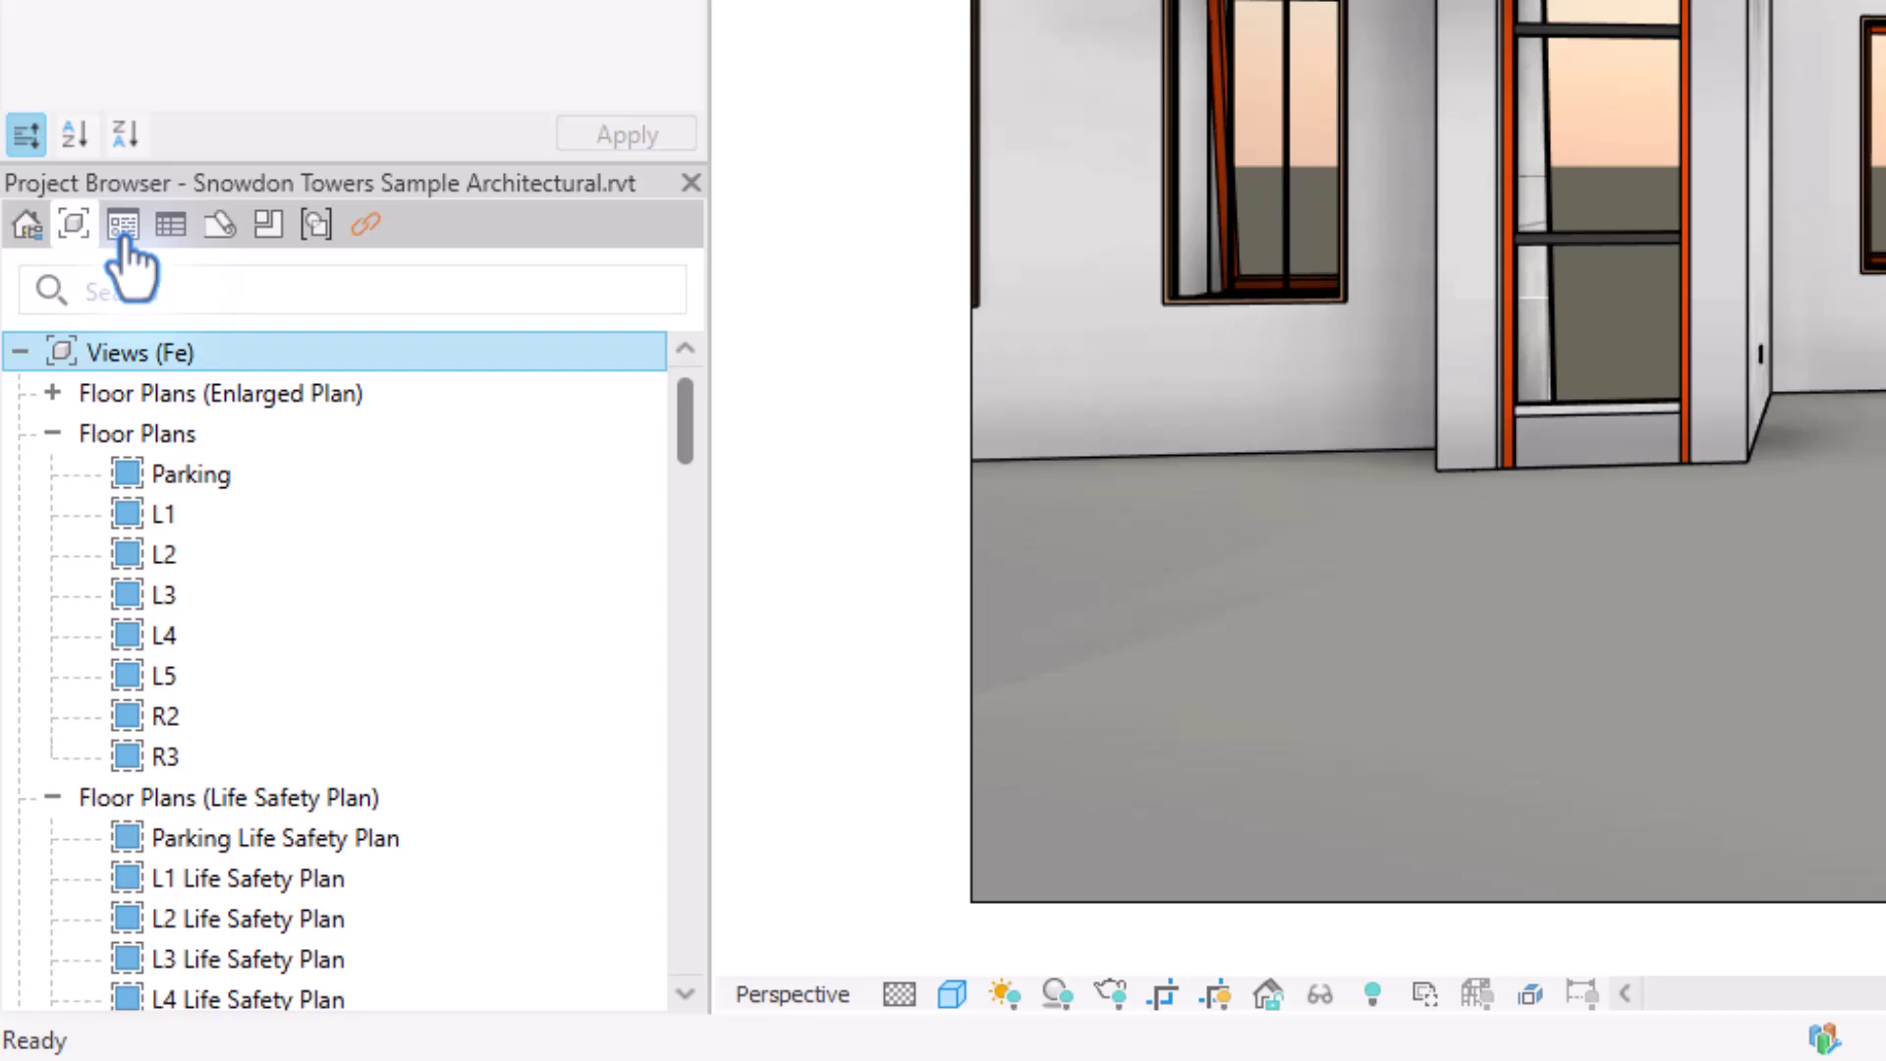
pyautogui.click(224, 406)
pyautogui.click(170, 224)
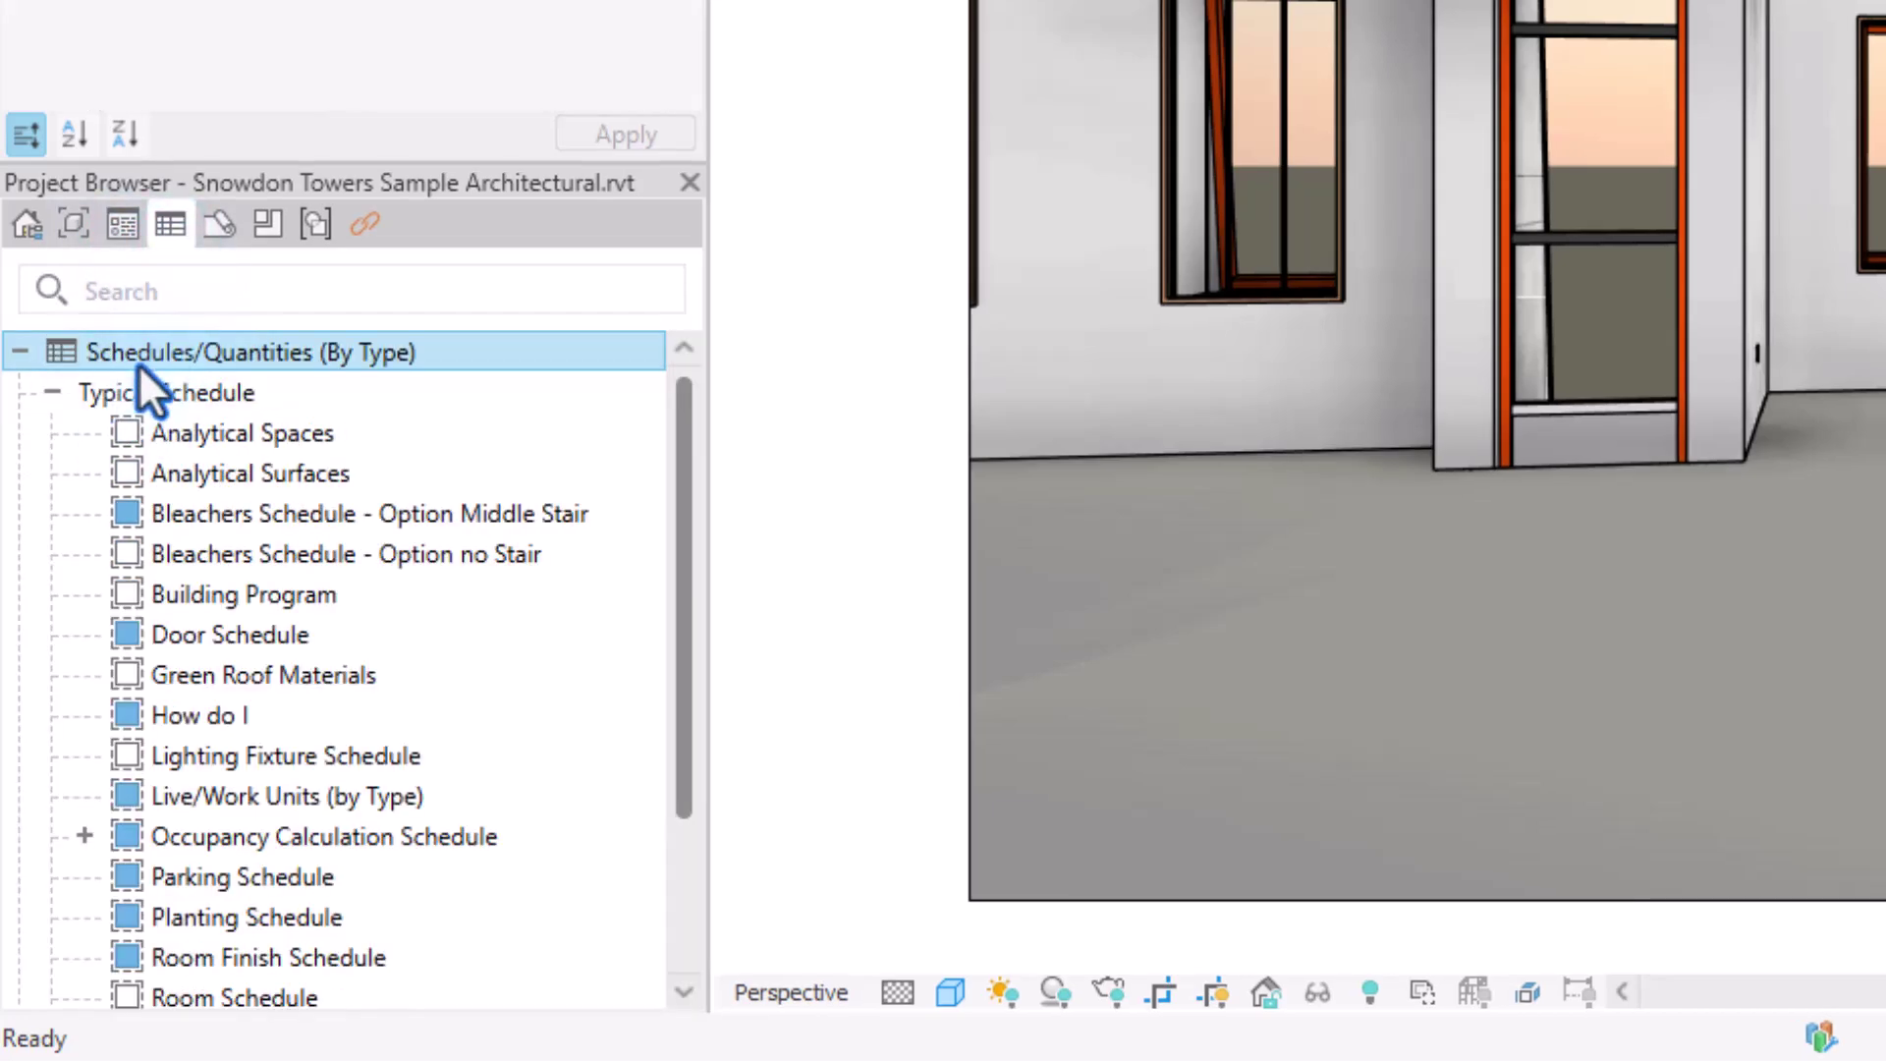
pyautogui.click(219, 228)
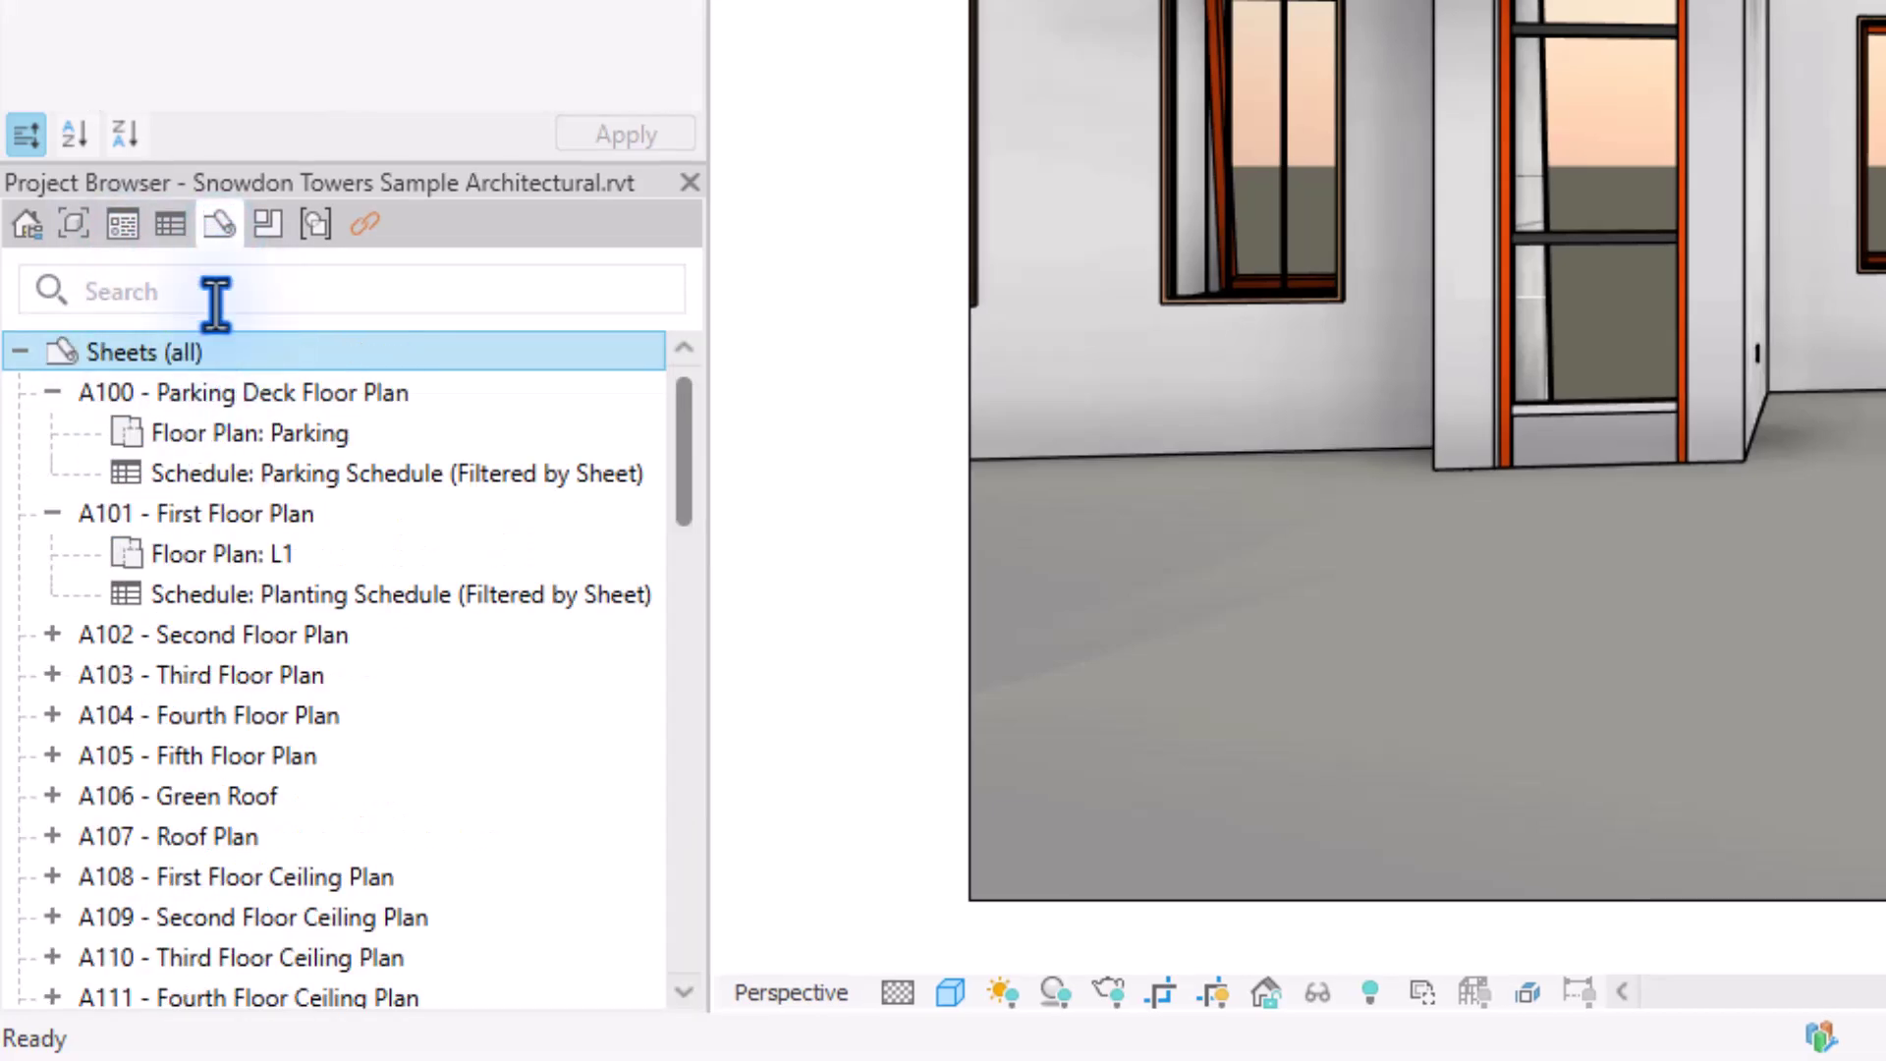
pyautogui.click(267, 224)
pyautogui.click(316, 224)
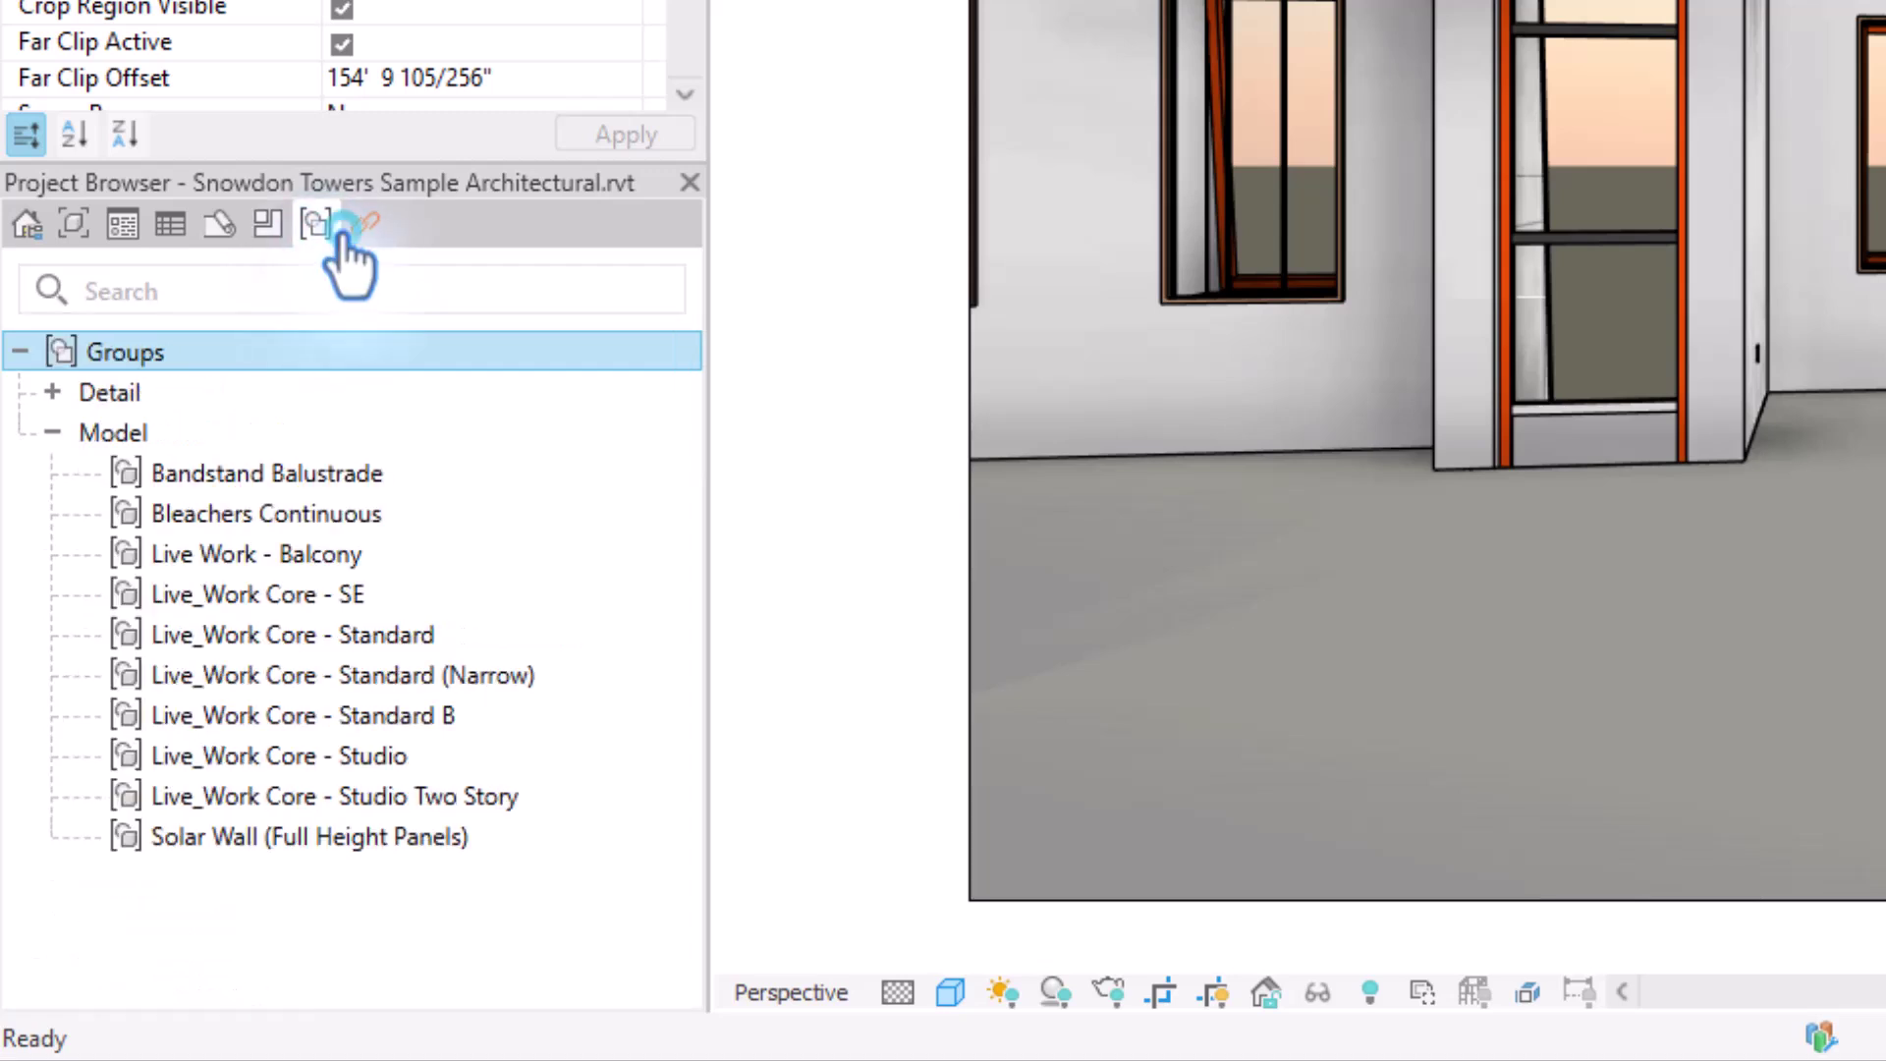
pyautogui.click(365, 224)
pyautogui.click(27, 224)
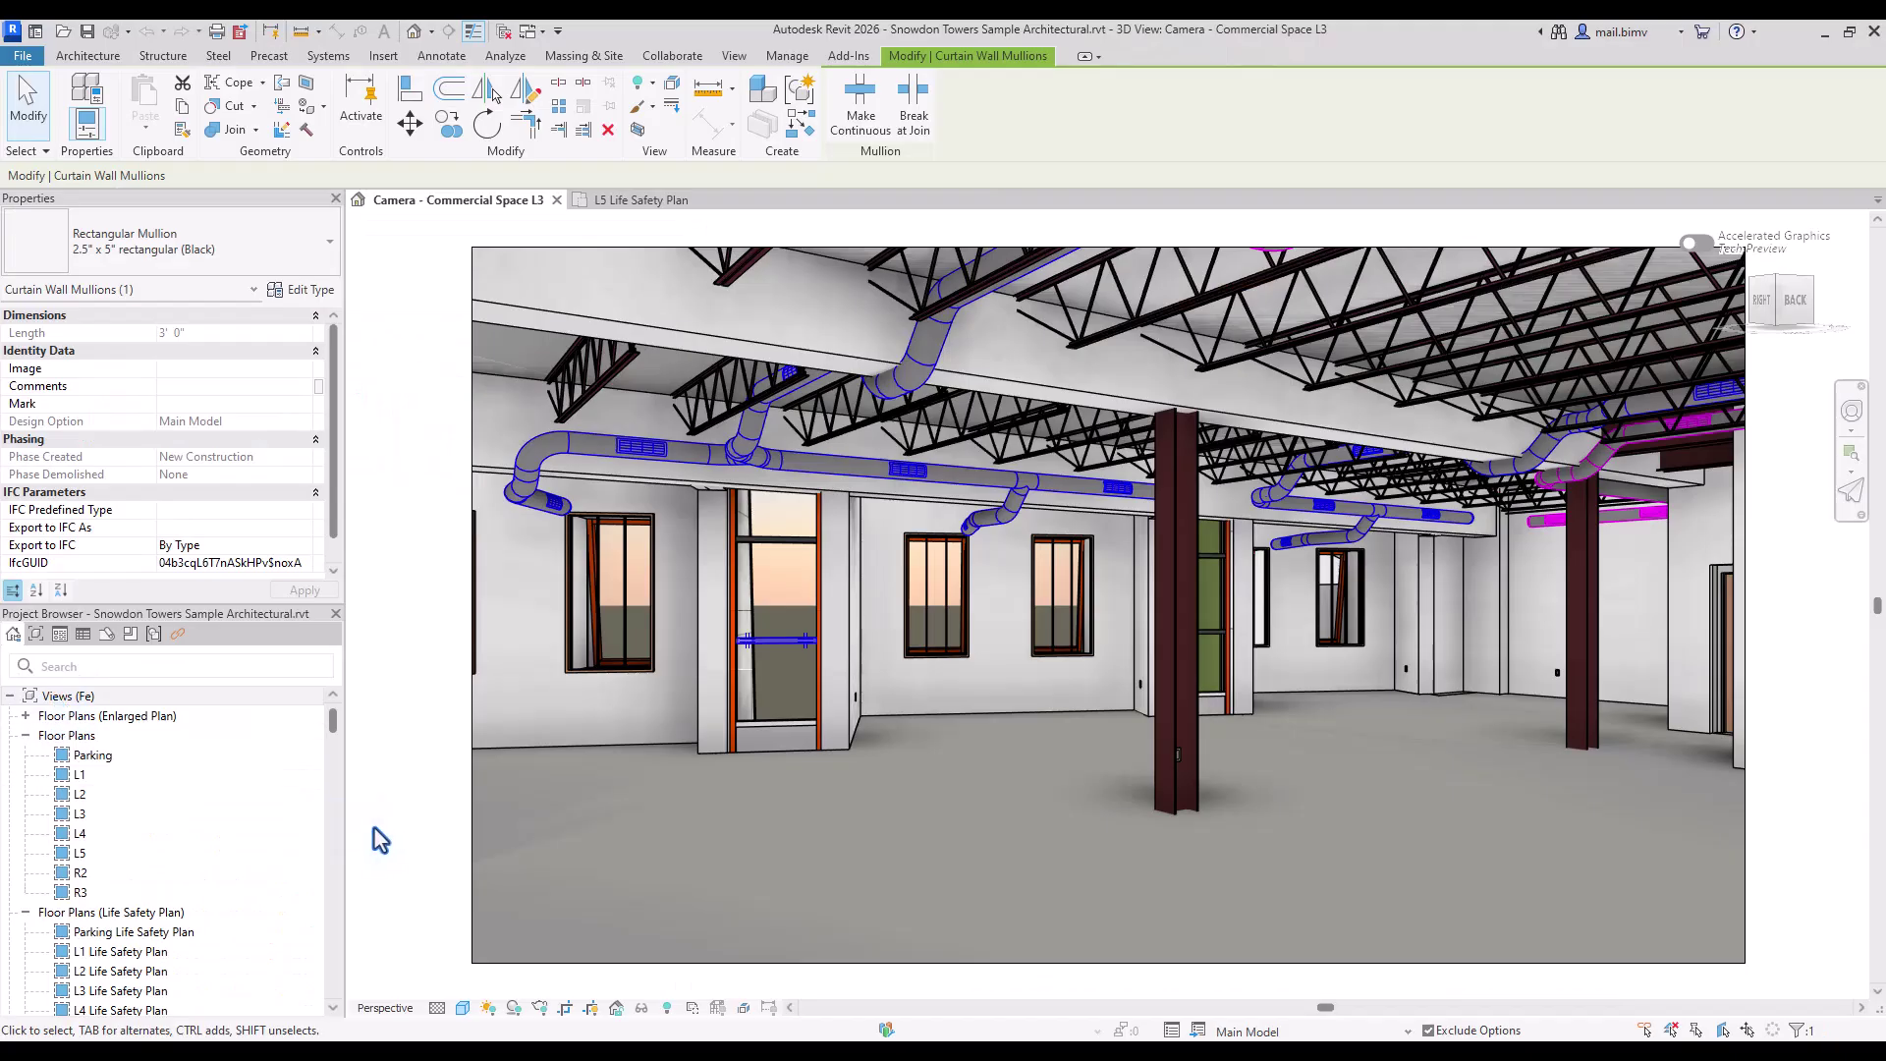
# Step: Deselect the curtain wall mullion and inspect the right-click options for Views and the R2 floor plan
pyautogui.click(388, 841)
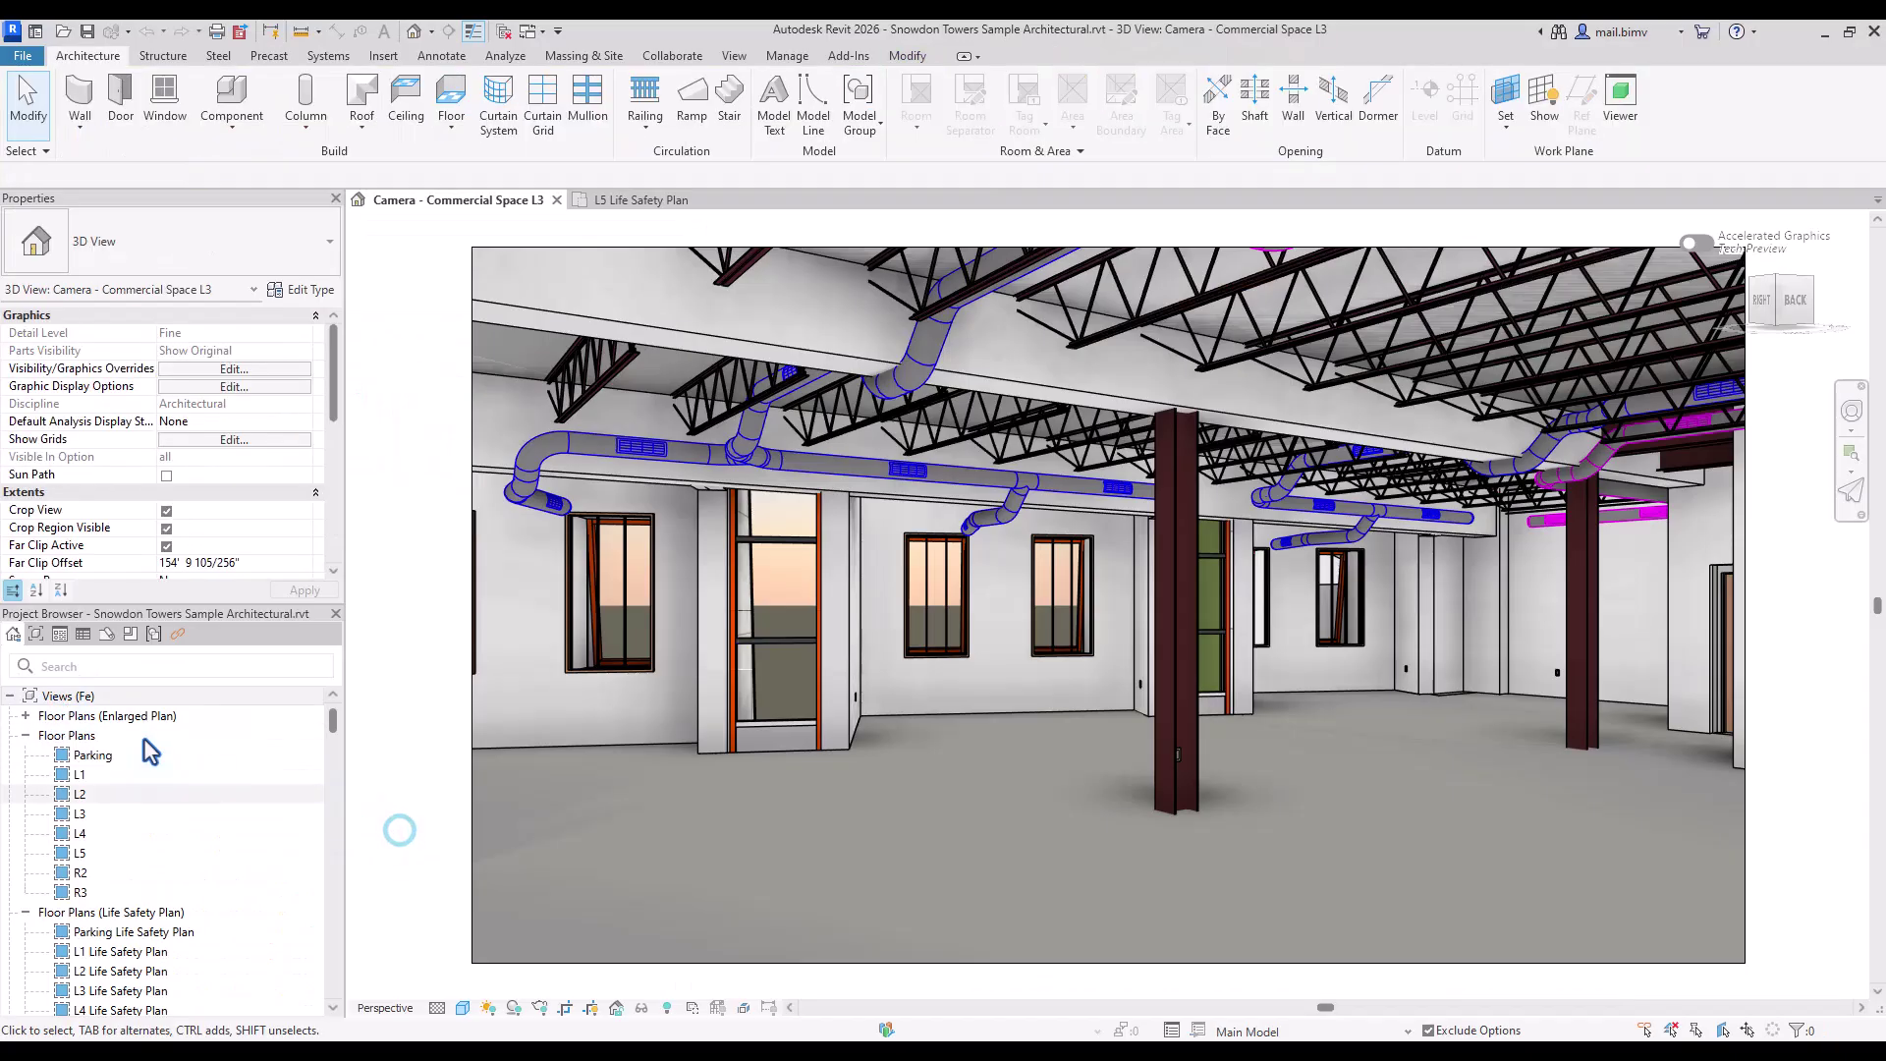
pyautogui.rightClick(55, 698)
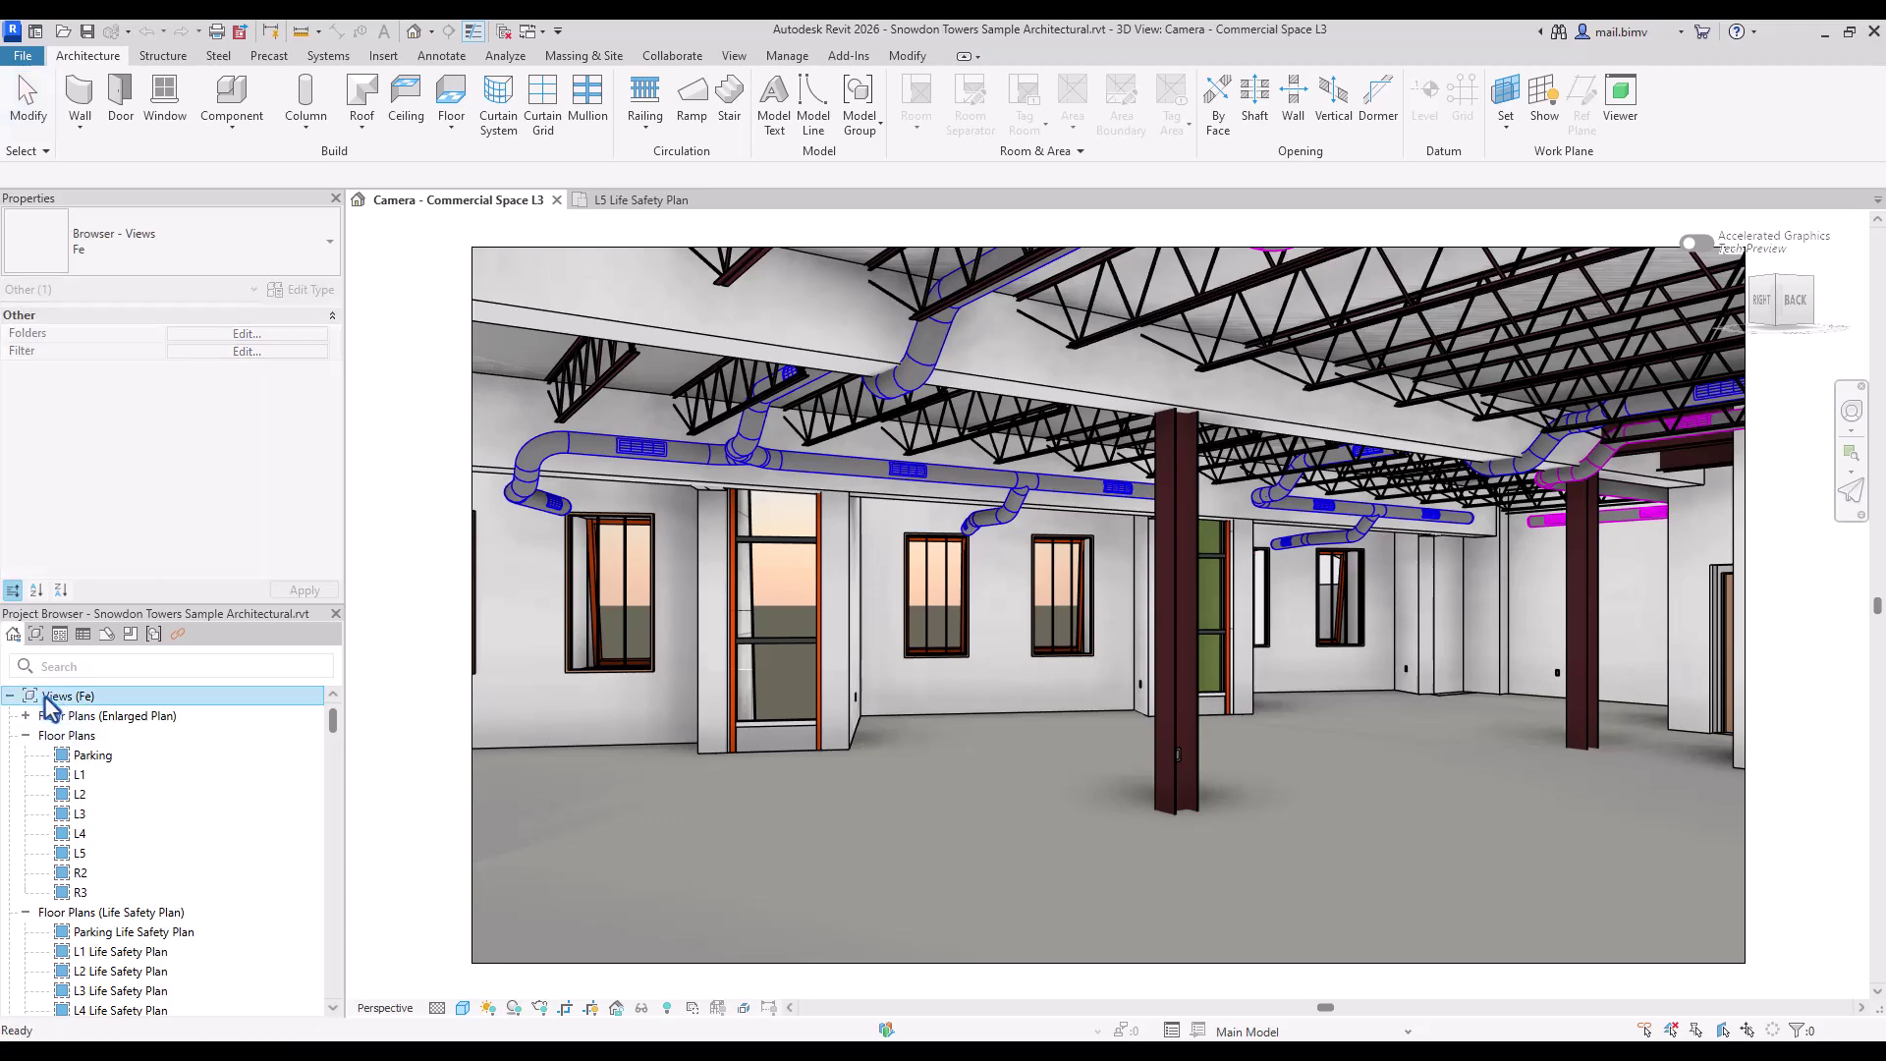
pyautogui.rightClick(81, 873)
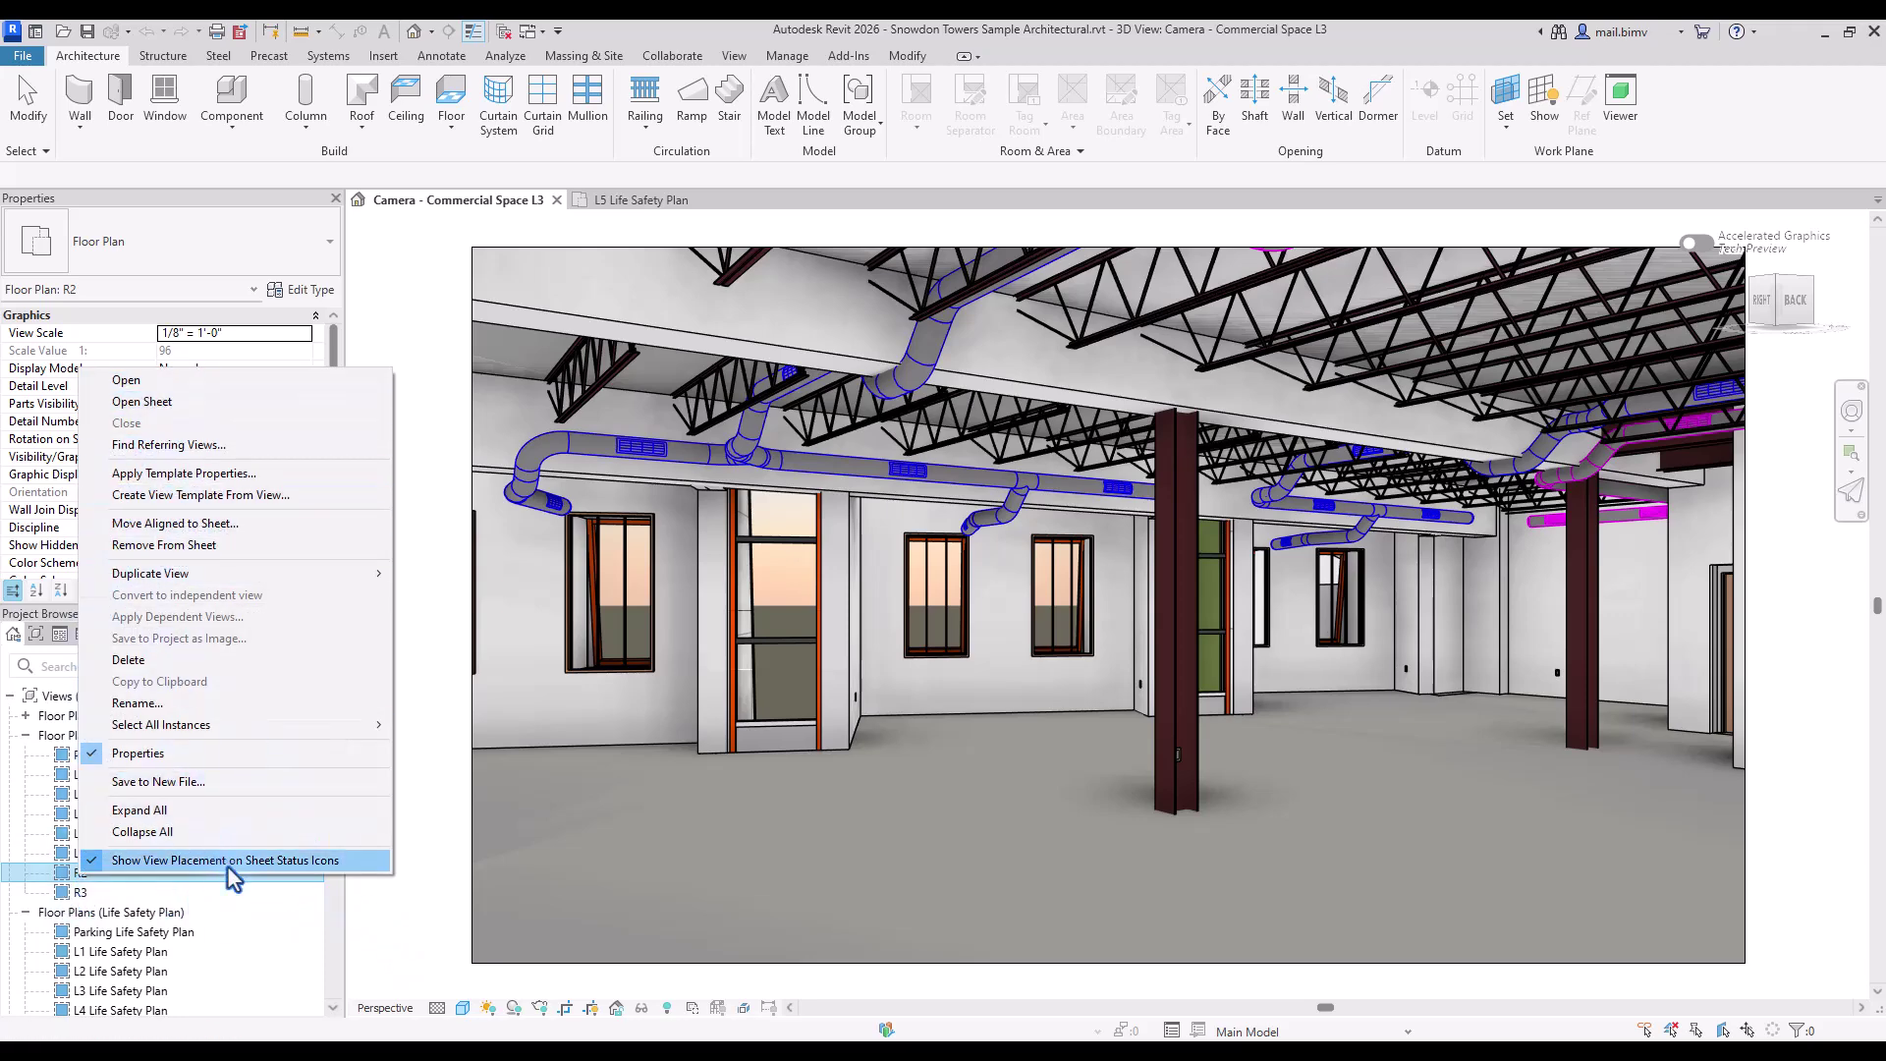
pyautogui.click(410, 985)
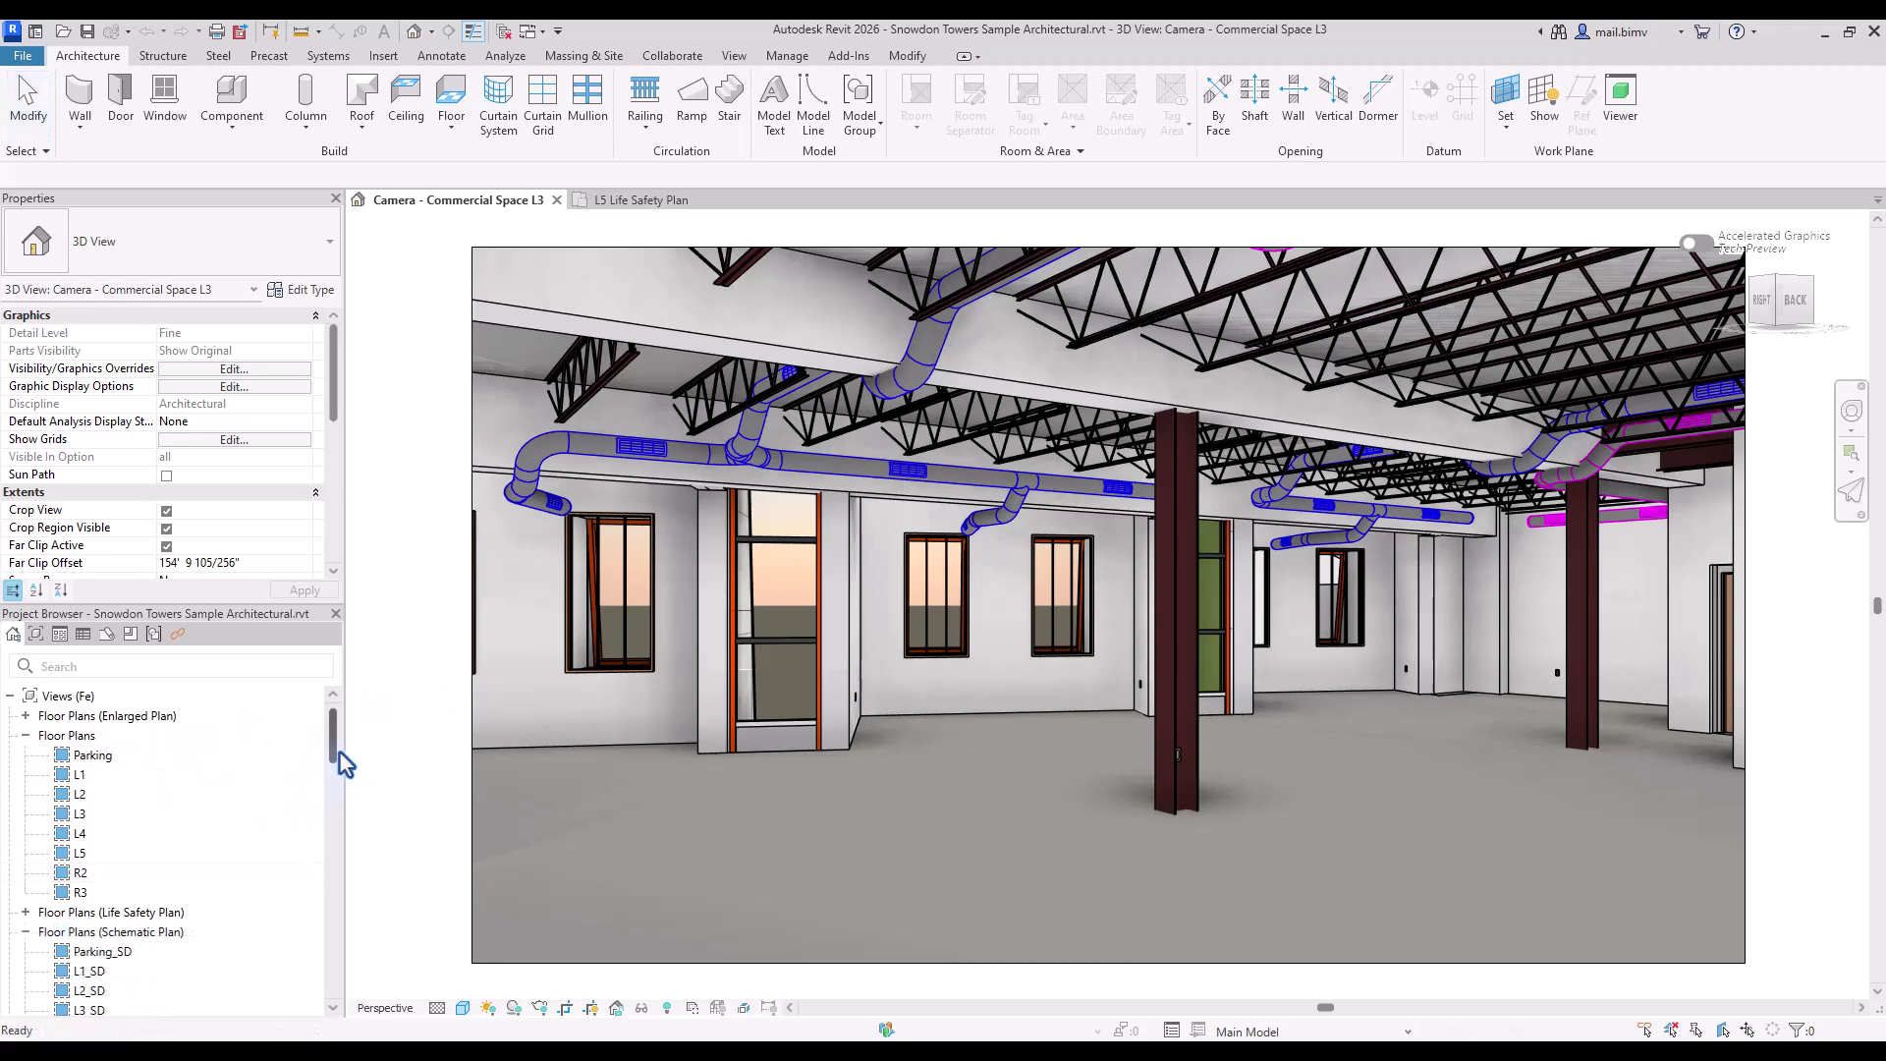
# Step: Expand the Sections (Working Section), Elevations (Interior Elevation) and Area Plans (Rentable) groups
pyautogui.moveTo(337, 719); pyautogui.dragTo(338, 870)
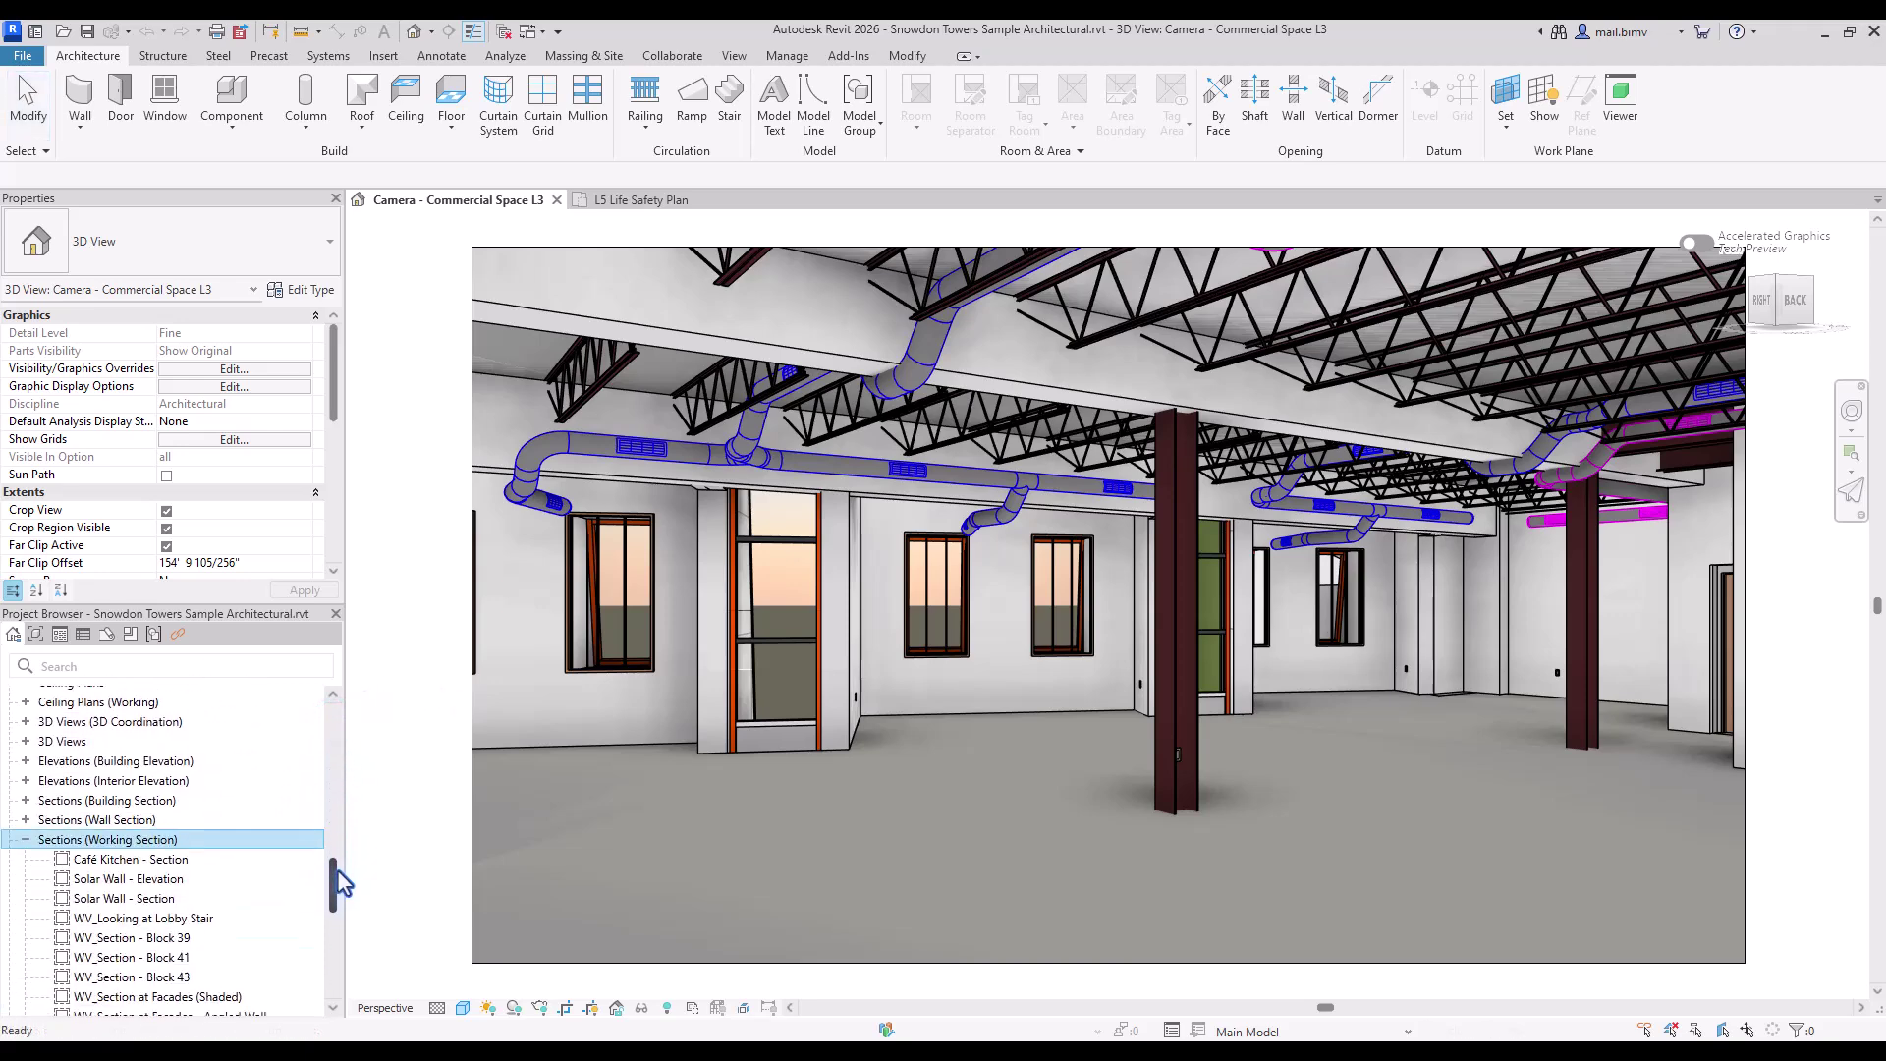
pyautogui.click(123, 811)
pyautogui.click(26, 754)
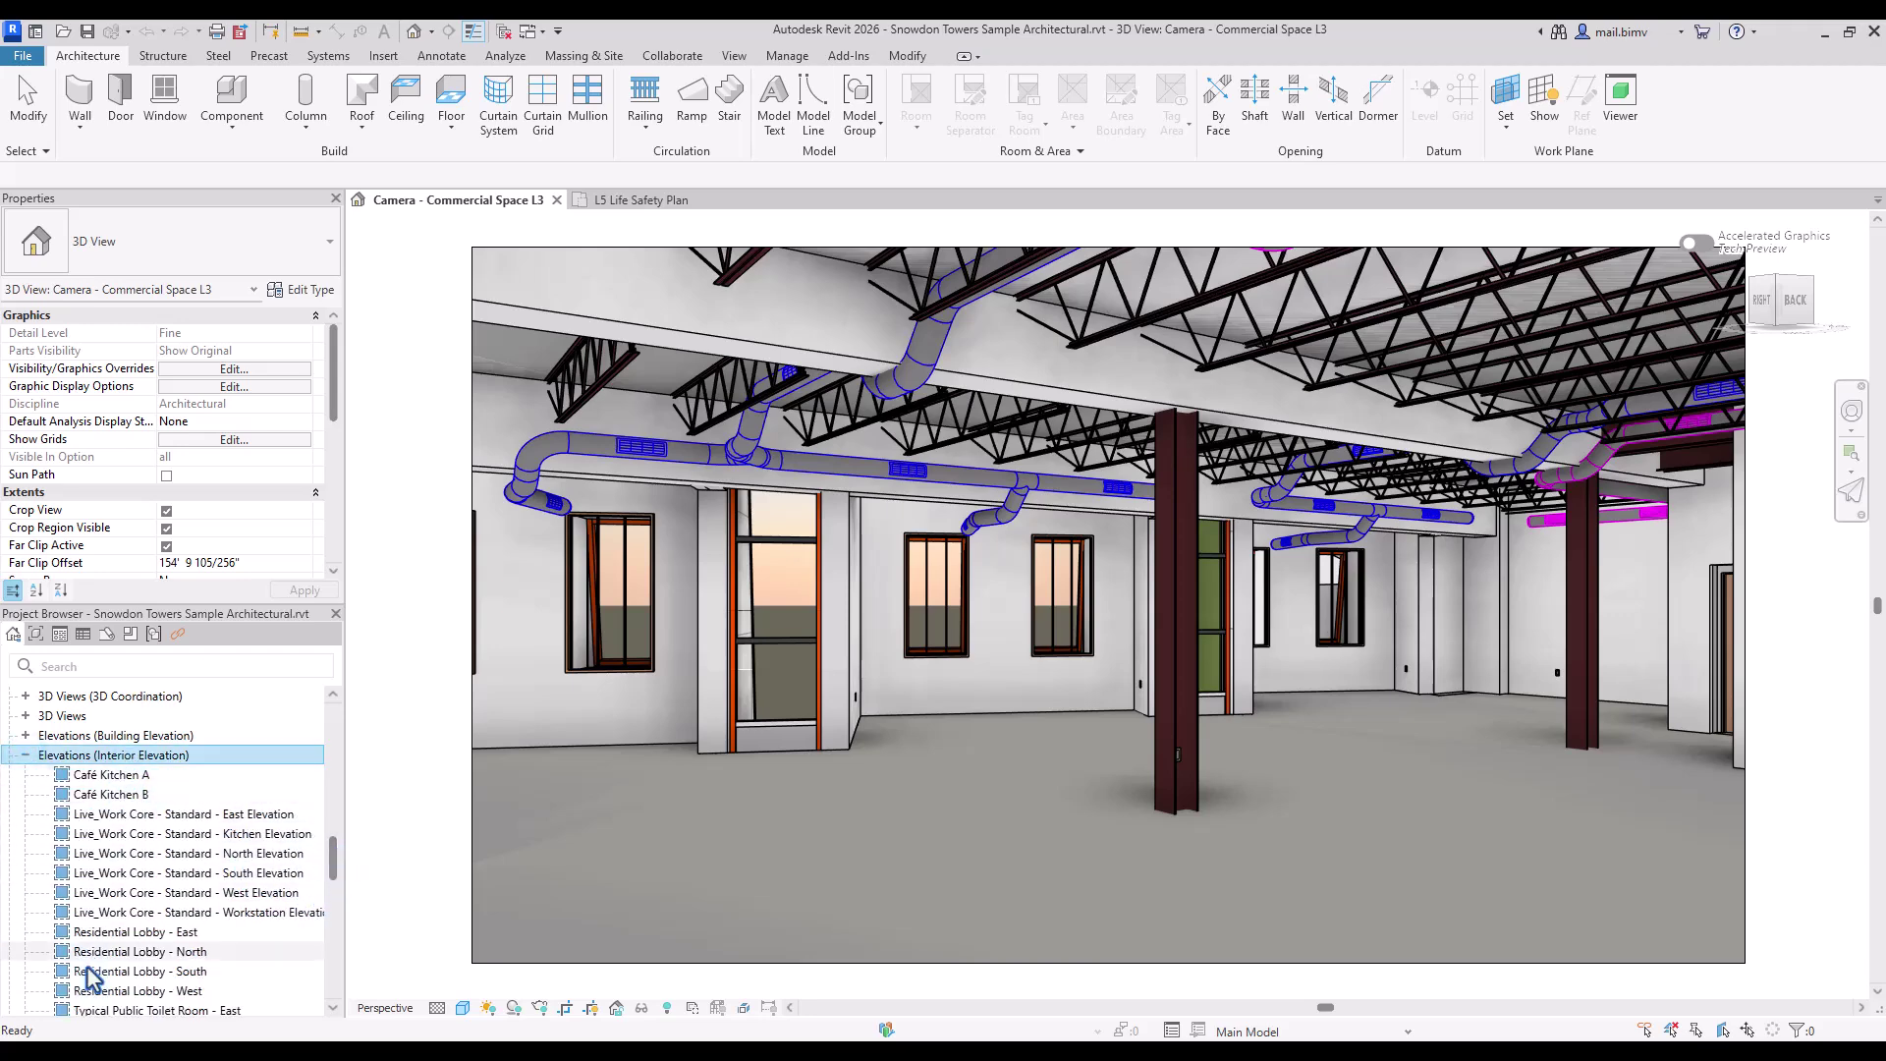
pyautogui.moveTo(330, 871); pyautogui.dragTo(325, 982)
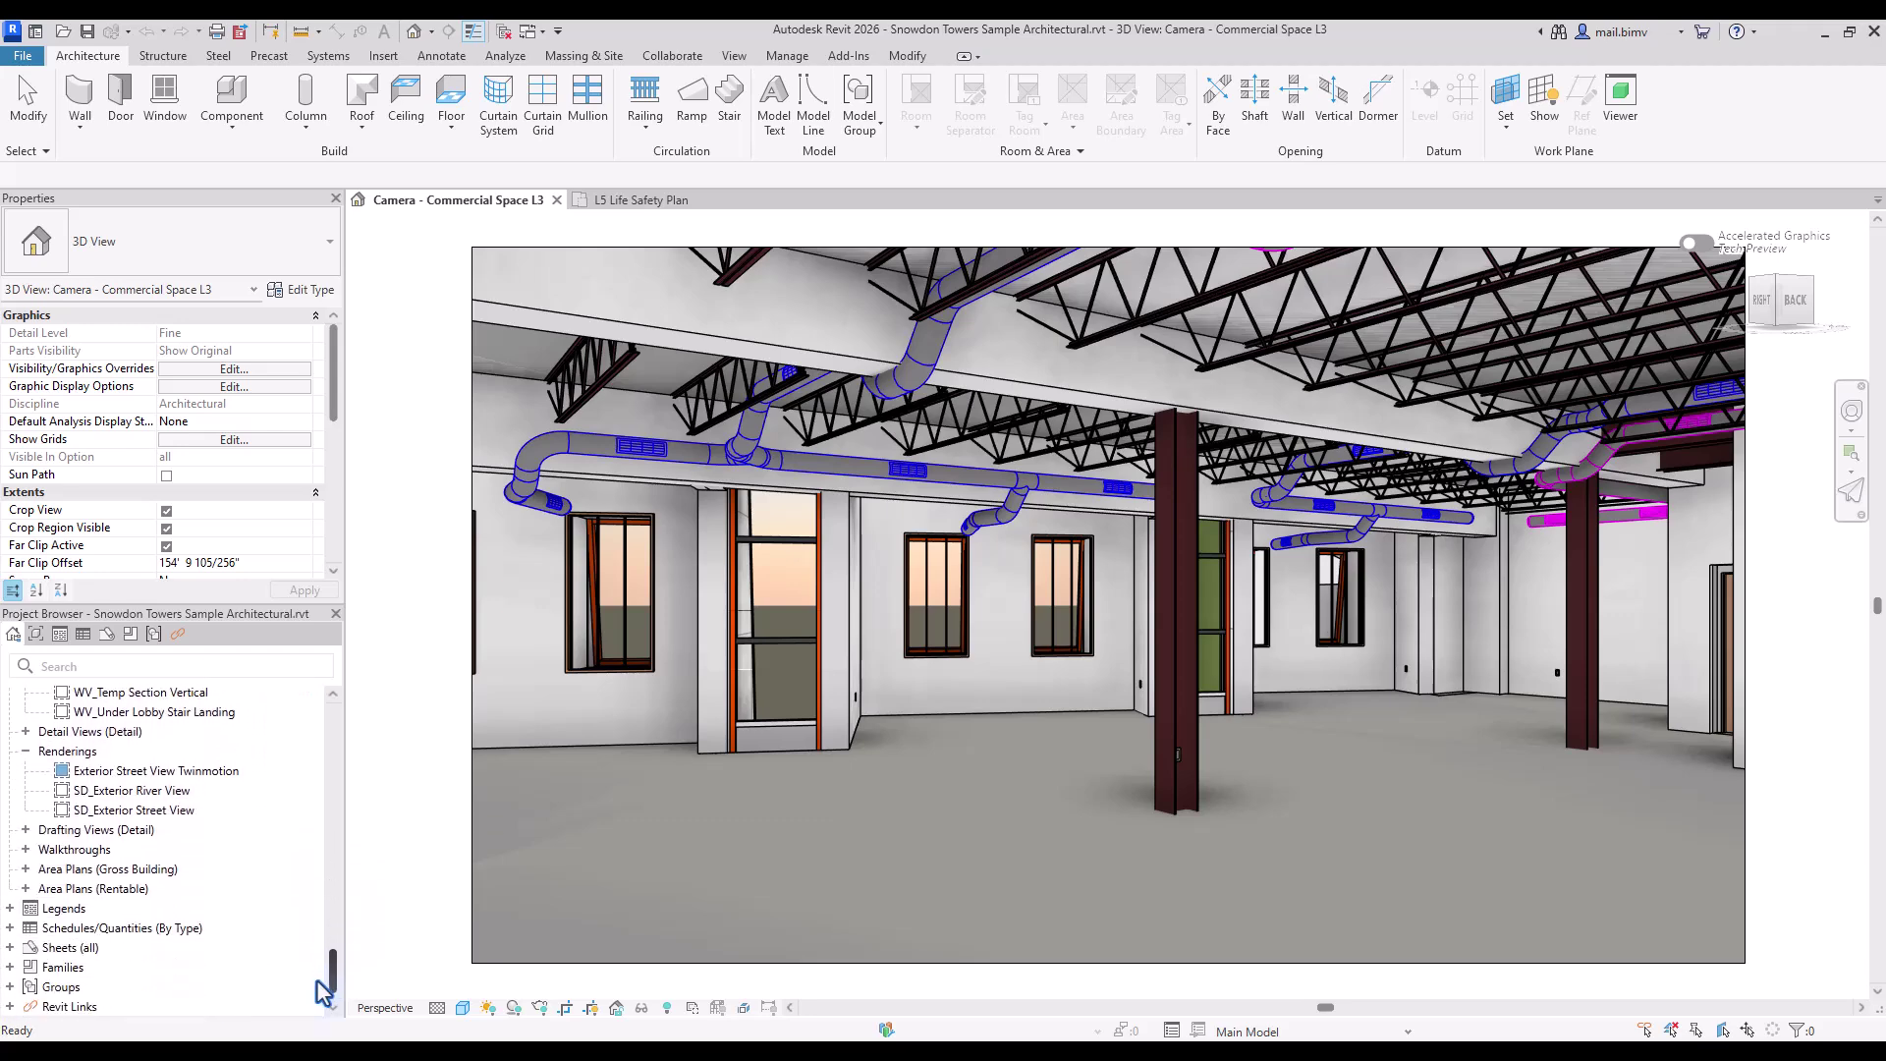
pyautogui.click(25, 889)
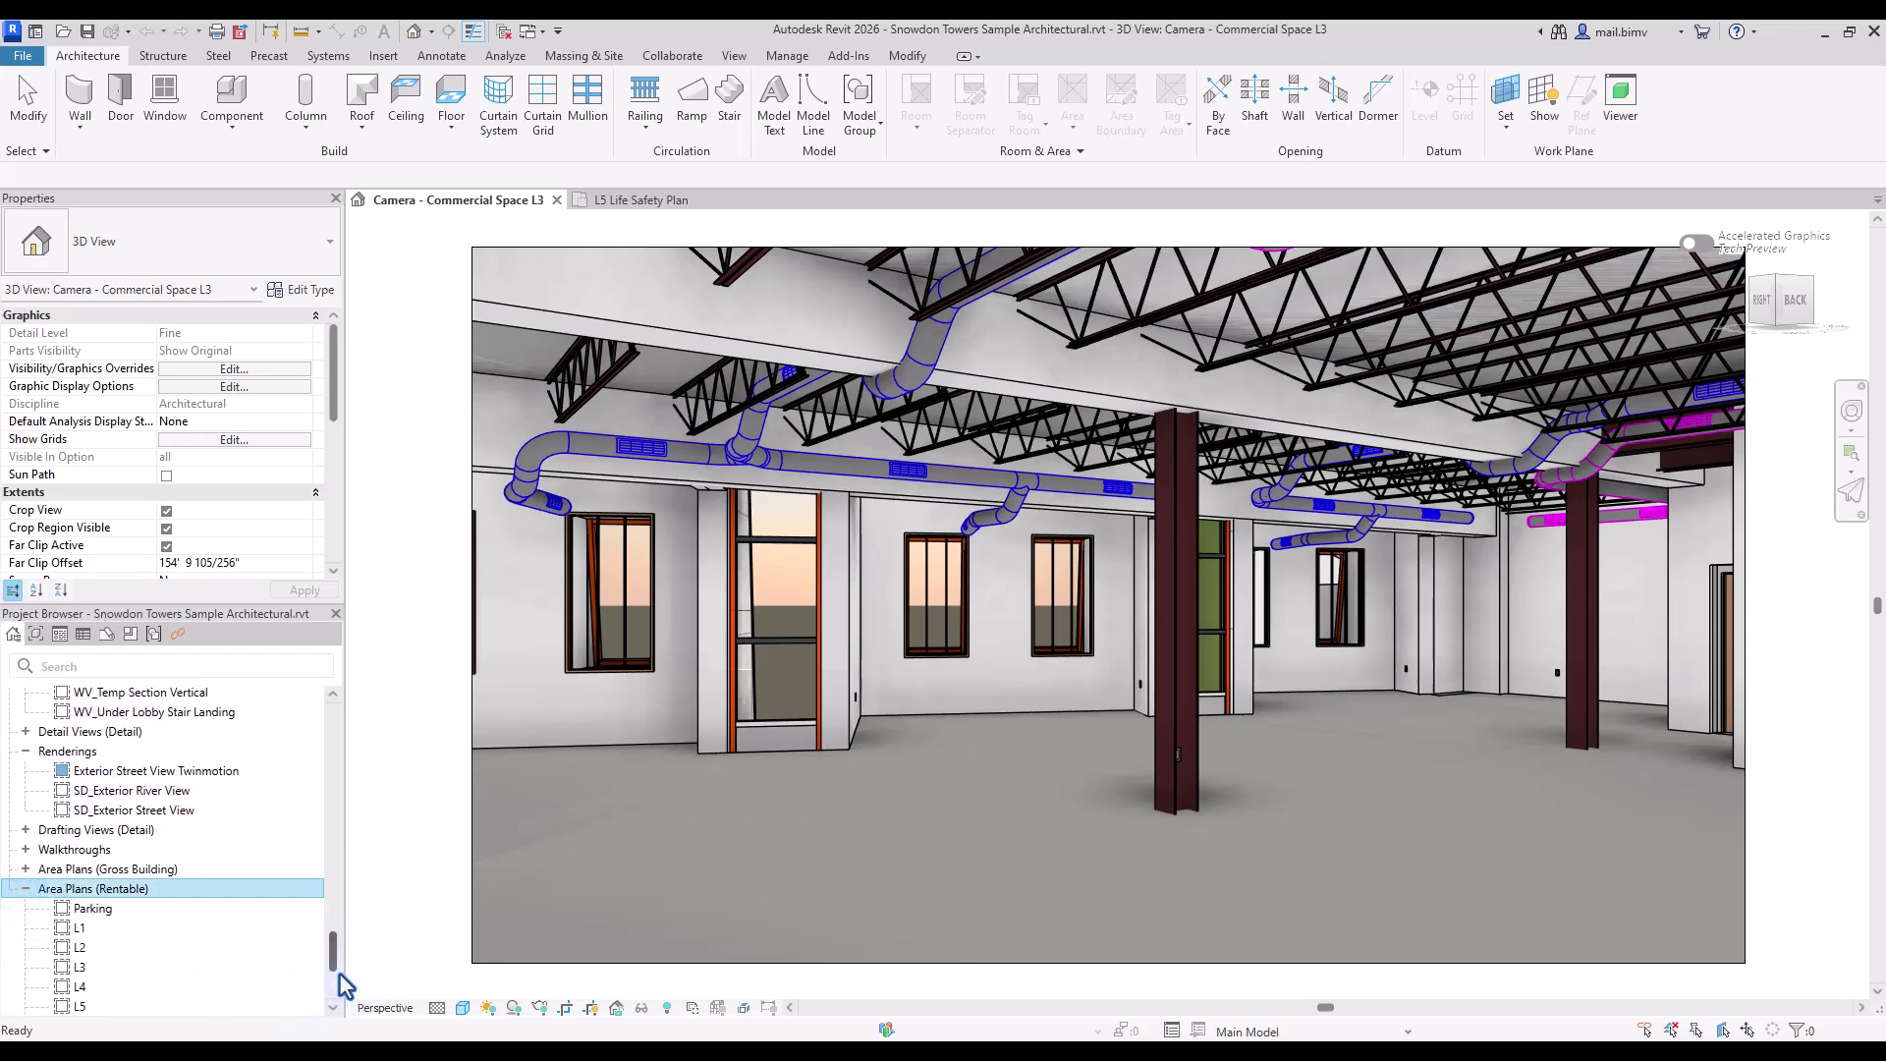
# Step: Use Collapse All on Views (Fe) to fold the tree back to its top-level categories
pyautogui.moveTo(335, 967); pyautogui.dragTo(343, 749)
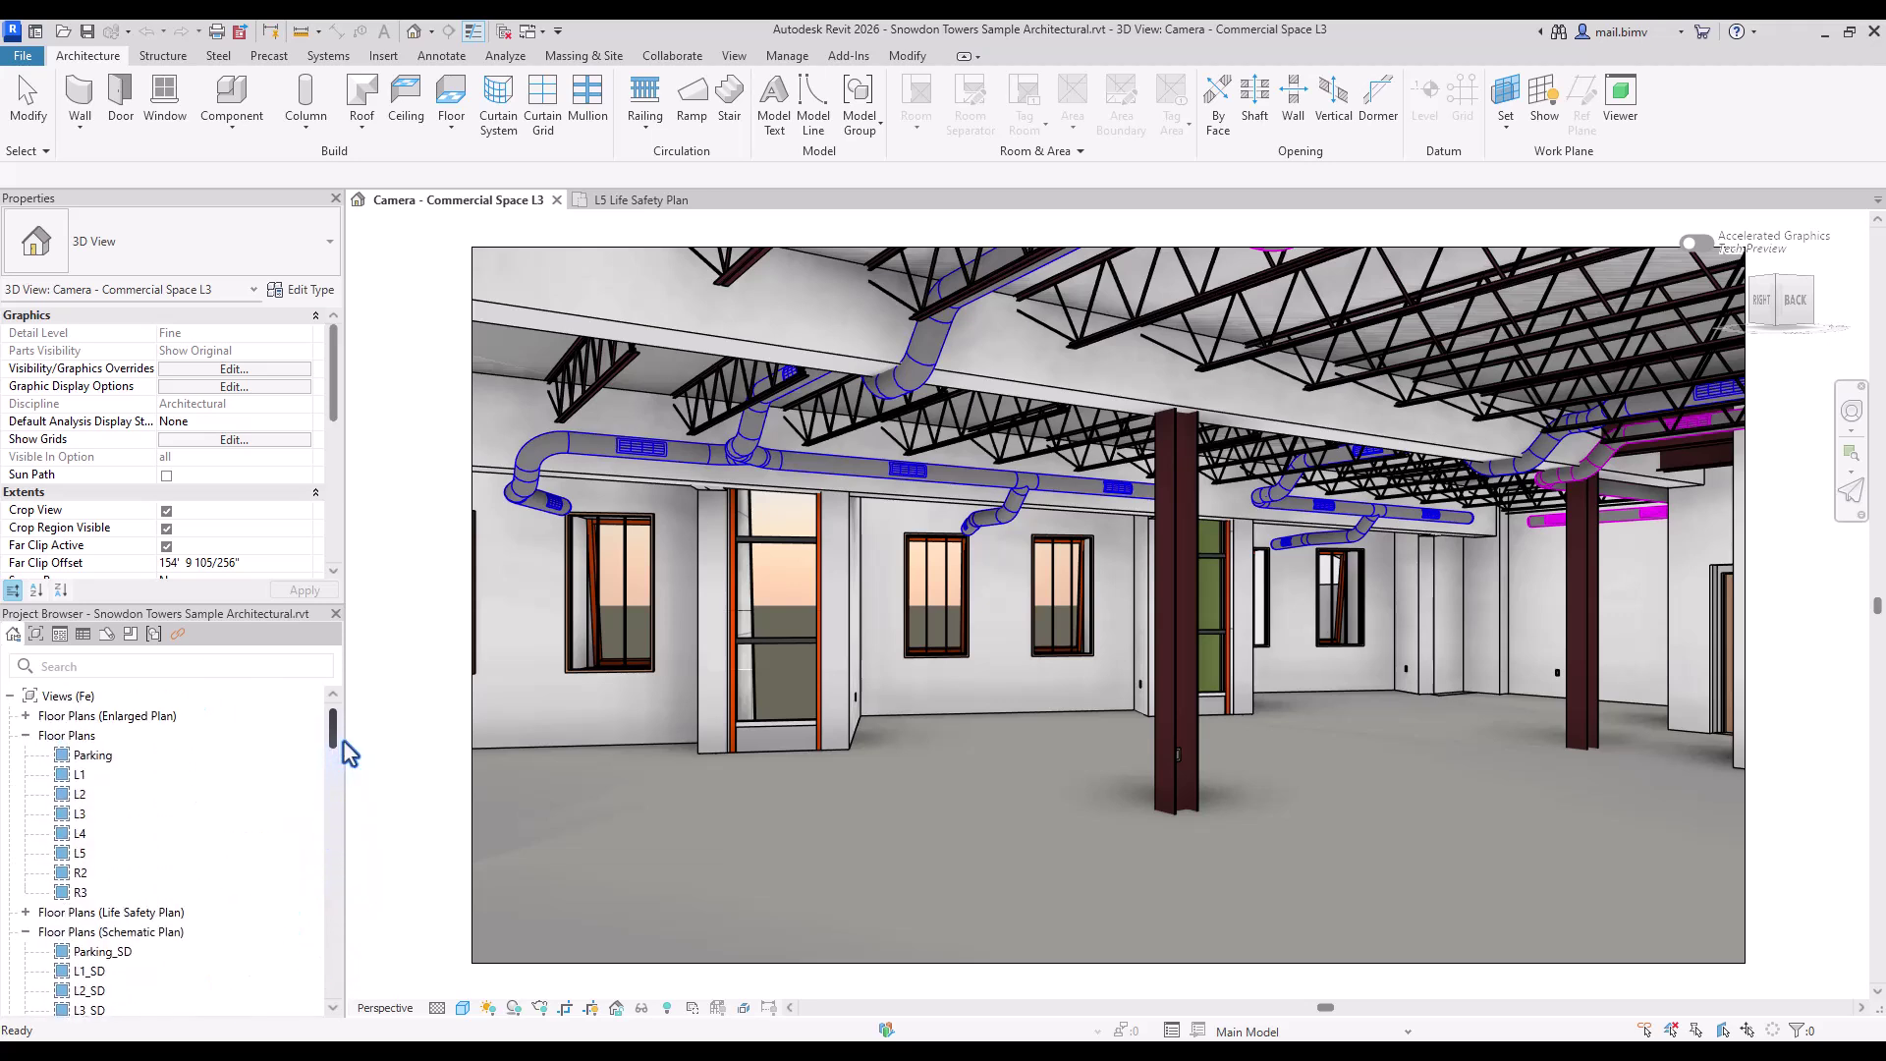
pyautogui.rightClick(36, 695)
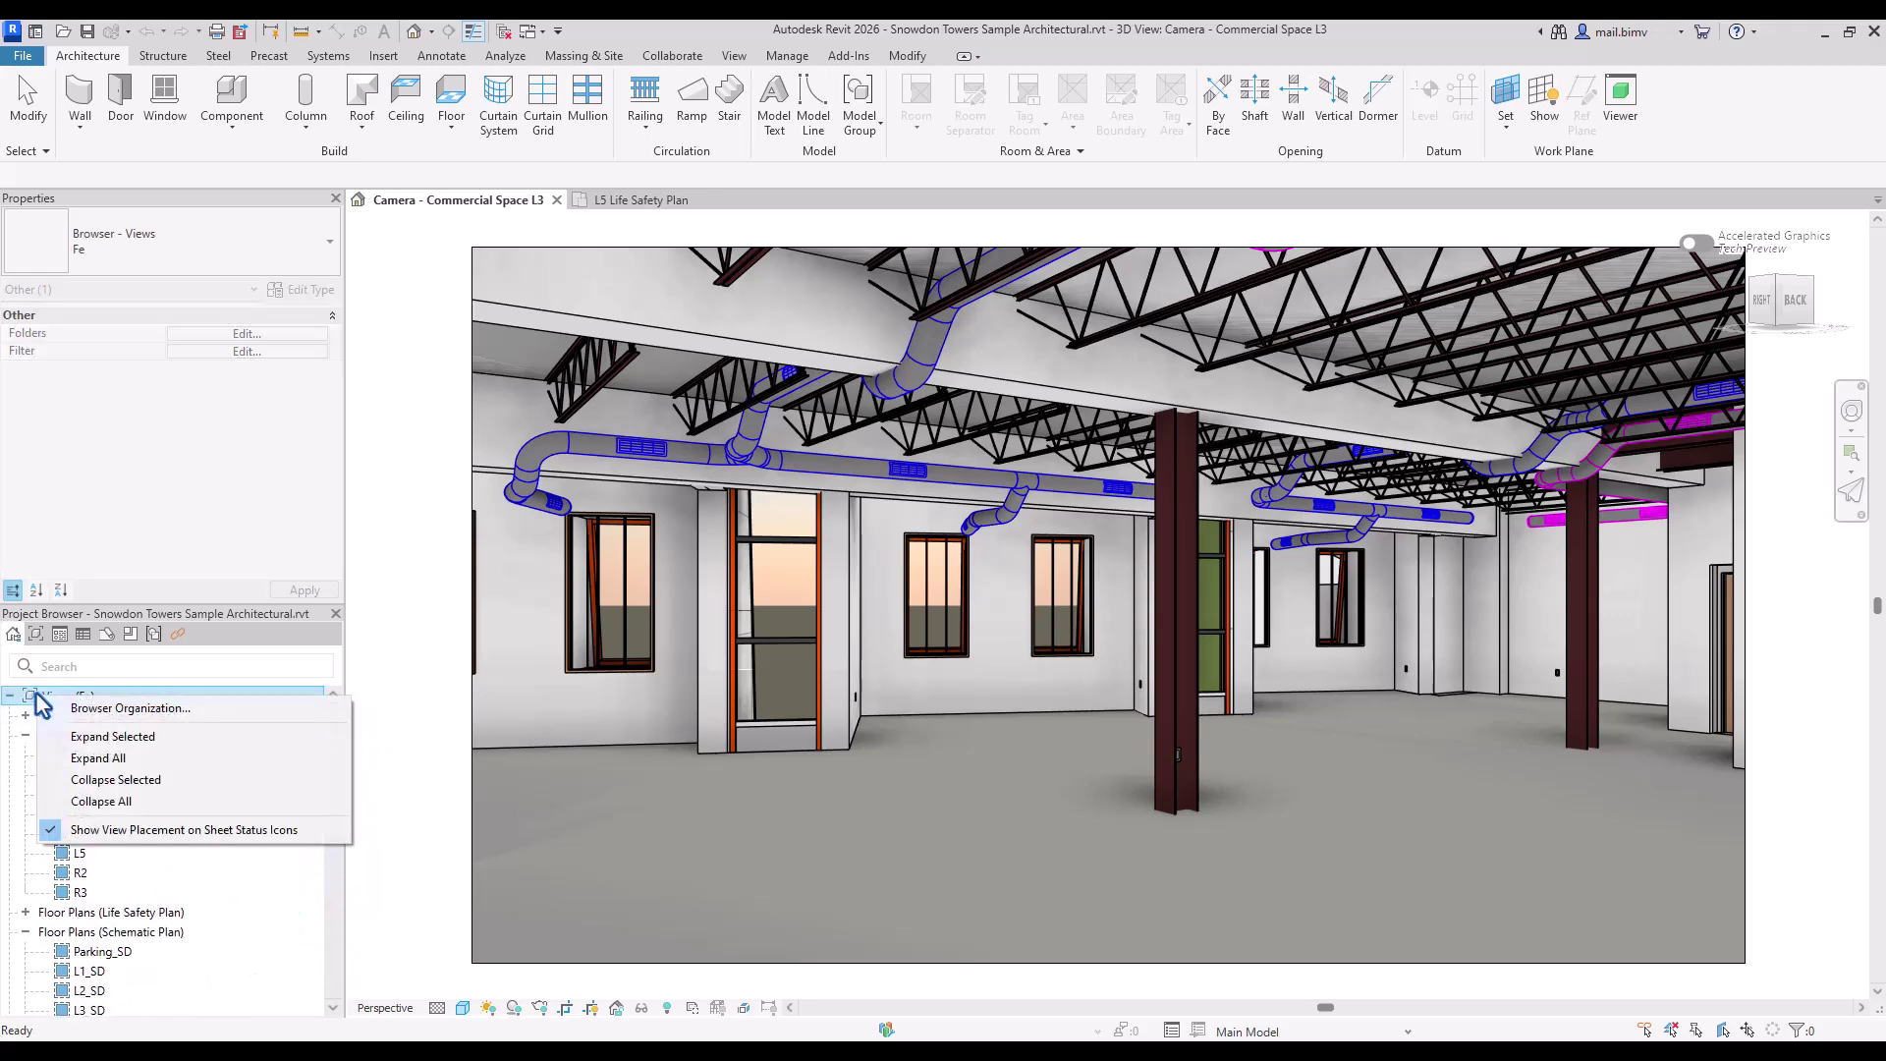
pyautogui.click(102, 802)
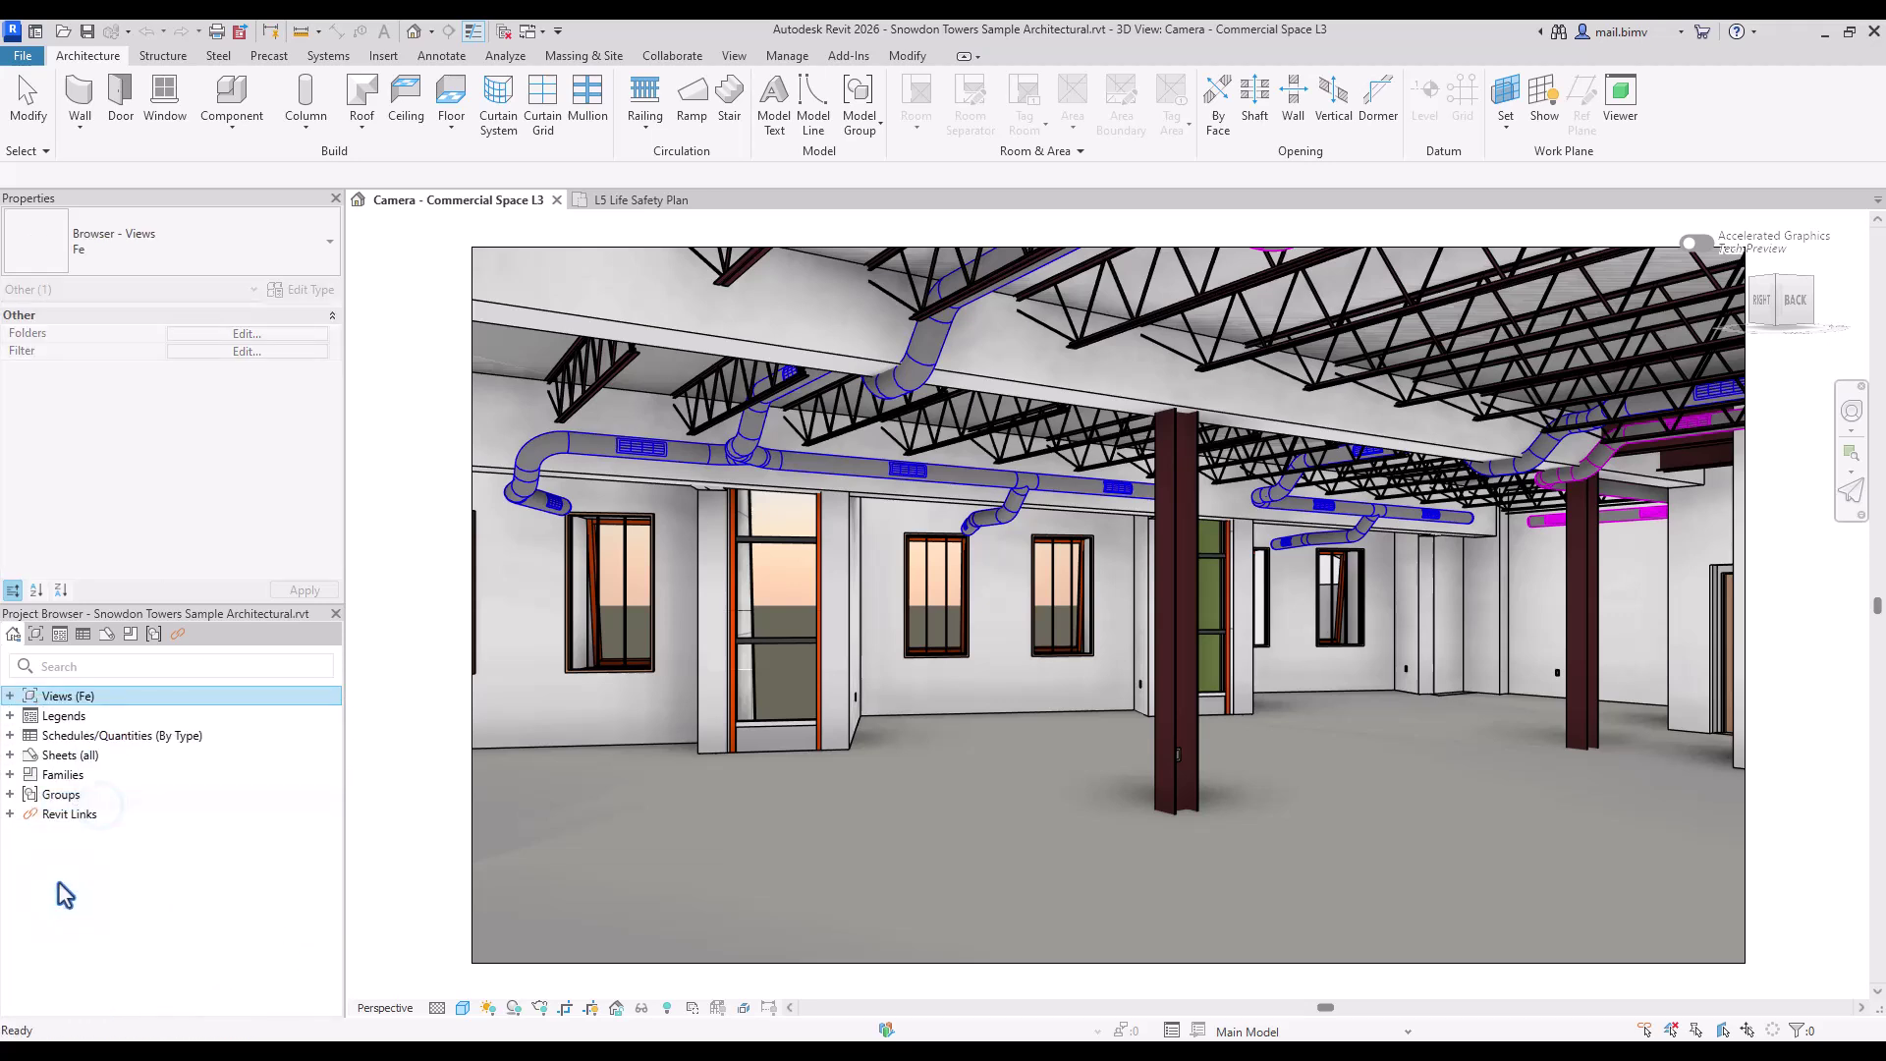